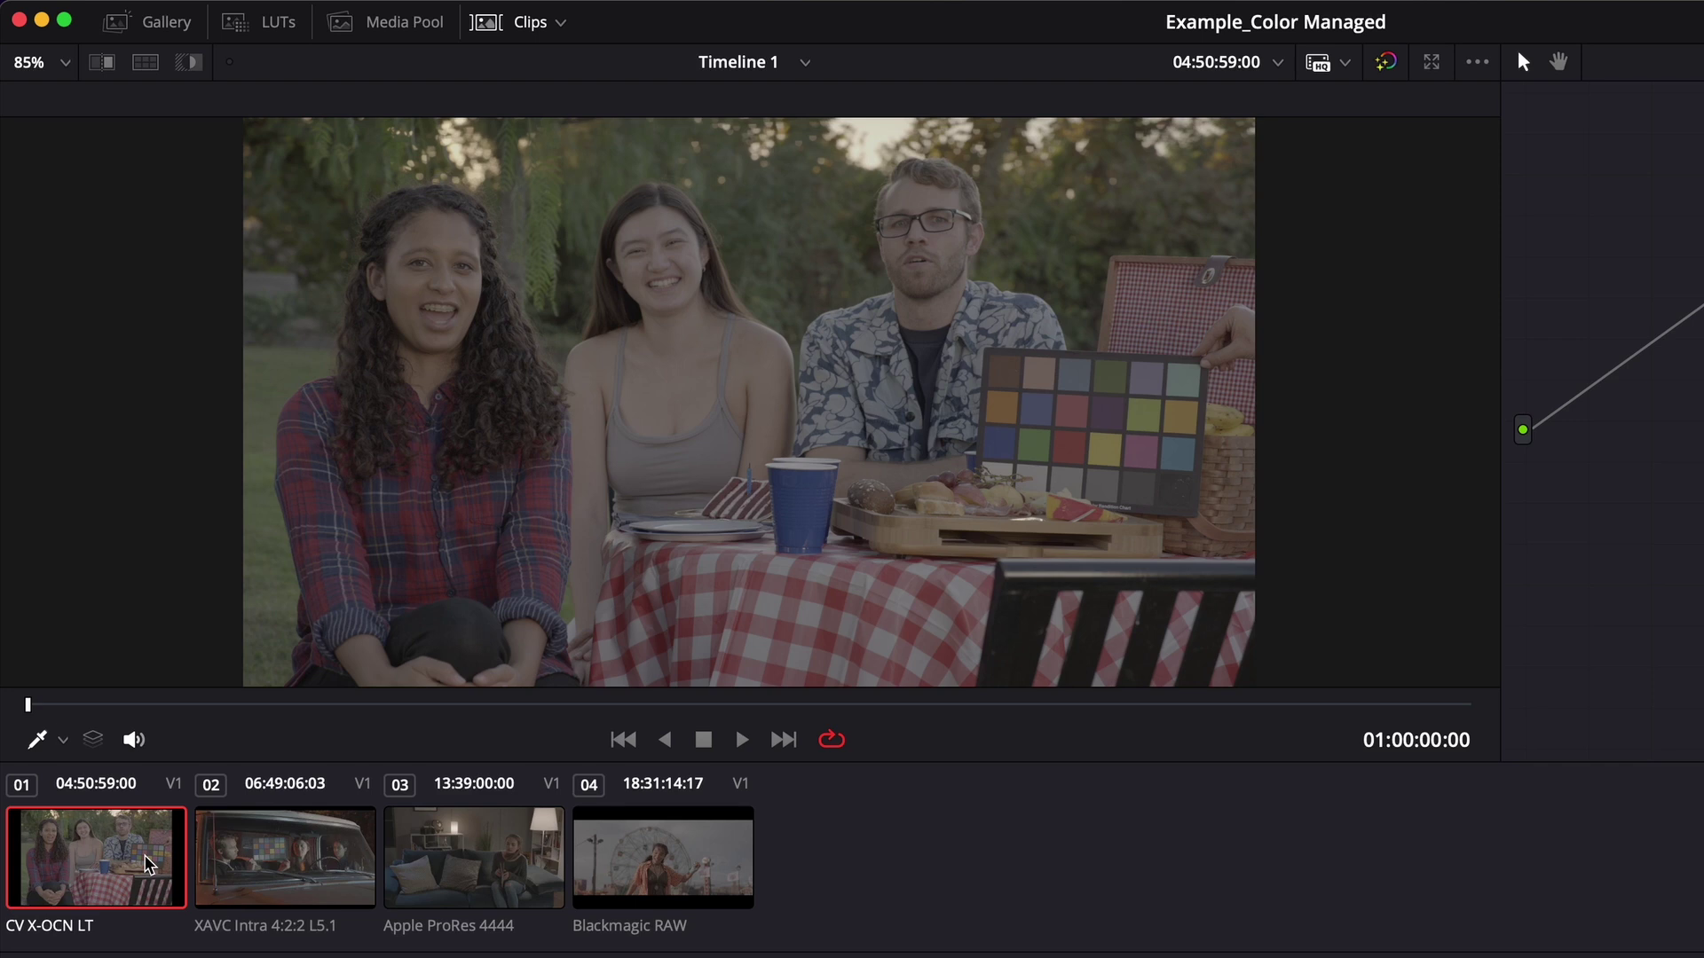
- Preview the car, sofa and ferris wheel clips, then reselect the picnic clip
{"action": "left_click", "coordinate": [260, 866]}
{"action": "left_click", "coordinate": [447, 872]}
{"action": "left_click", "coordinate": [670, 883]}
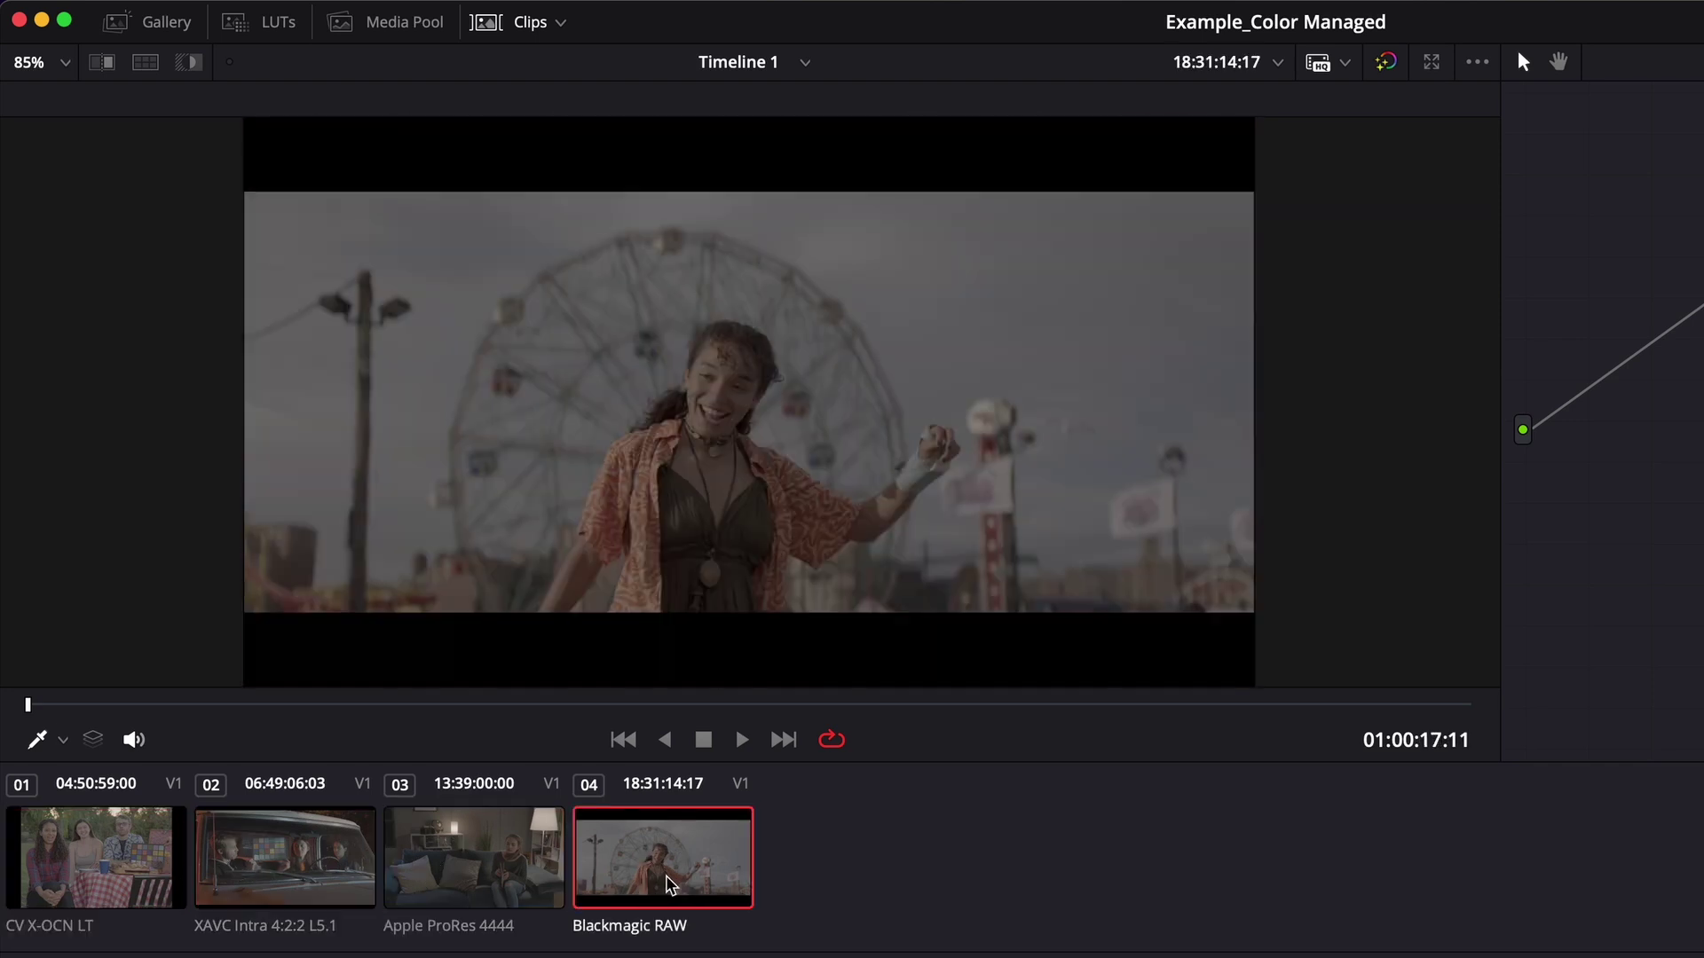
{"action": "left_click", "coordinate": [497, 866]}
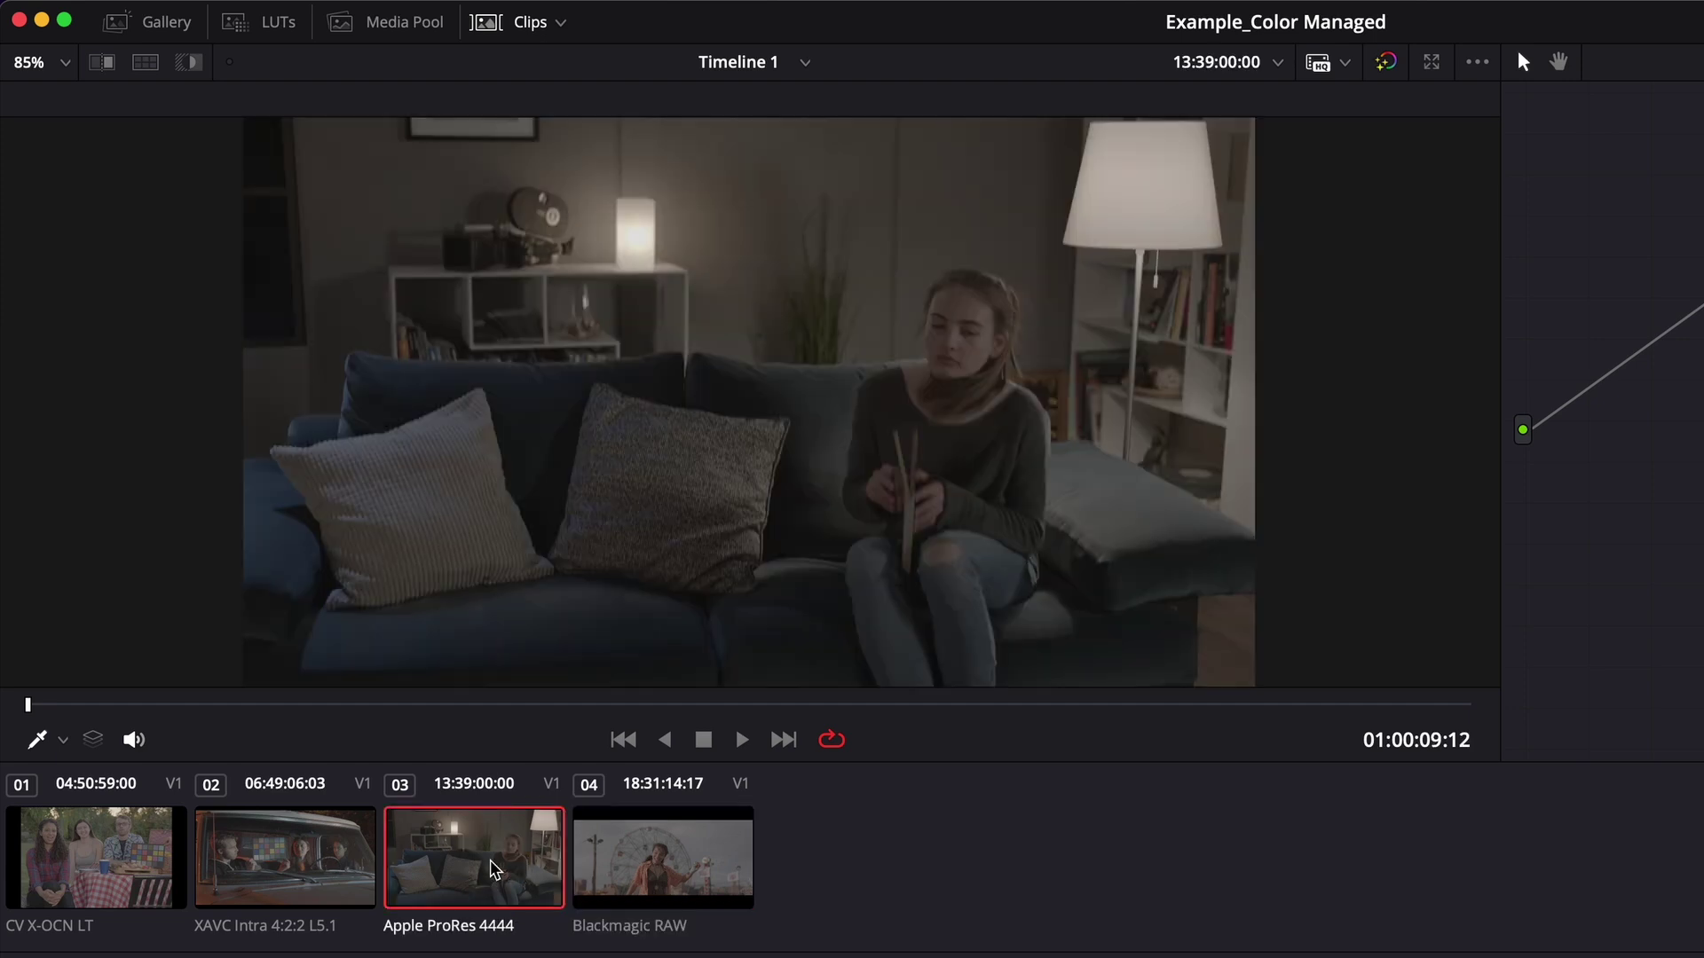
{"action": "left_click", "coordinate": [285, 857]}
{"action": "left_click", "coordinate": [102, 859]}
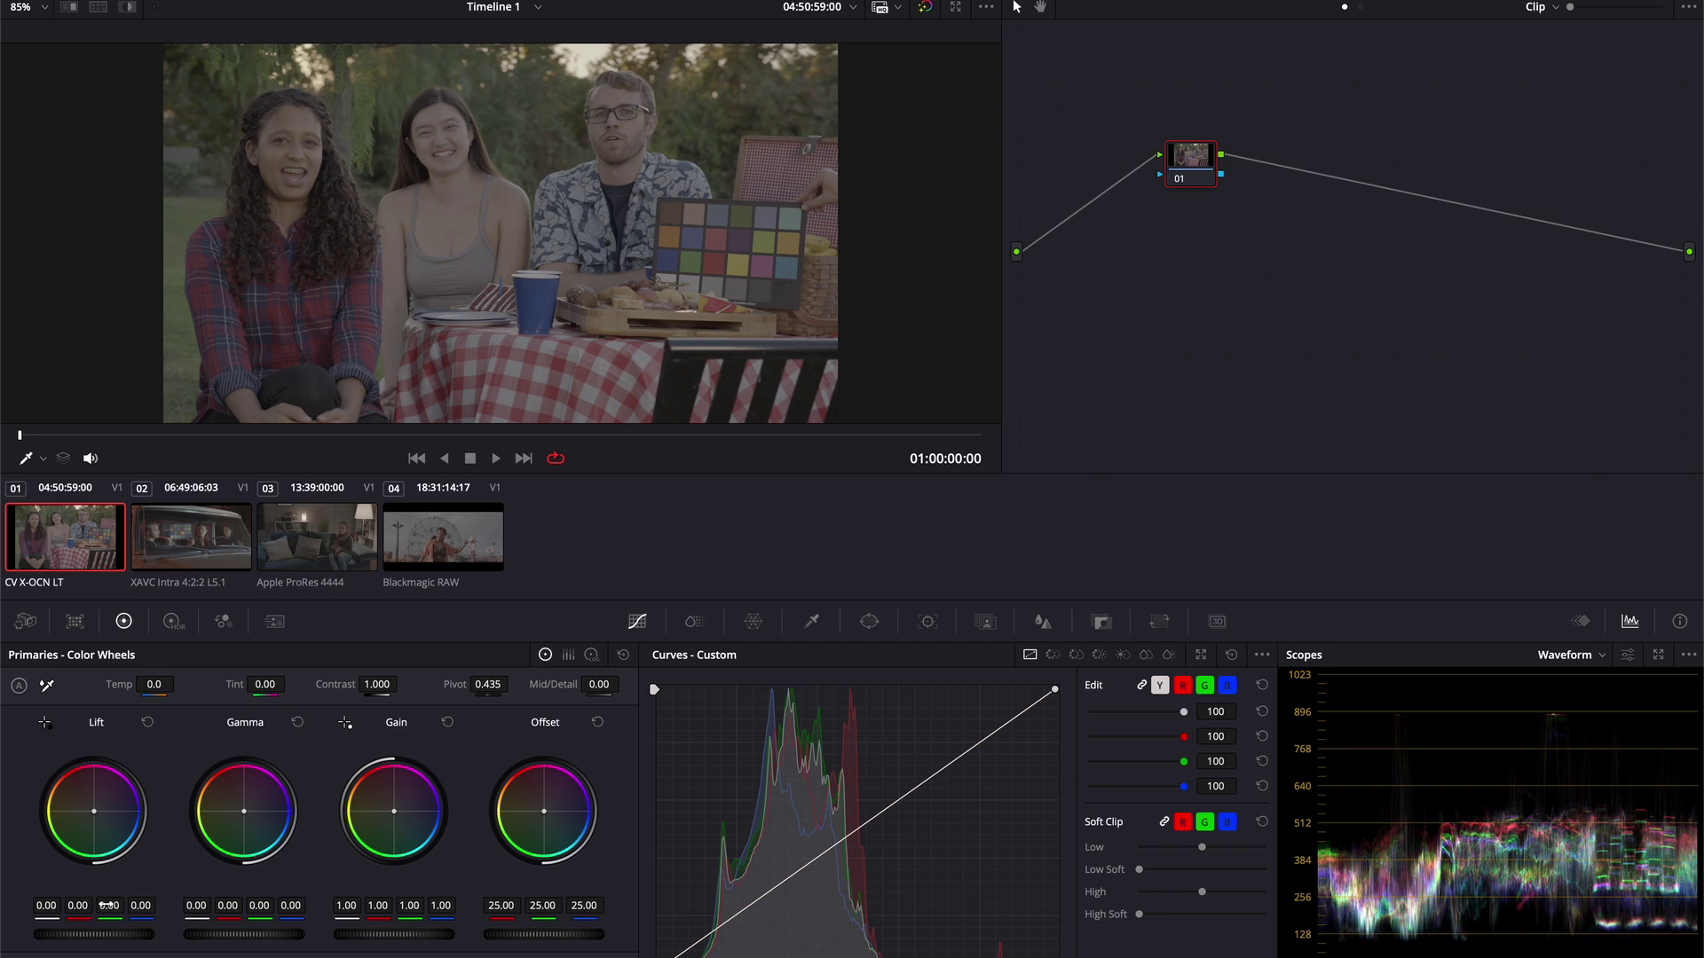
- Grade the picnic clip's first node: lift -0.04, contrast 1.058, gamma -0.07, gain 1.49
{"action": "left_click_drag", "start_coordinate": [111, 935], "coordinate": [85, 935]}
{"action": "left_click_drag", "start_coordinate": [351, 935], "coordinate": [760, 921]}
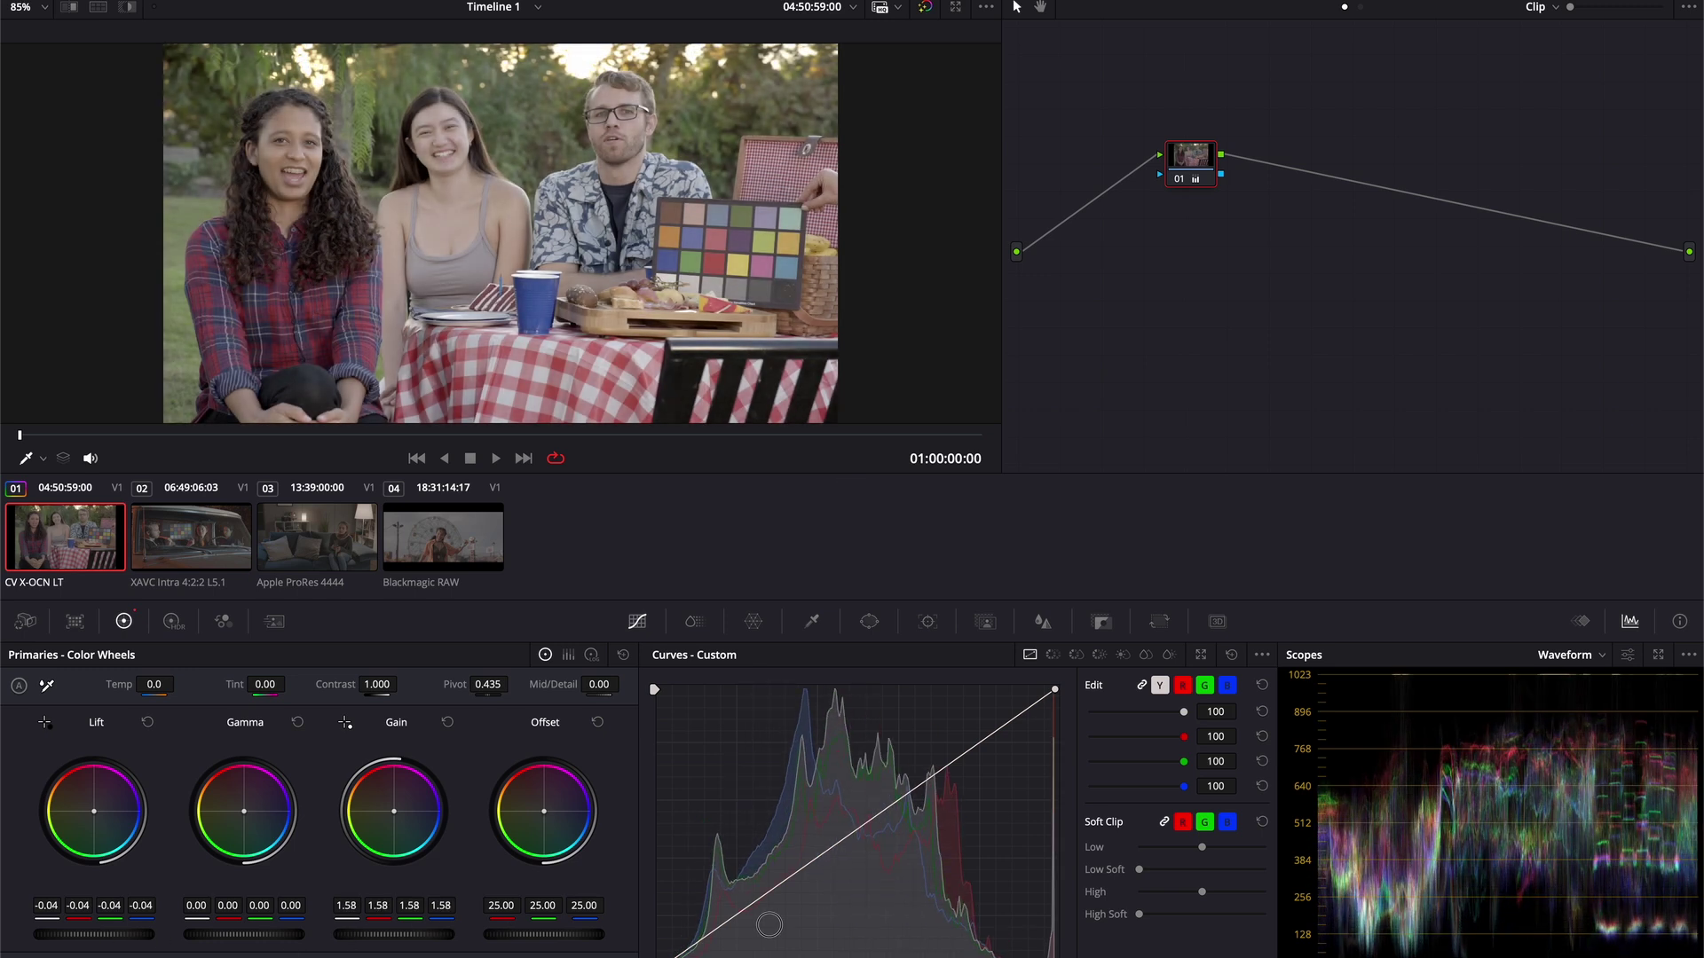
{"action": "left_click_drag", "start_coordinate": [280, 935], "coordinate": [118, 929]}
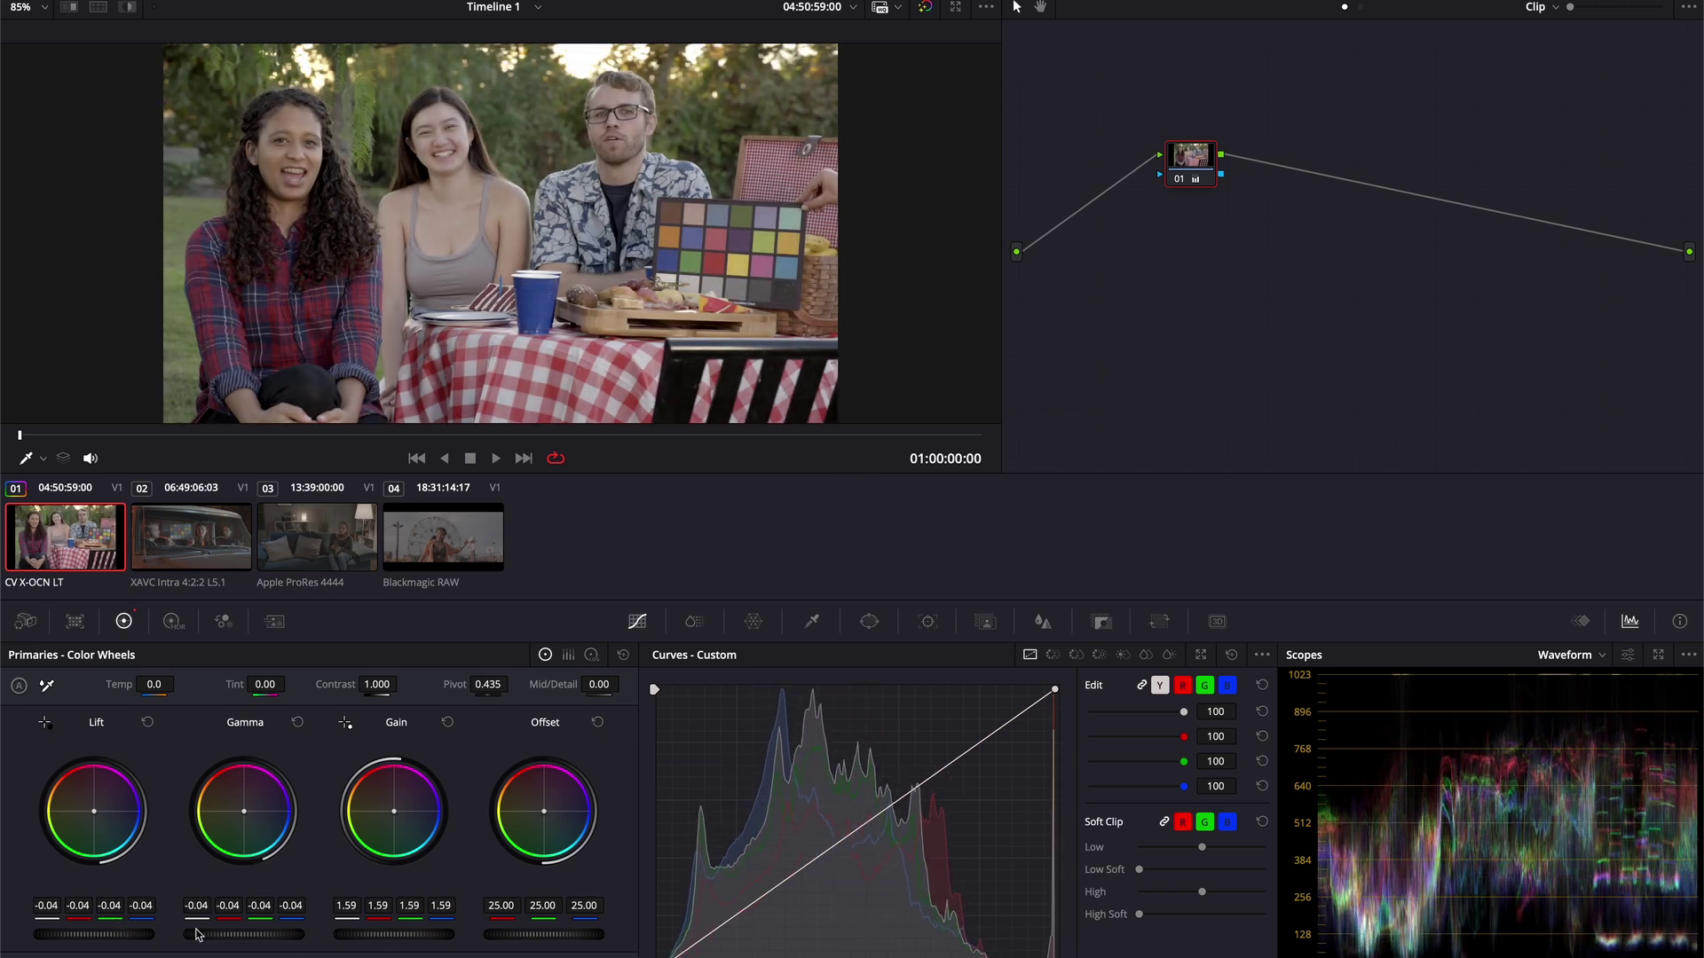
{"action": "left_click_drag", "start_coordinate": [382, 685], "coordinate": [402, 684]}
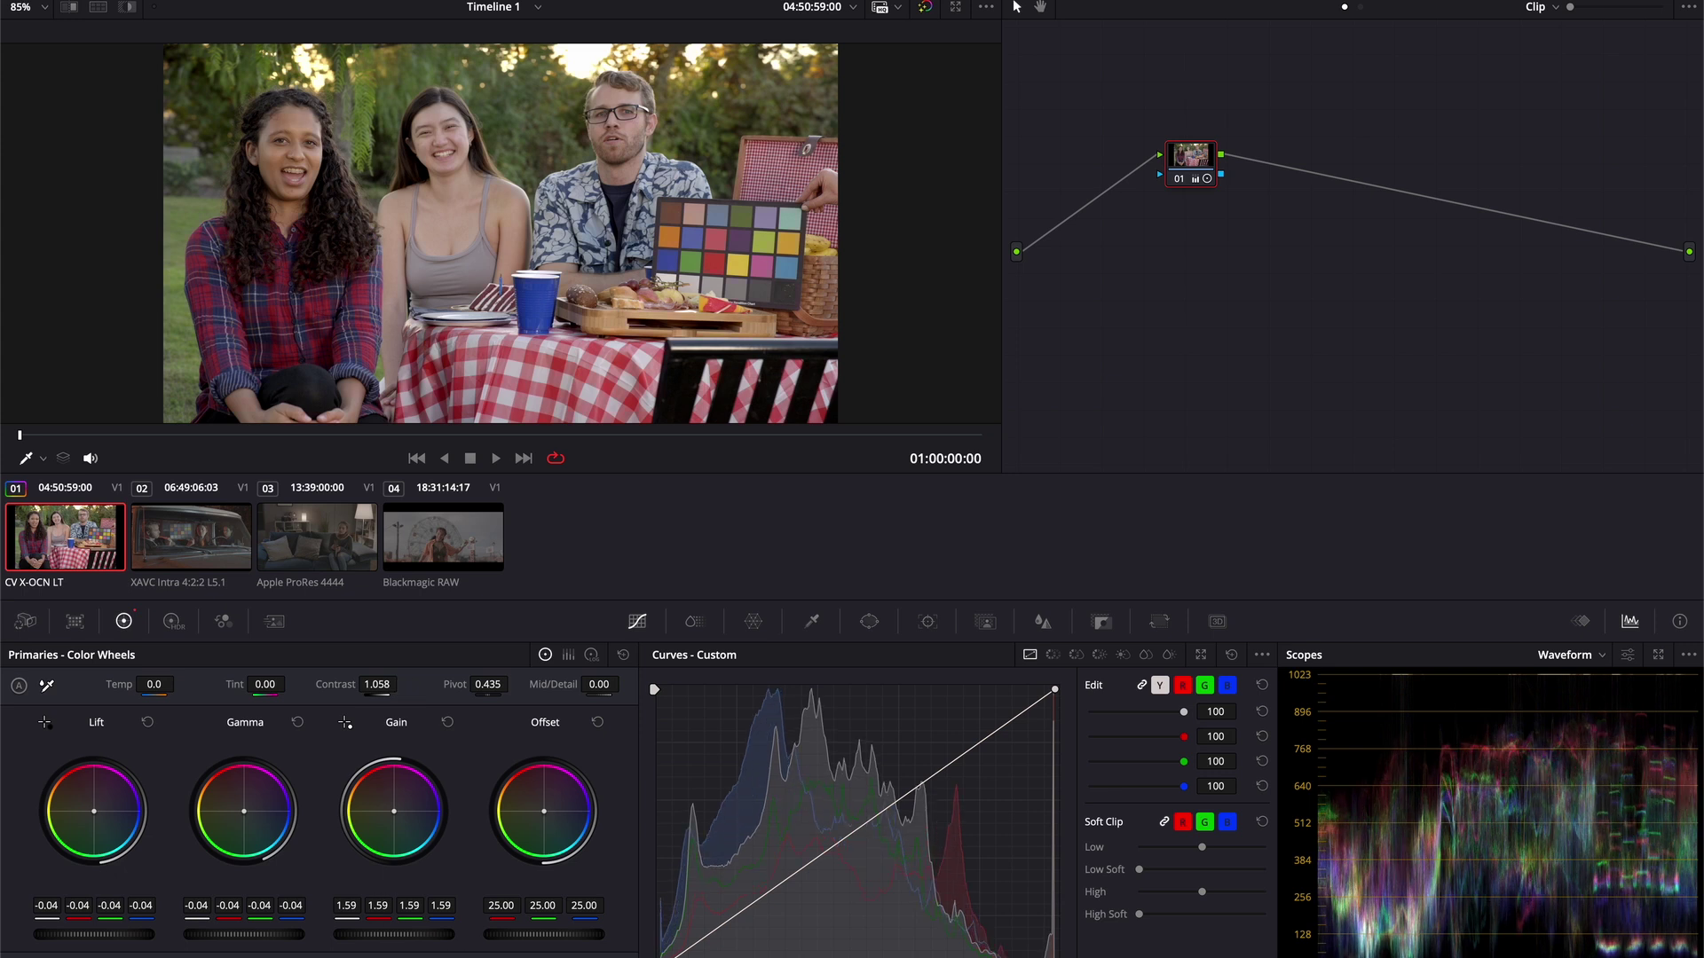
{"action": "left_click_drag", "start_coordinate": [261, 939], "coordinate": [178, 931]}
{"action": "left_click_drag", "start_coordinate": [402, 933], "coordinate": [293, 930]}
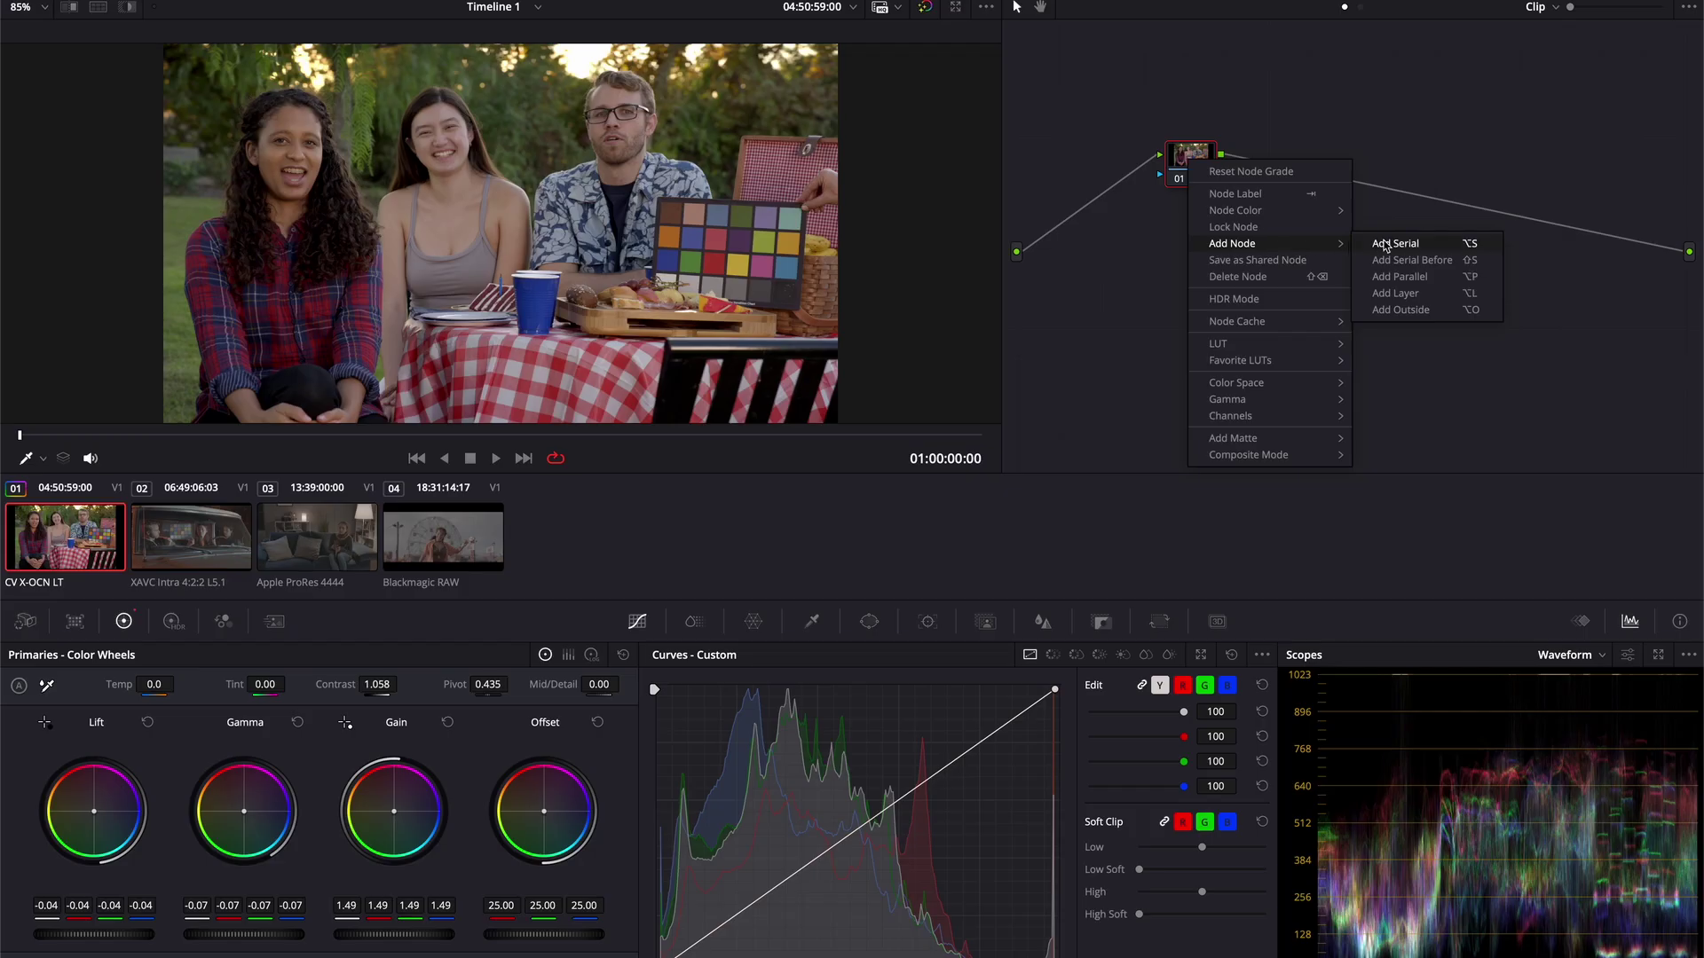
- Add a serial node, warm it with an orange Offset shift, and lower the blue curve's shadows
{"action": "left_click", "coordinate": [1385, 245]}
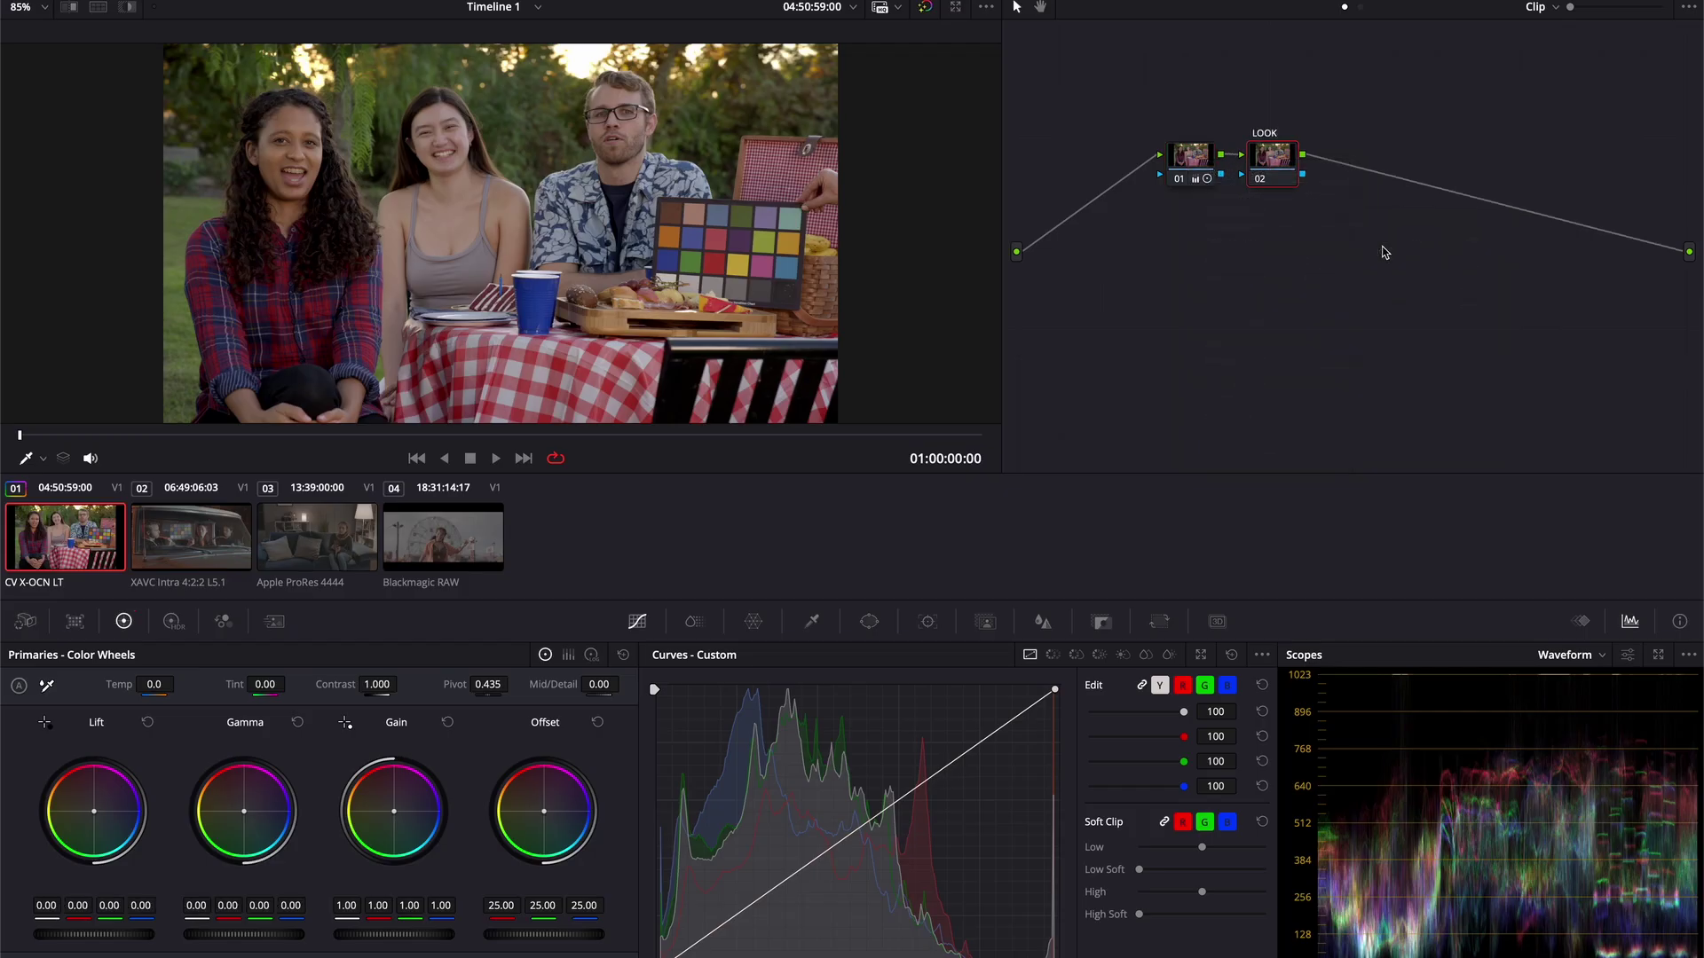
{"action": "left_click_drag", "start_coordinate": [544, 811], "coordinate": [488, 778]}
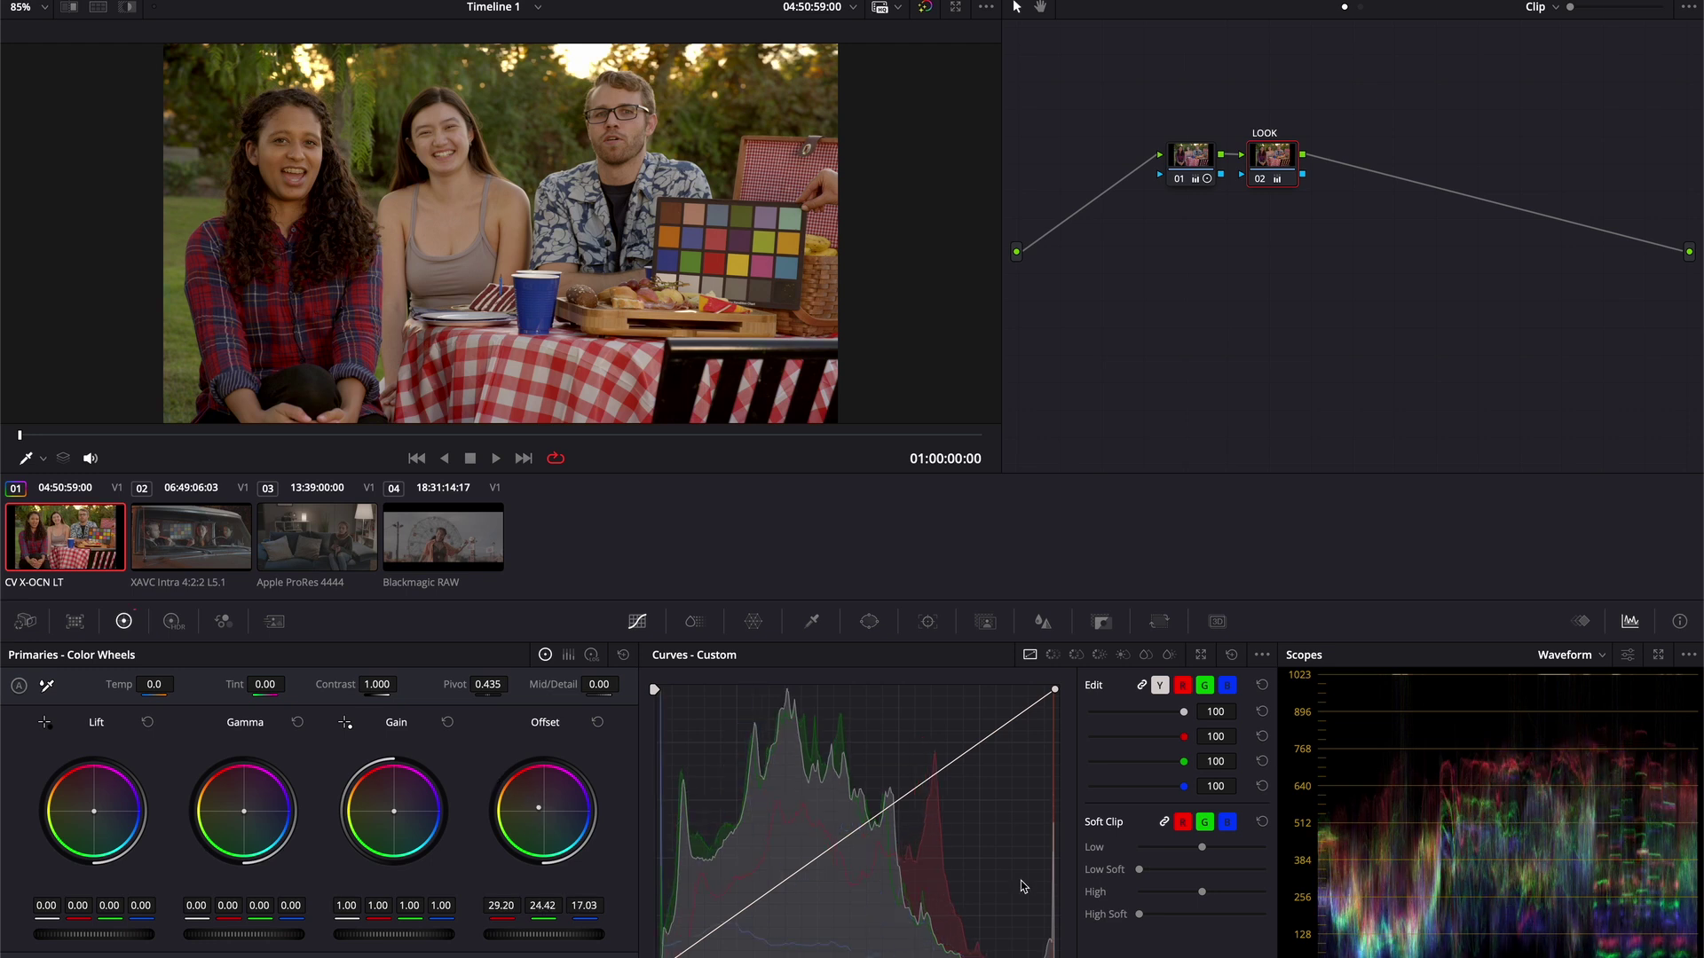
{"action": "left_click", "coordinate": [1226, 685]}
{"action": "left_click_drag", "start_coordinate": [743, 927], "coordinate": [724, 905]}
{"action": "left_click_drag", "start_coordinate": [878, 811], "coordinate": [896, 820]}
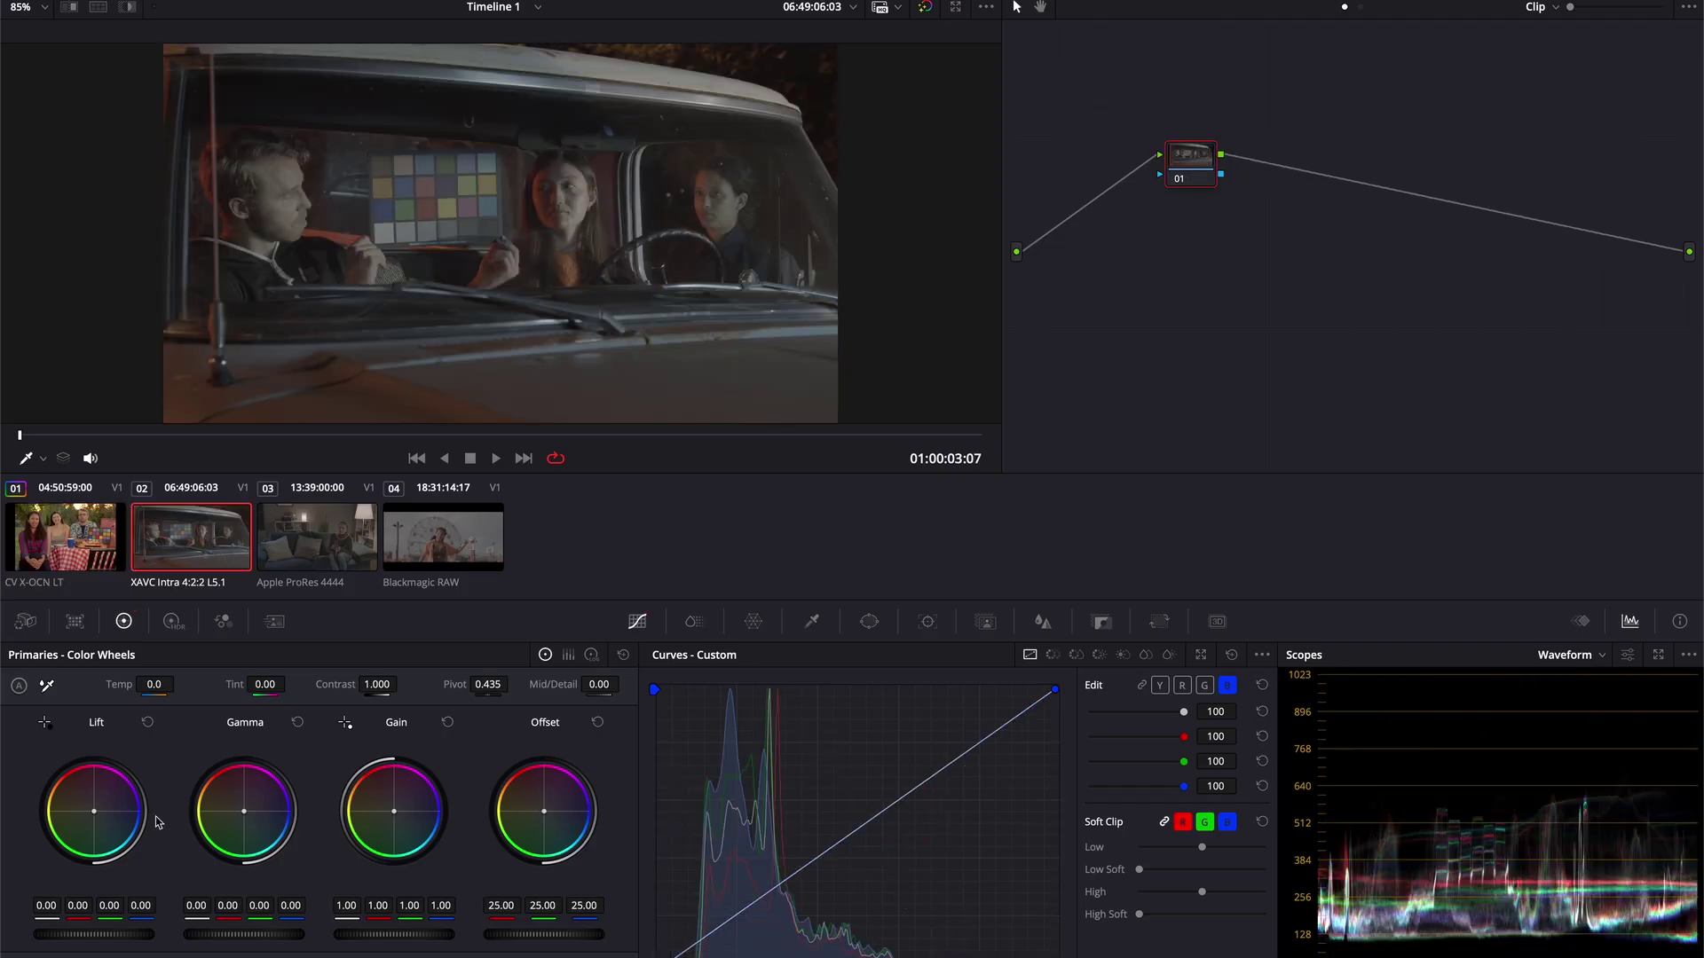
- Set car clip lift -0.03 and gain 1.27, then sofa clip lift -0.04 and gain 1.58
{"action": "left_click_drag", "start_coordinate": [74, 929], "coordinate": [55, 930]}
{"action": "left_click_drag", "start_coordinate": [362, 940], "coordinate": [391, 947]}
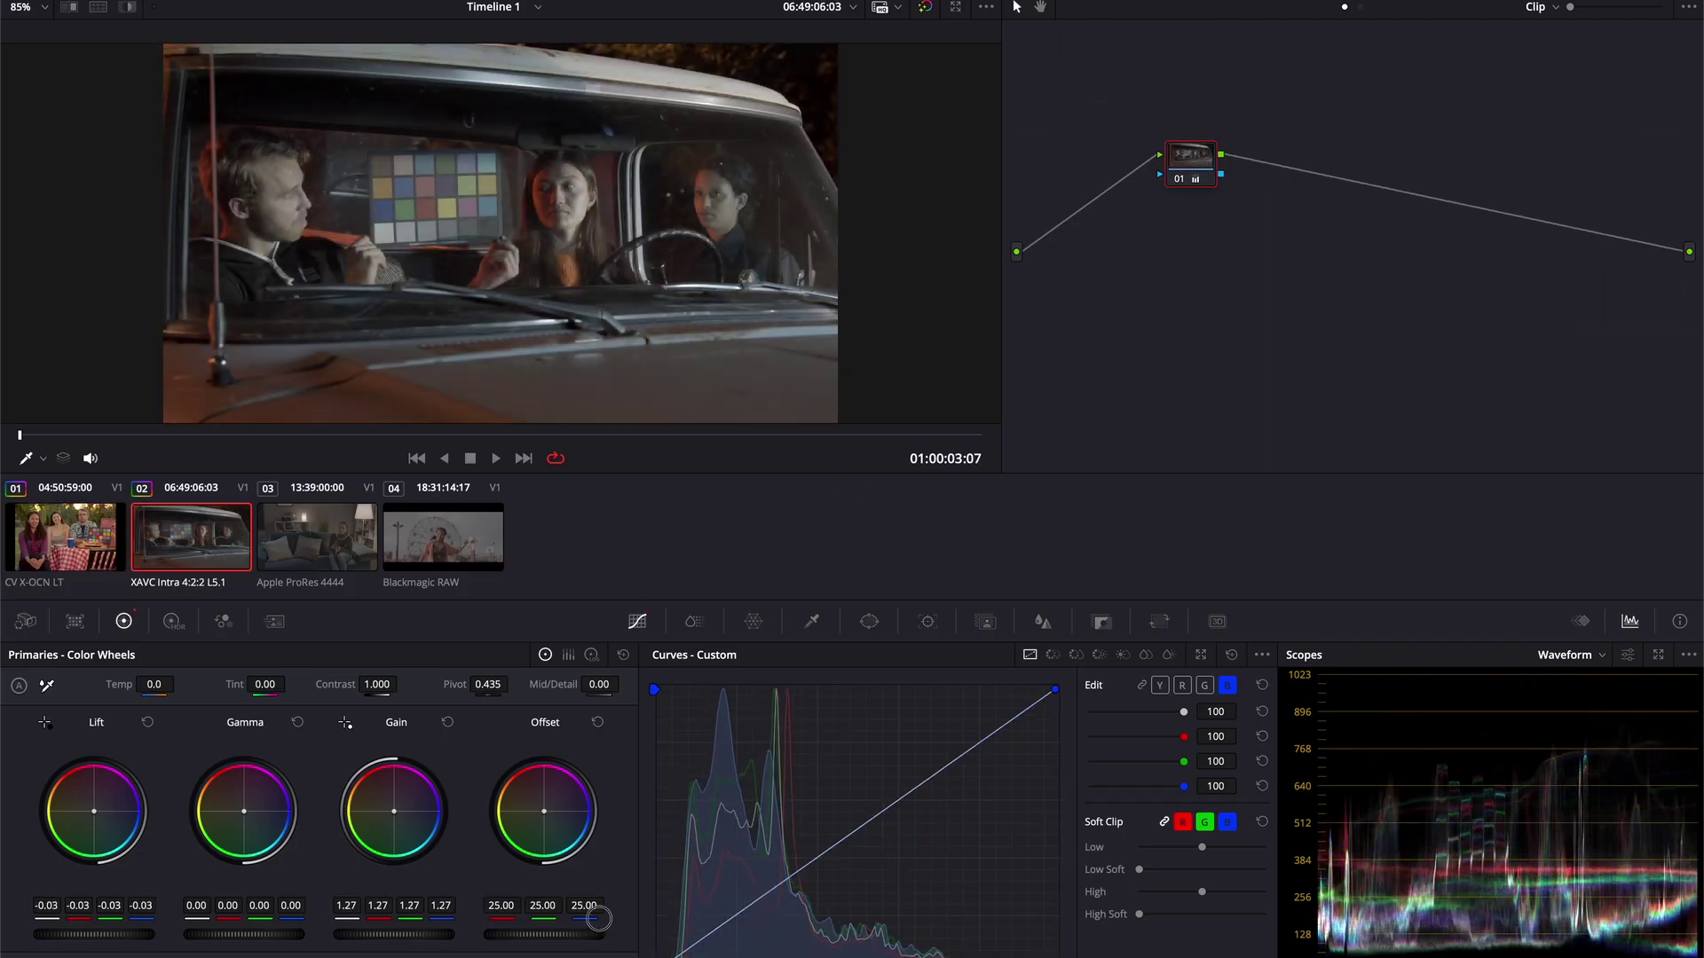
{"action": "key", "text": "Down"}
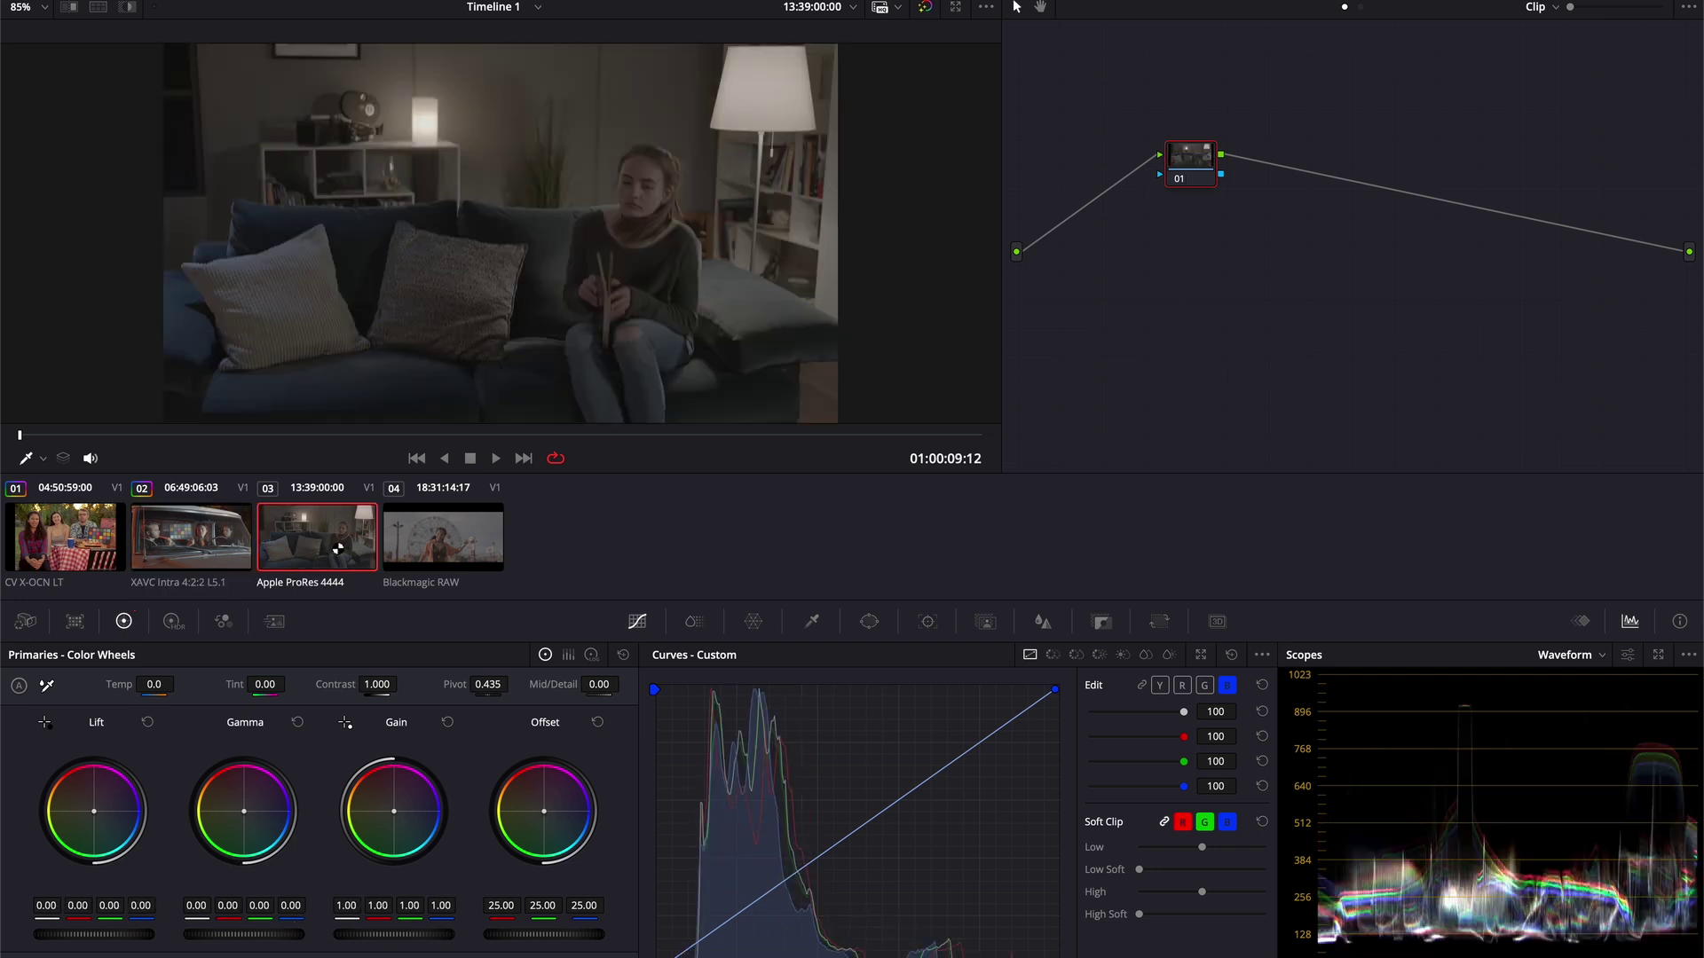
{"action": "left_click_drag", "start_coordinate": [106, 934], "coordinate": [89, 934]}
{"action": "left_click_drag", "start_coordinate": [387, 938], "coordinate": [447, 939]}
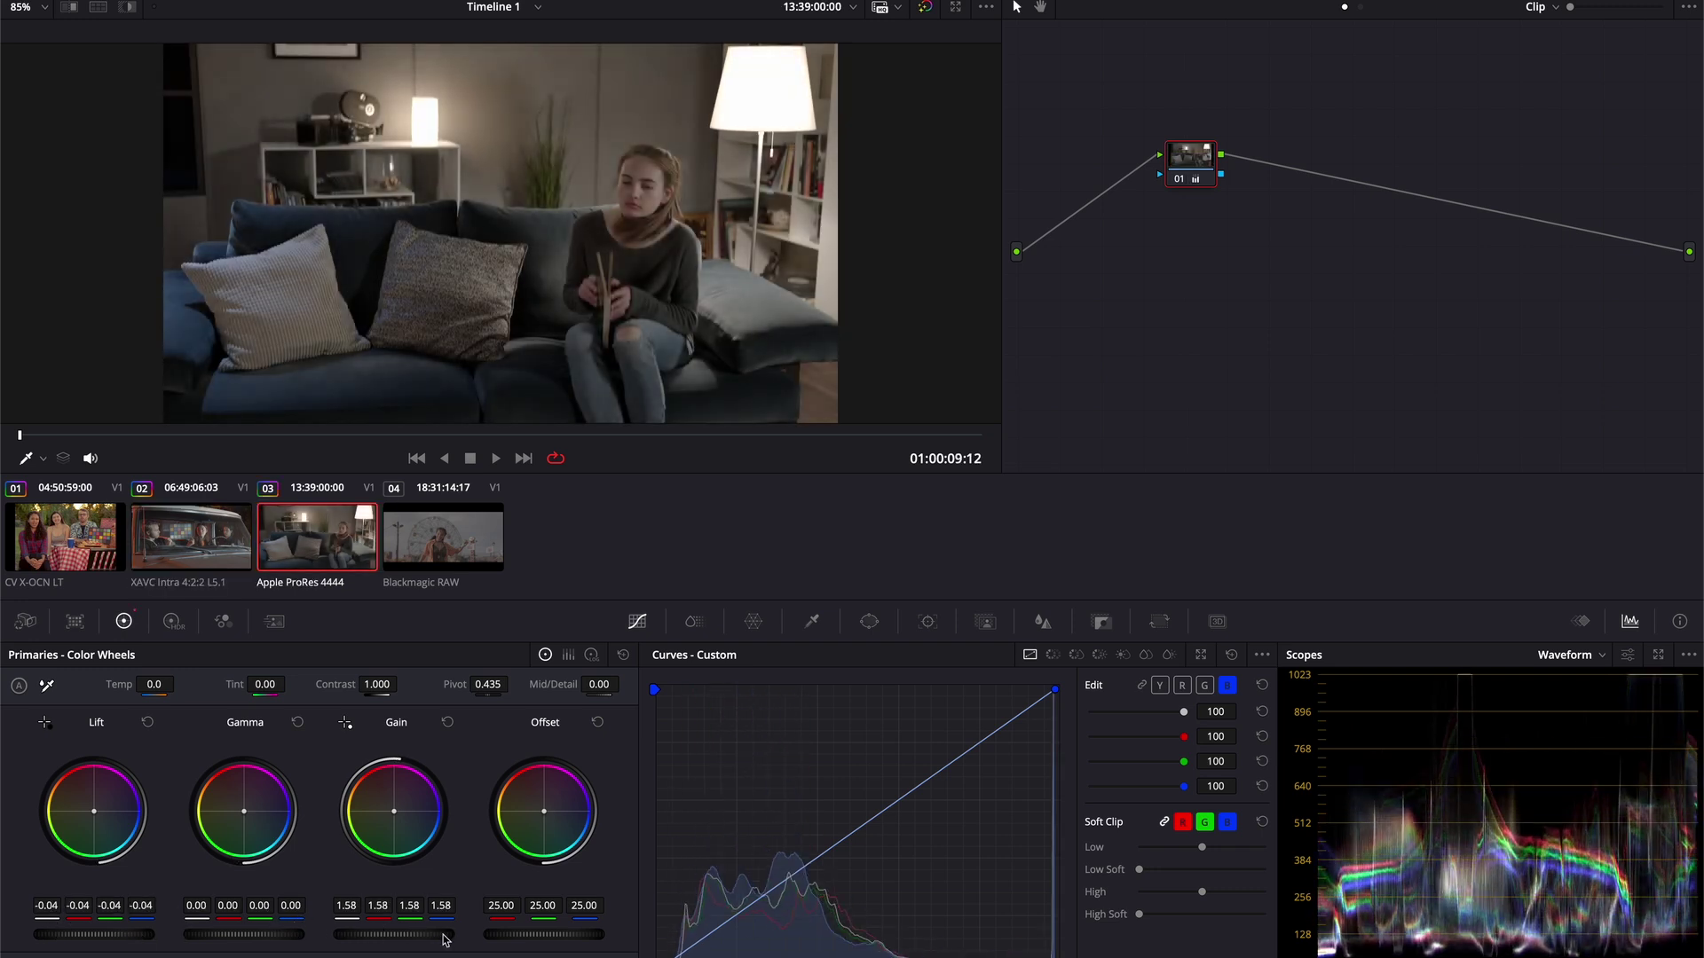
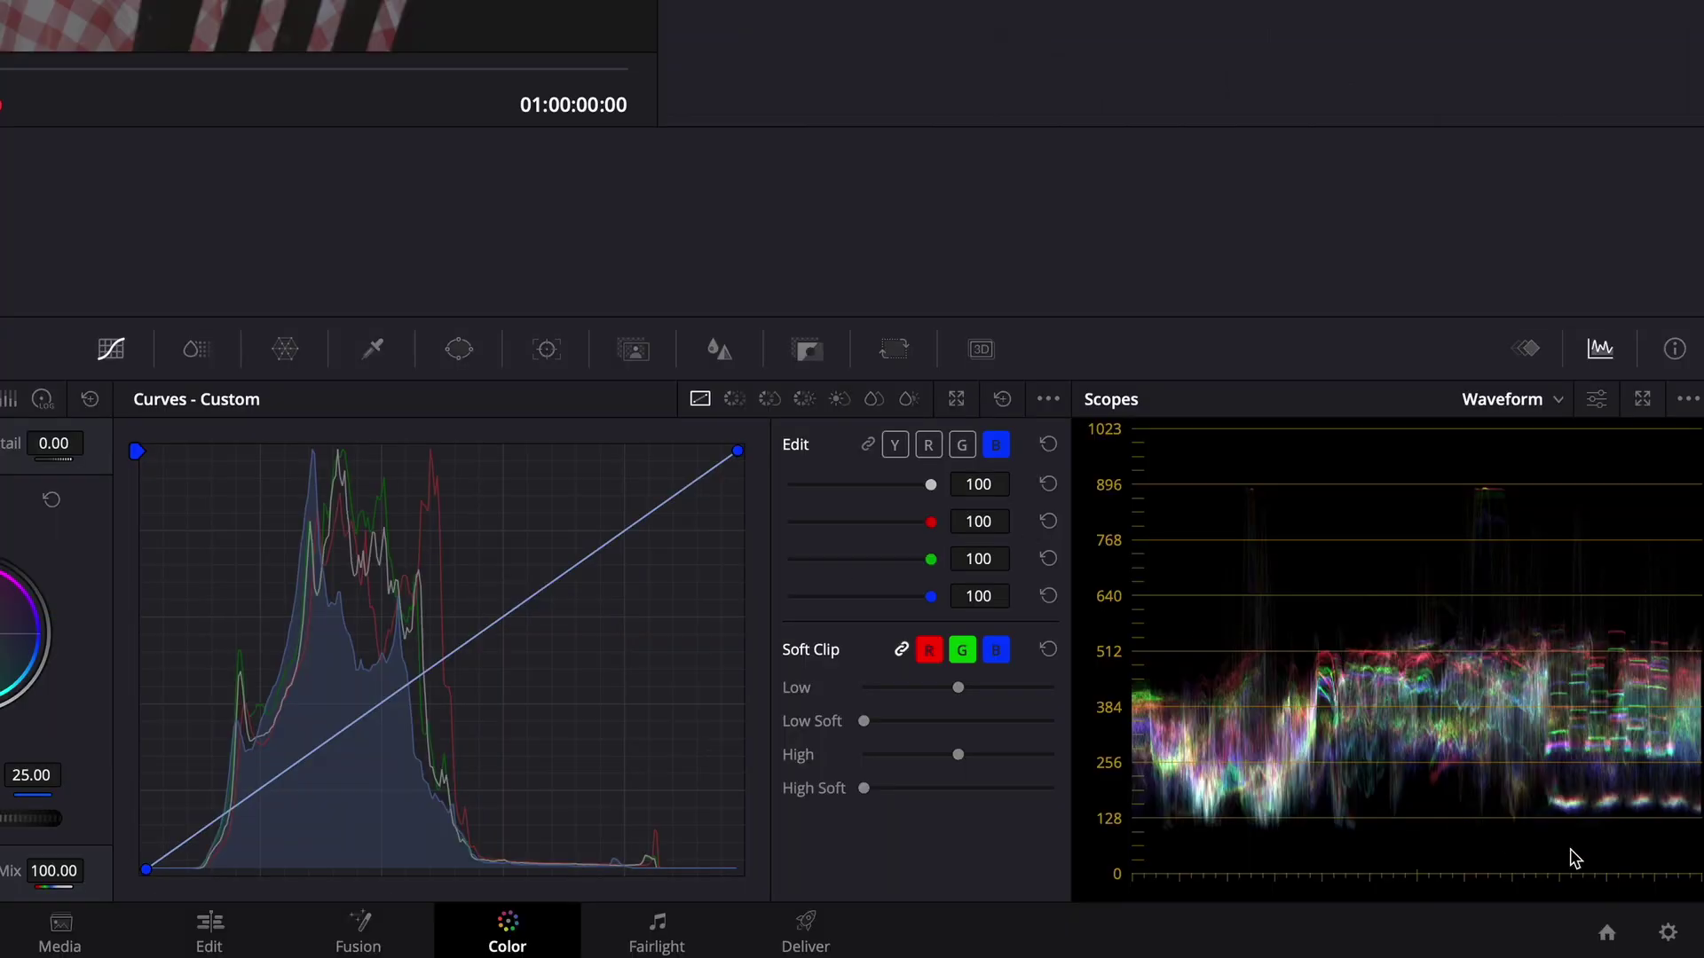
- Open Project Settings on Color Management and list the Color science choices, still DaVinci YRGB
{"action": "left_click", "coordinate": [1668, 931]}
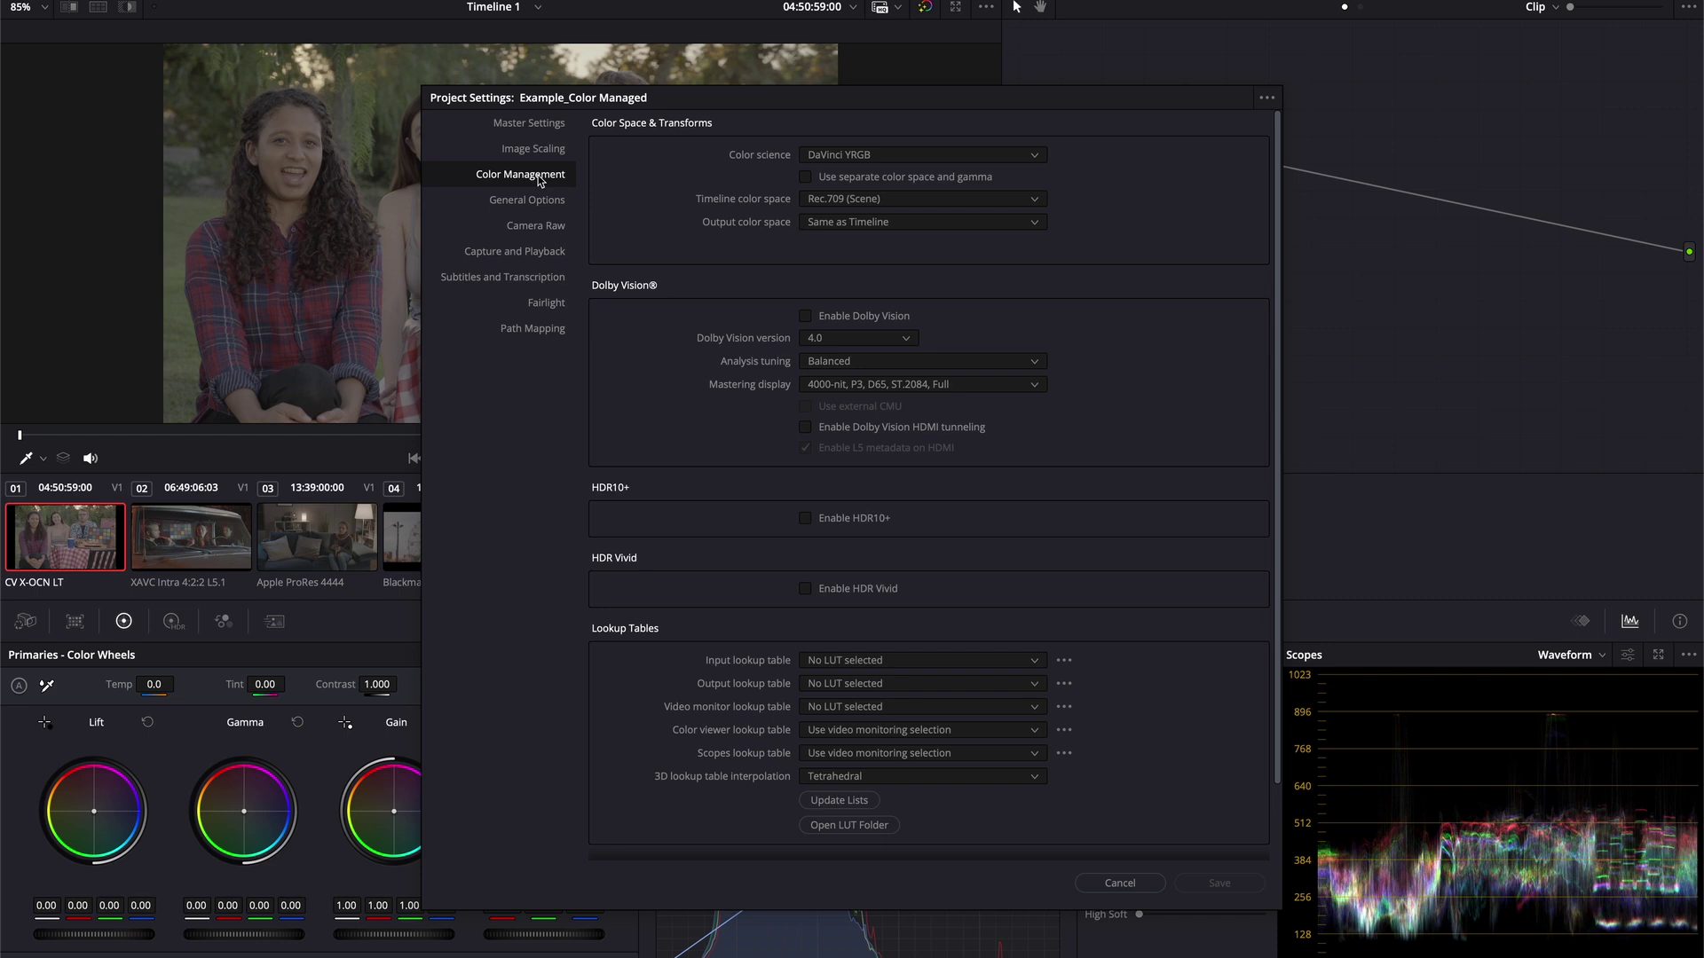
{"action": "left_click", "coordinate": [1034, 156]}
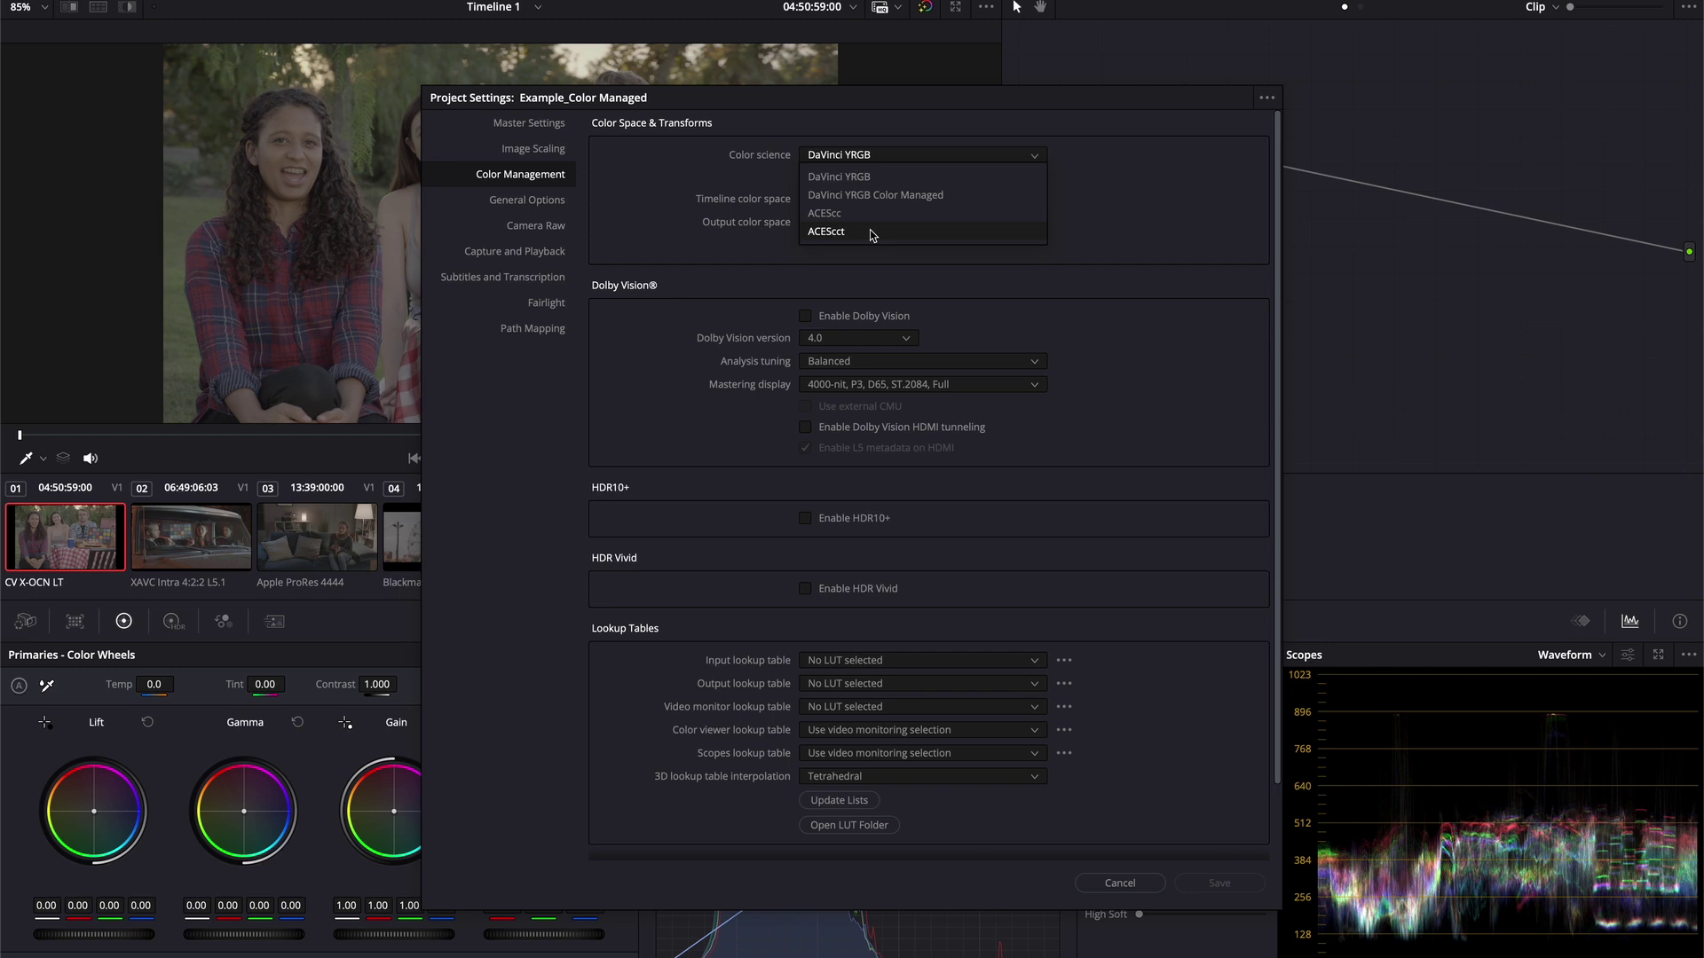
- Choose ACEScct as the color science and keep ACES version 1.3
{"action": "left_click", "coordinate": [871, 233]}
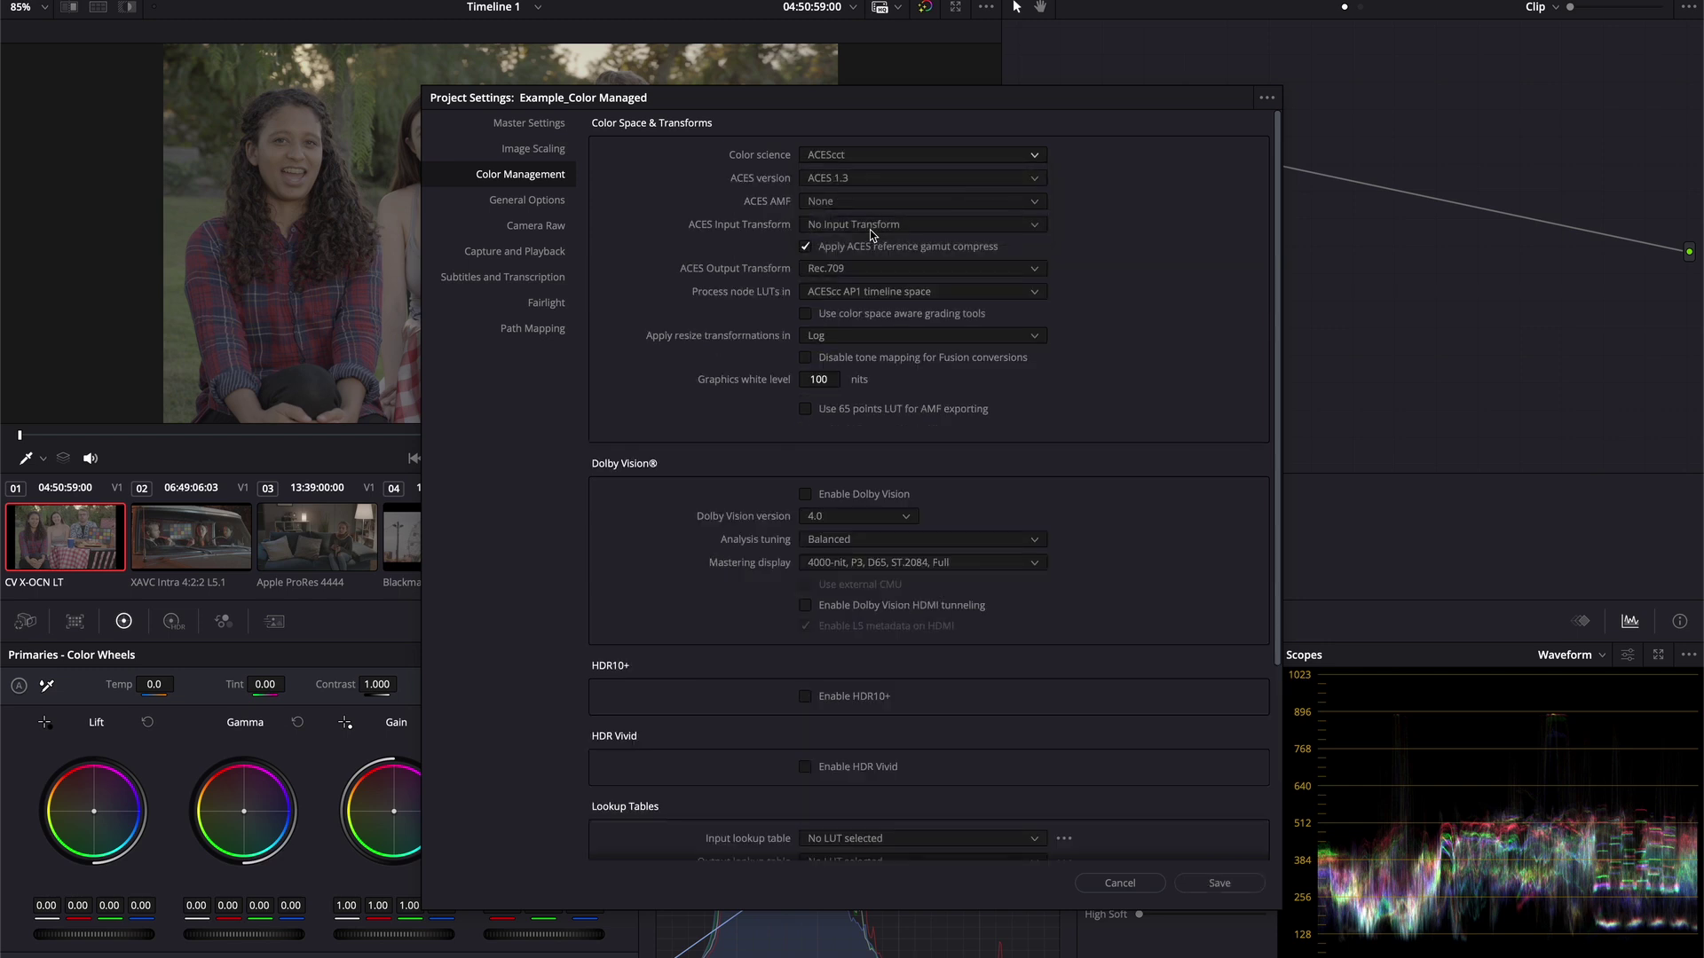
{"action": "left_click", "coordinate": [1034, 181]}
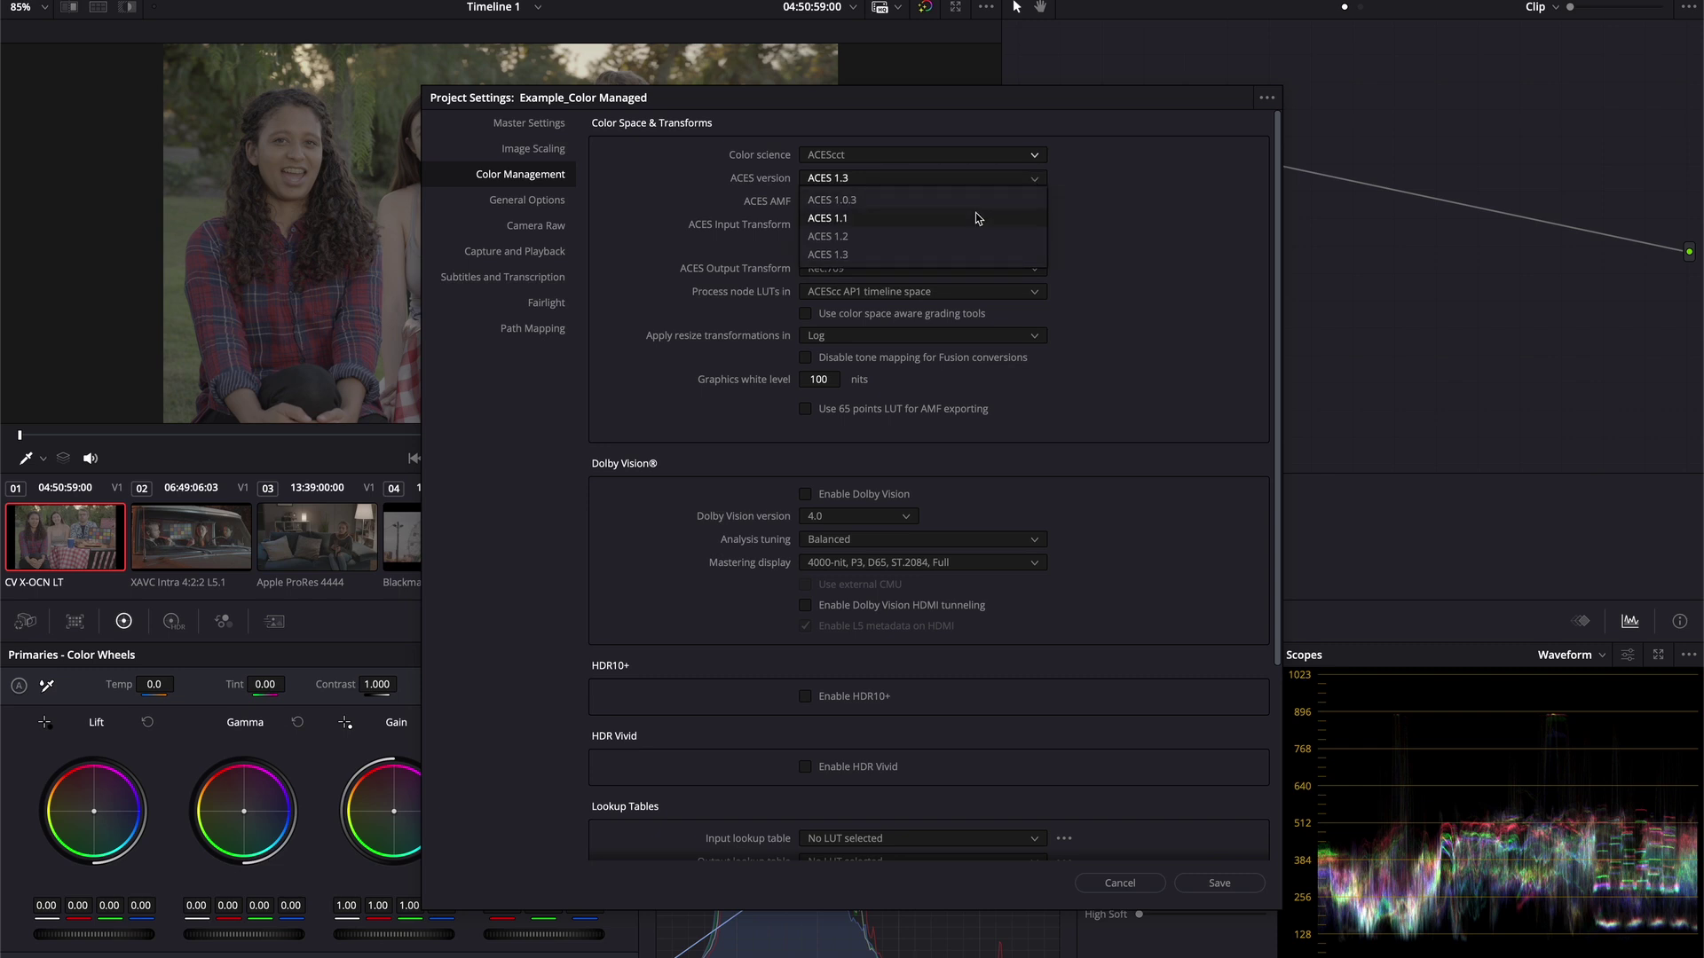
{"action": "left_click", "coordinate": [859, 258]}
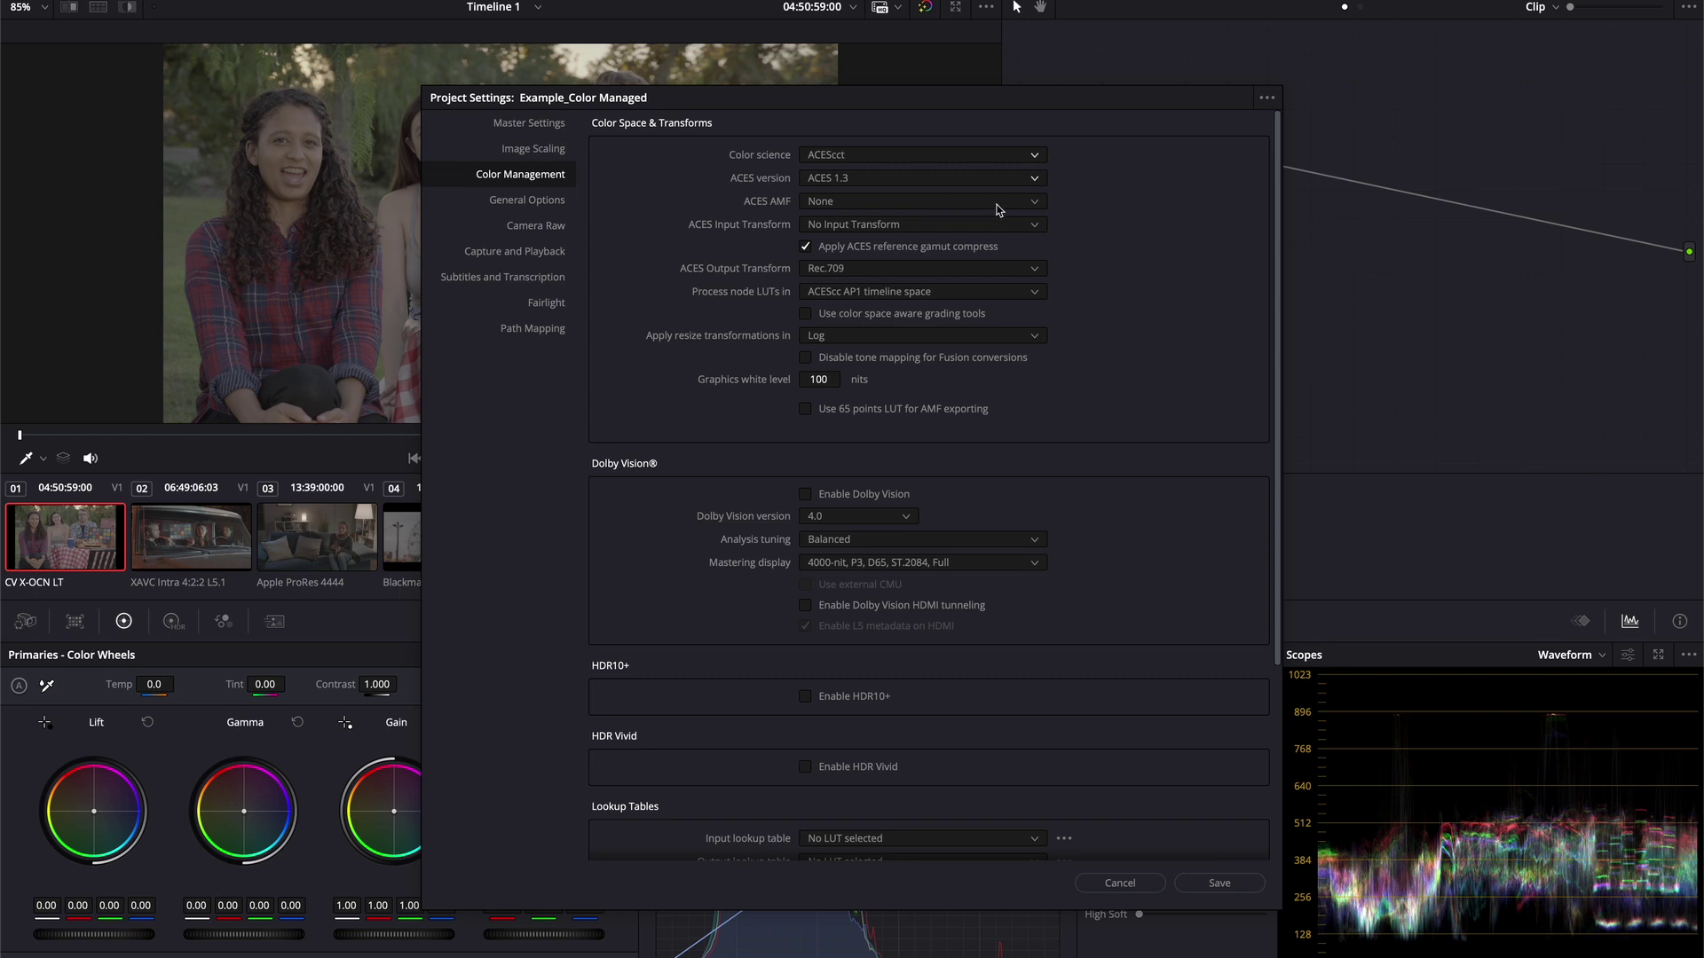
- Keep No Input Transform, set the ACES output transform to Rec.709, and save the settings
{"action": "left_click", "coordinate": [1034, 228]}
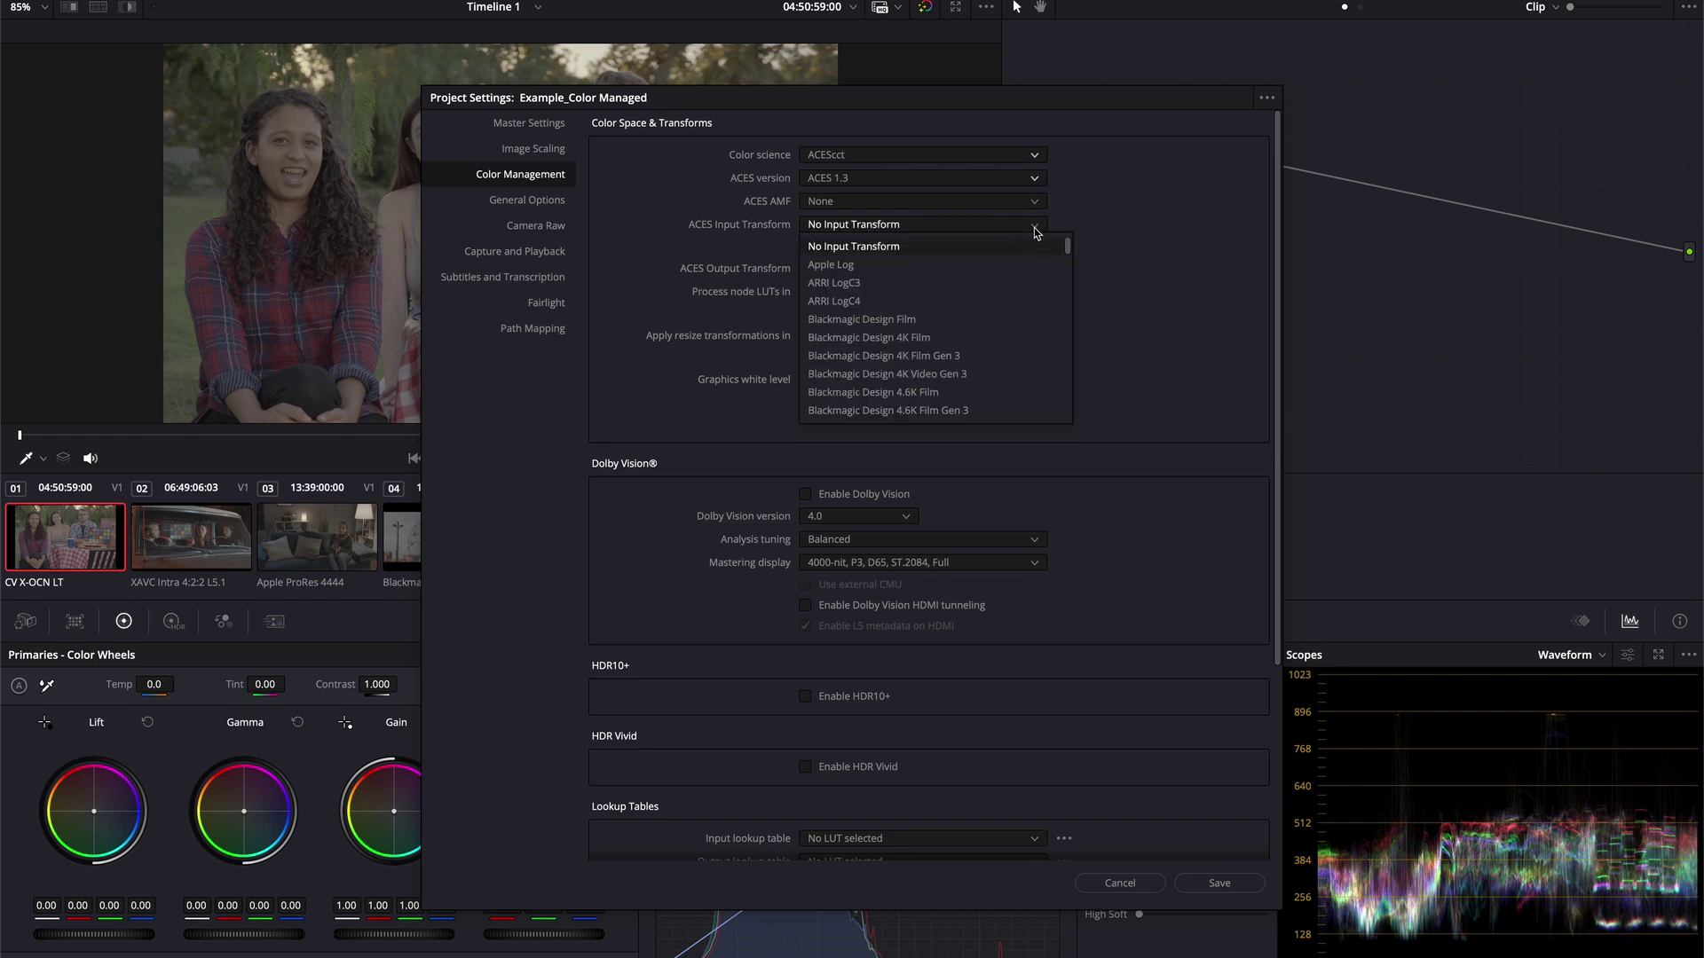
{"action": "left_click", "coordinate": [891, 248]}
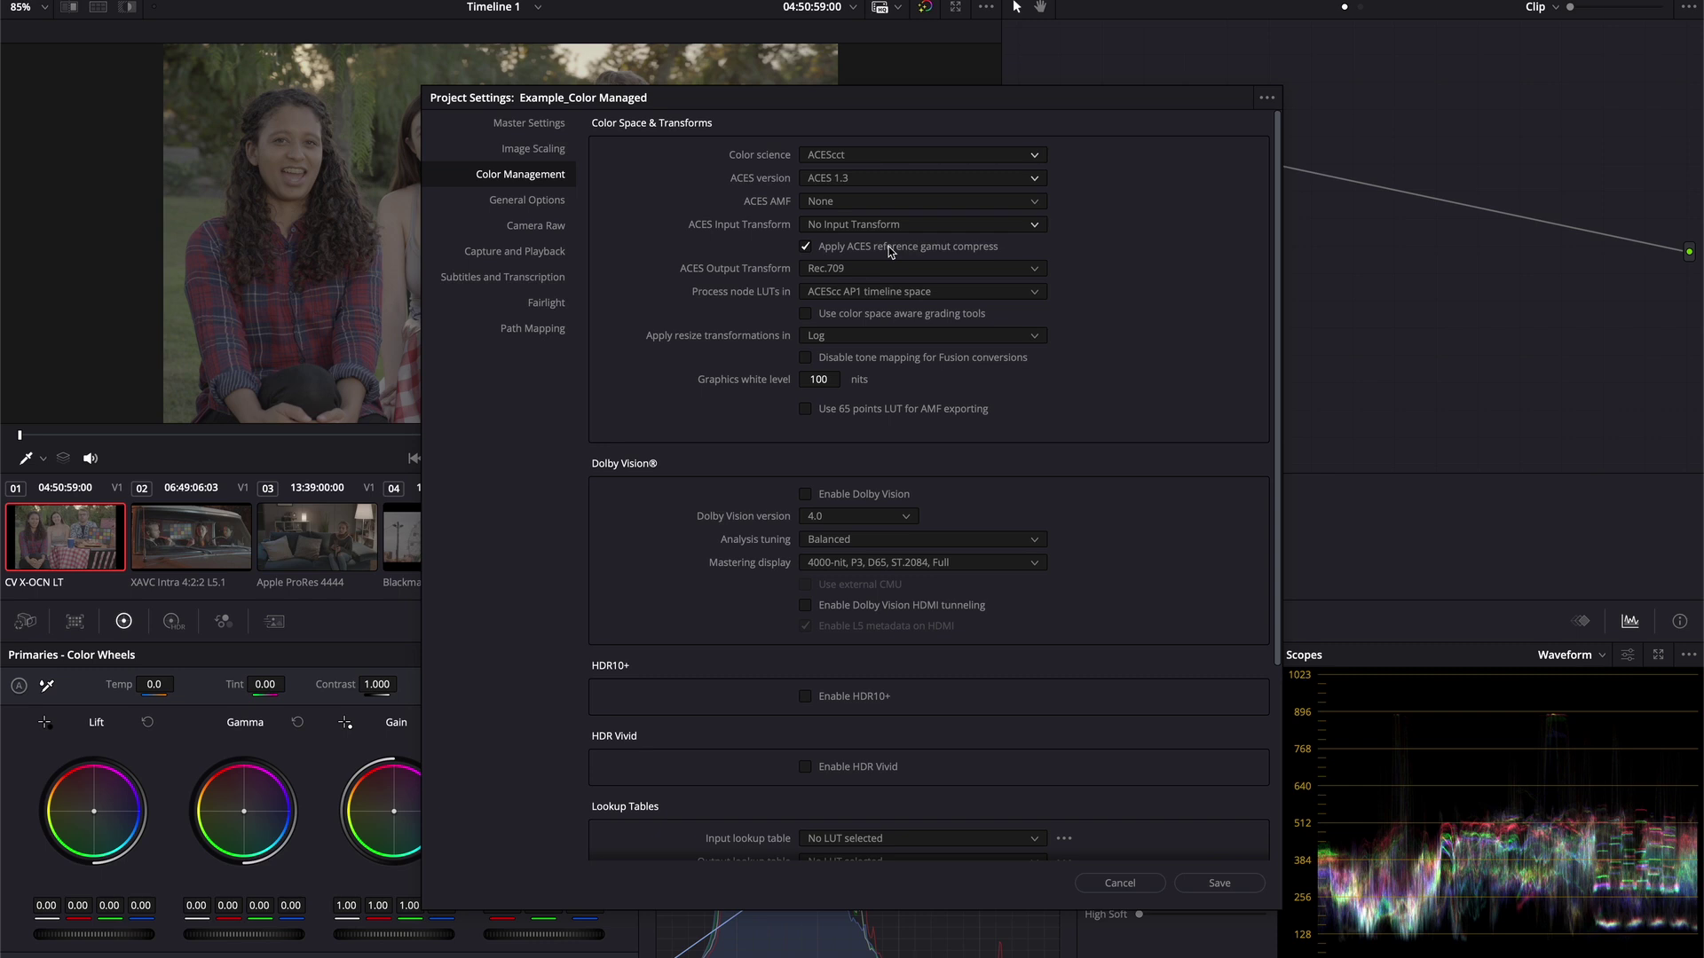
{"action": "left_click", "coordinate": [1033, 271]}
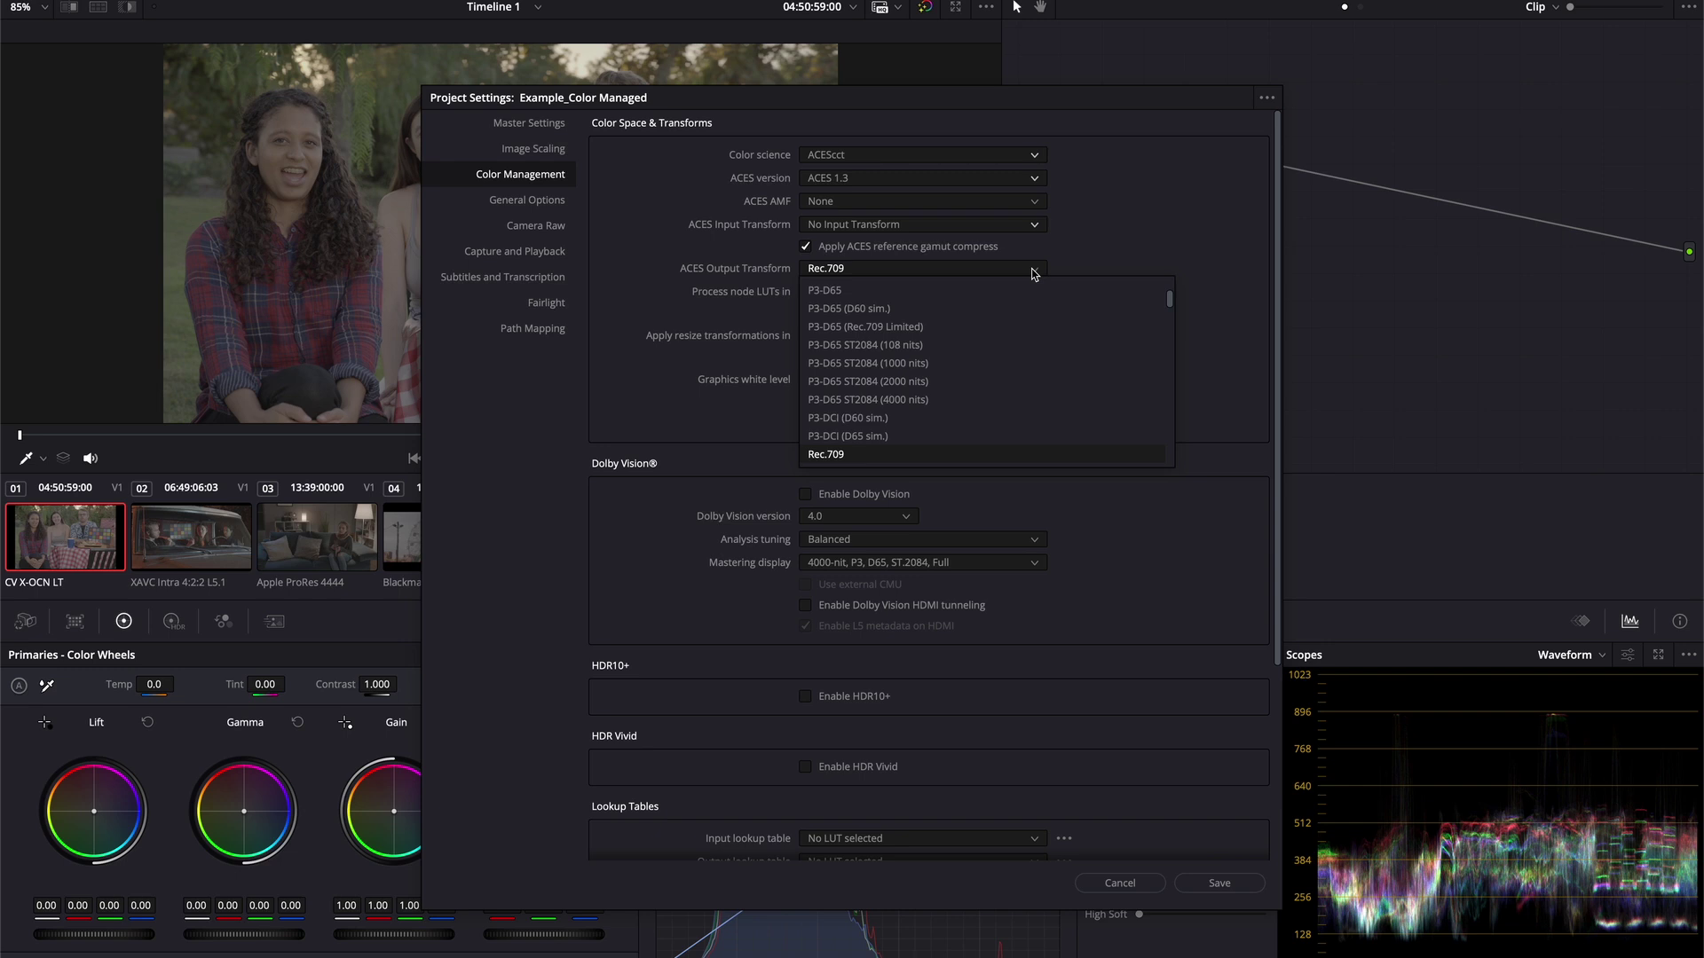
{"action": "left_click", "coordinate": [841, 455]}
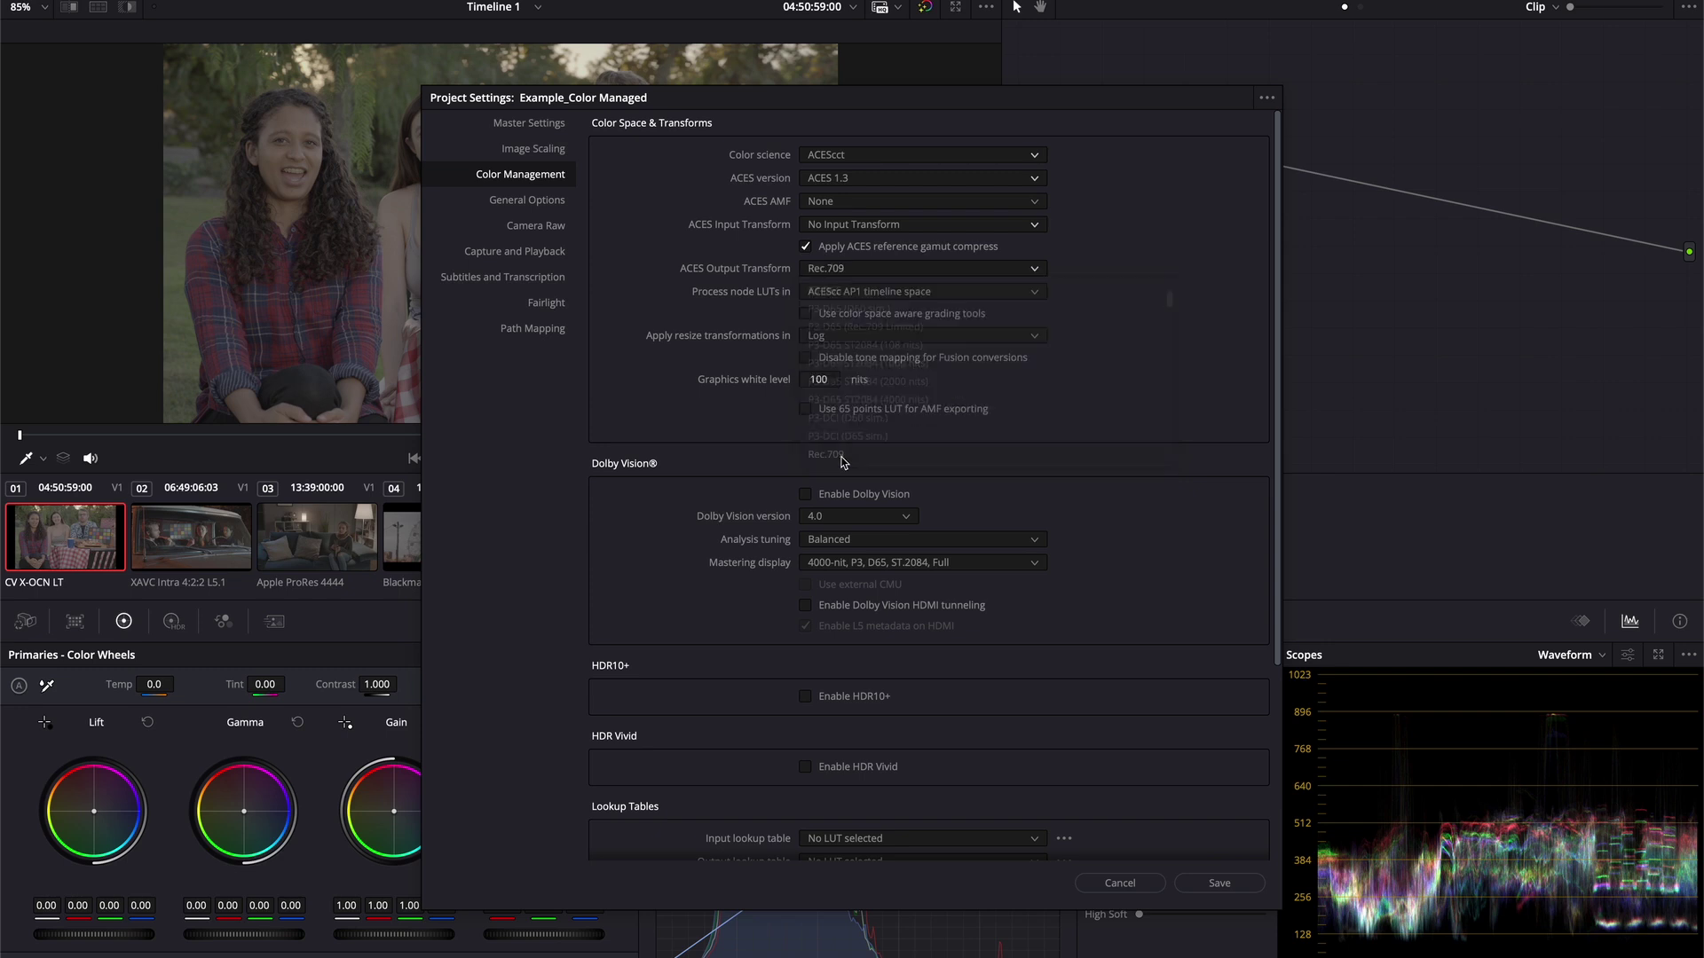
{"action": "left_click", "coordinate": [1247, 885]}
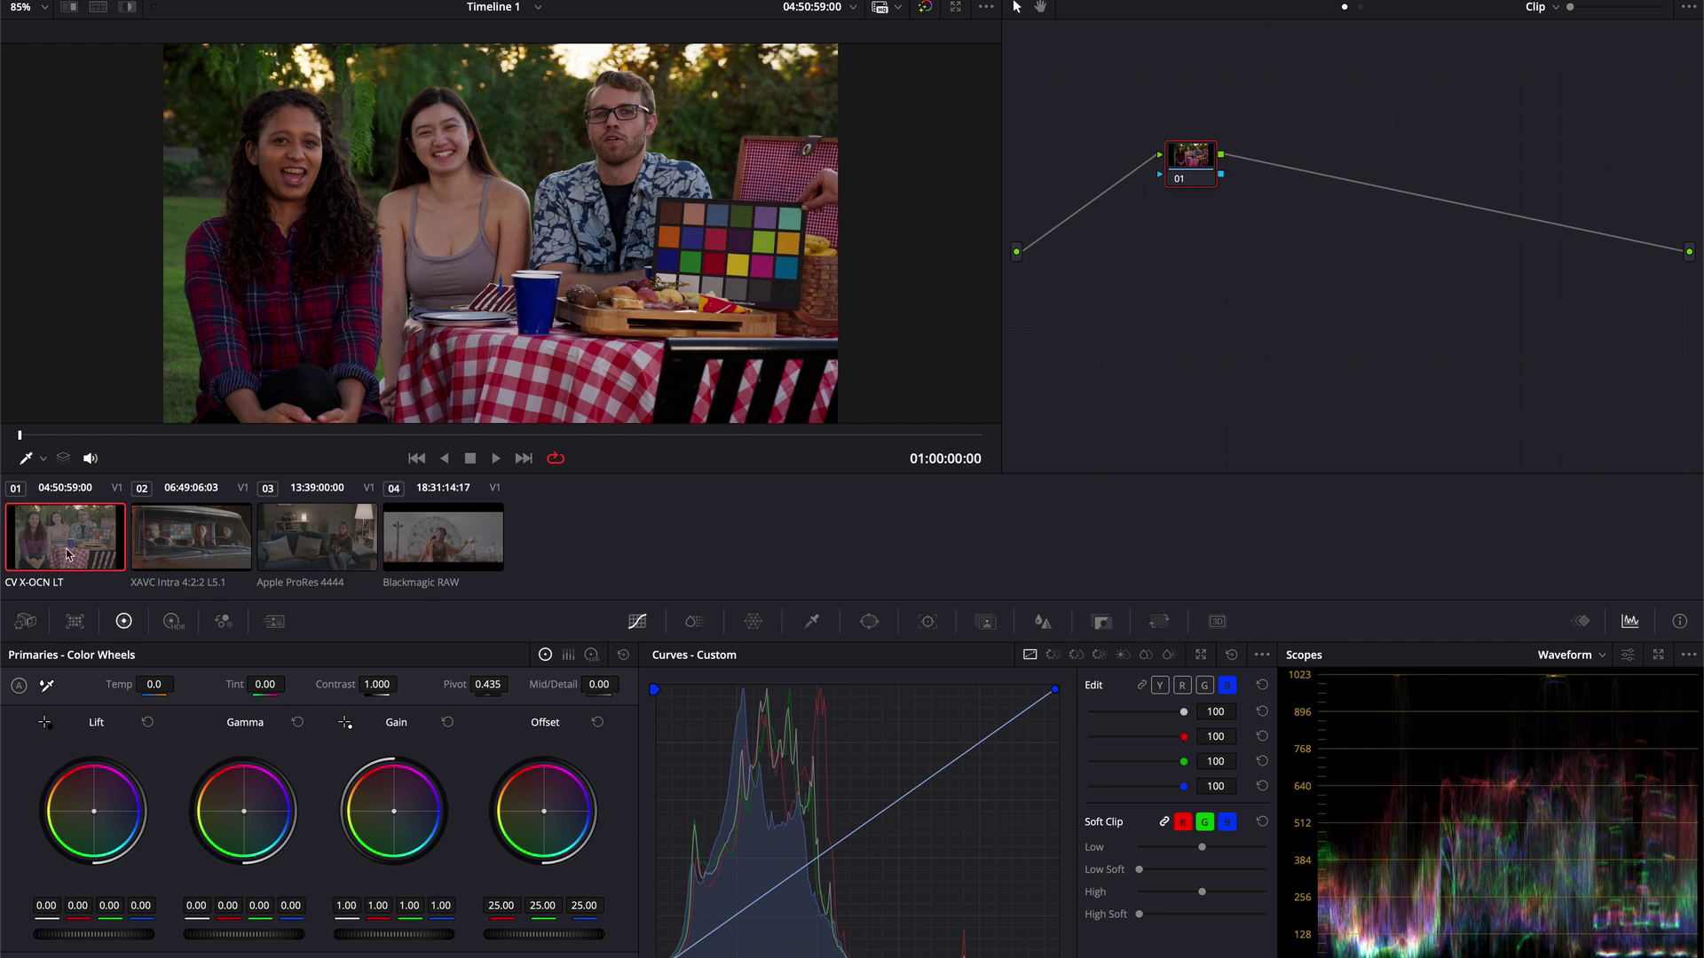
- View the car, Ferris wheel, couch and picnic clips, then bring up the picnic clip's options
{"action": "left_click", "coordinate": [168, 540]}
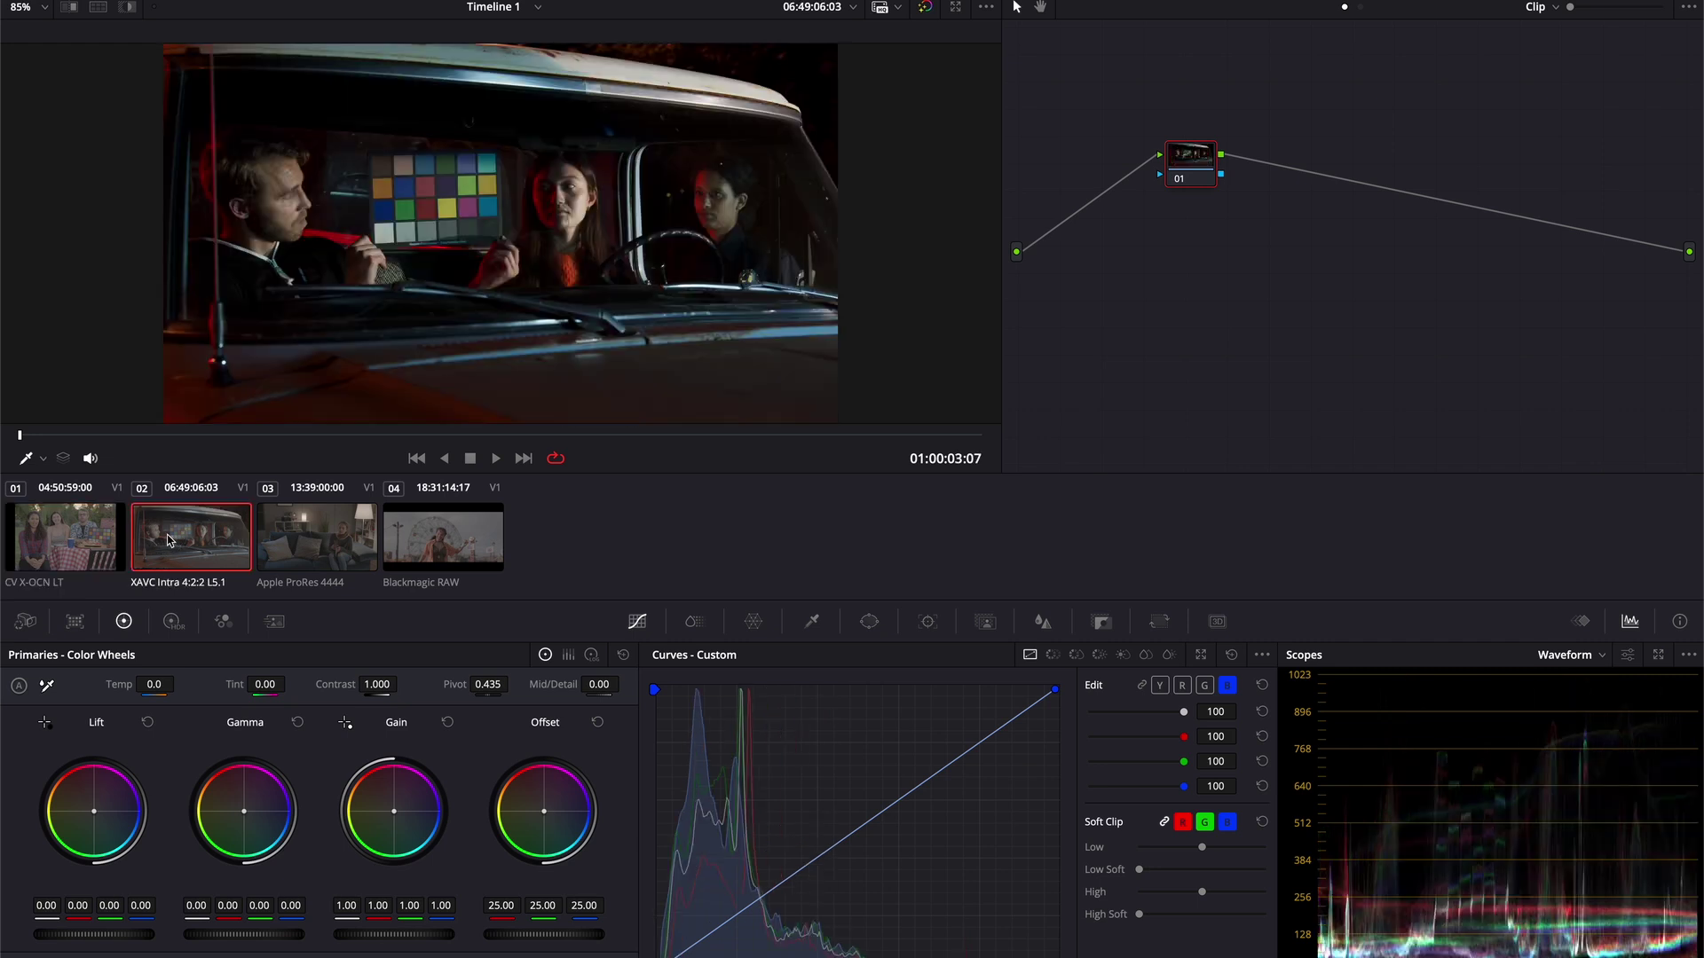
{"action": "left_click", "coordinate": [415, 544]}
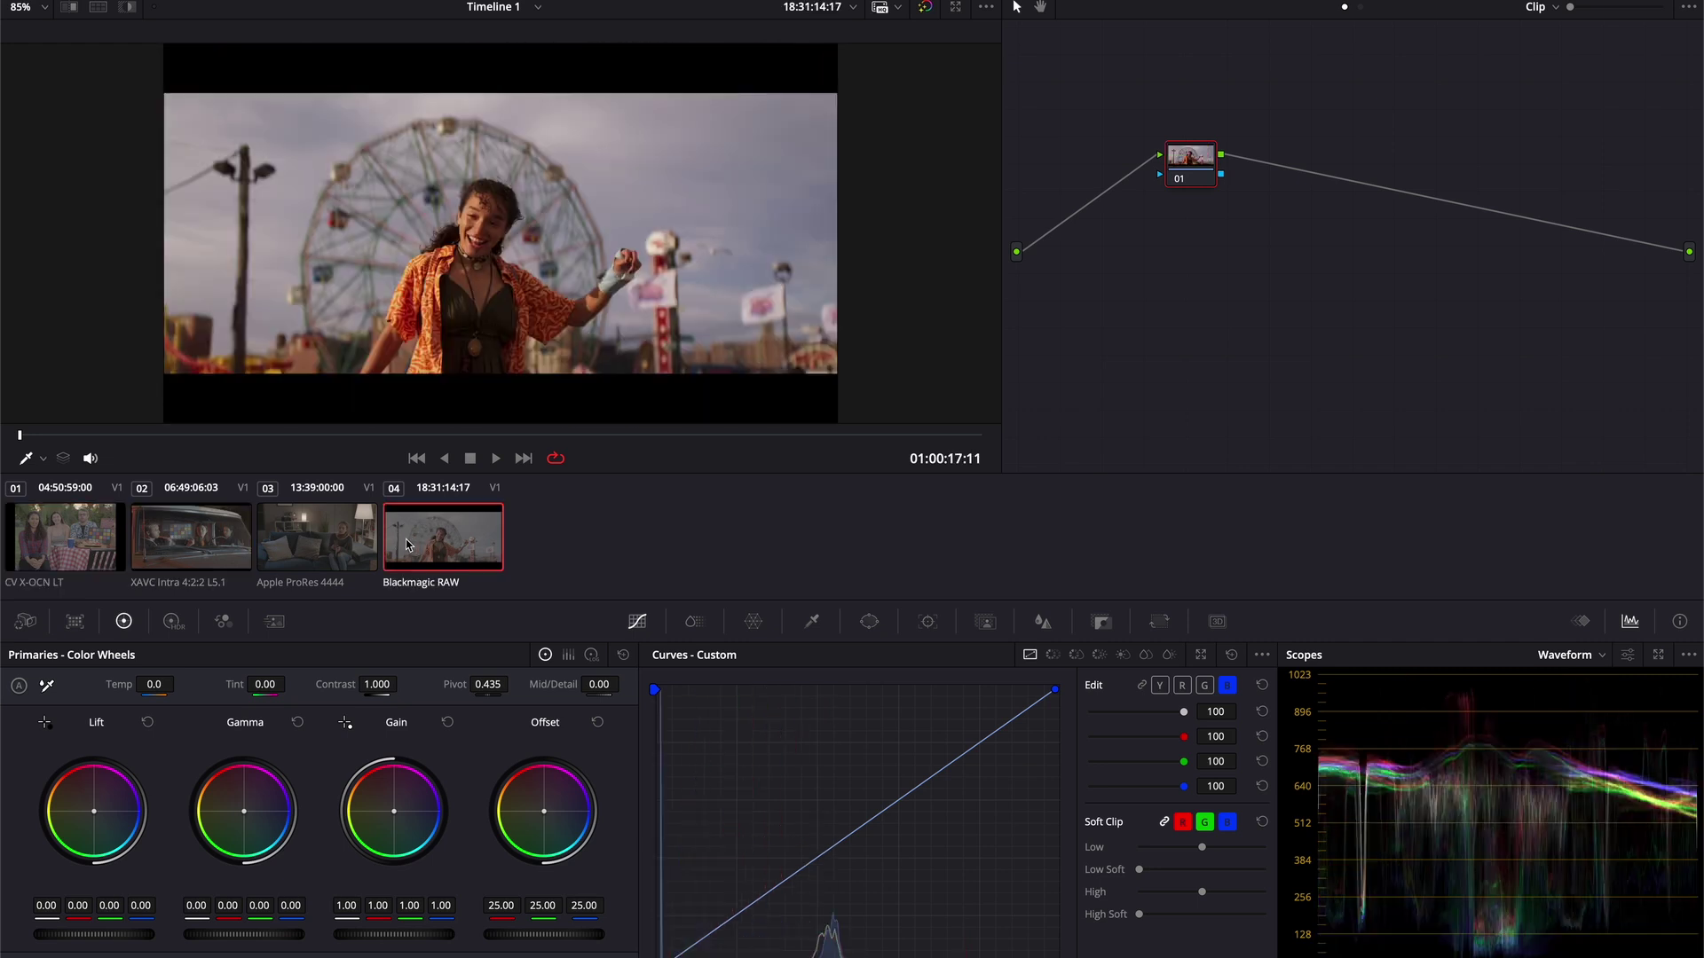
{"action": "left_click", "coordinate": [316, 544]}
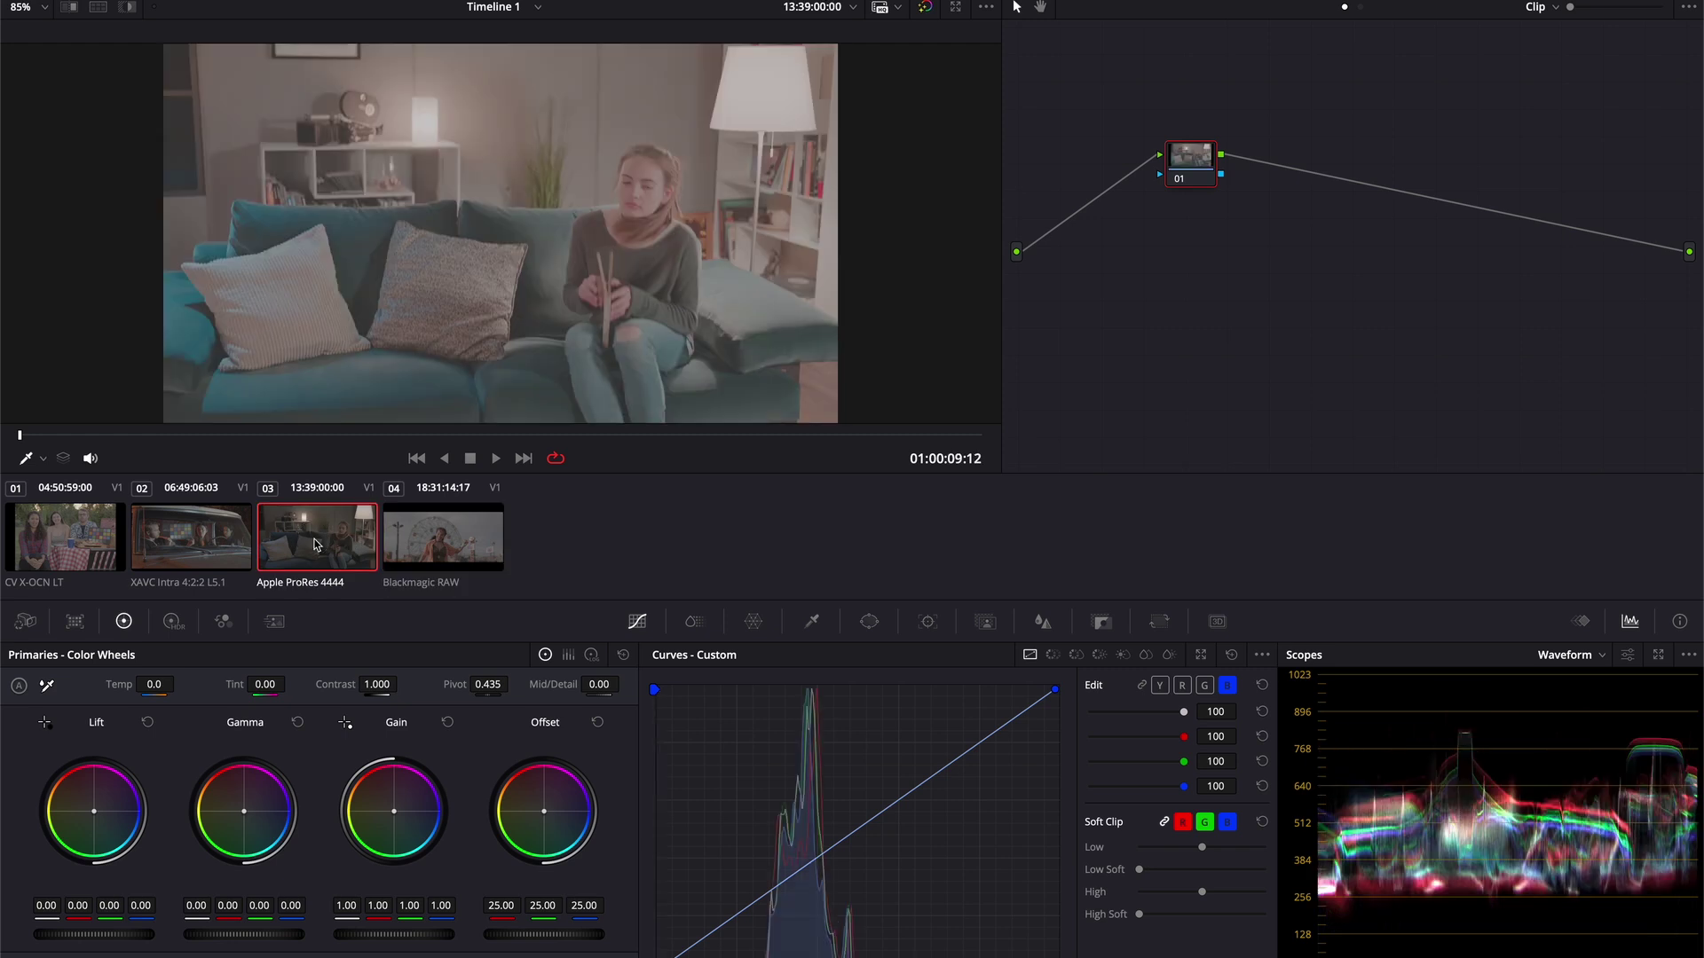
{"action": "left_click", "coordinate": [53, 529]}
{"action": "right_click", "coordinate": [54, 529]}
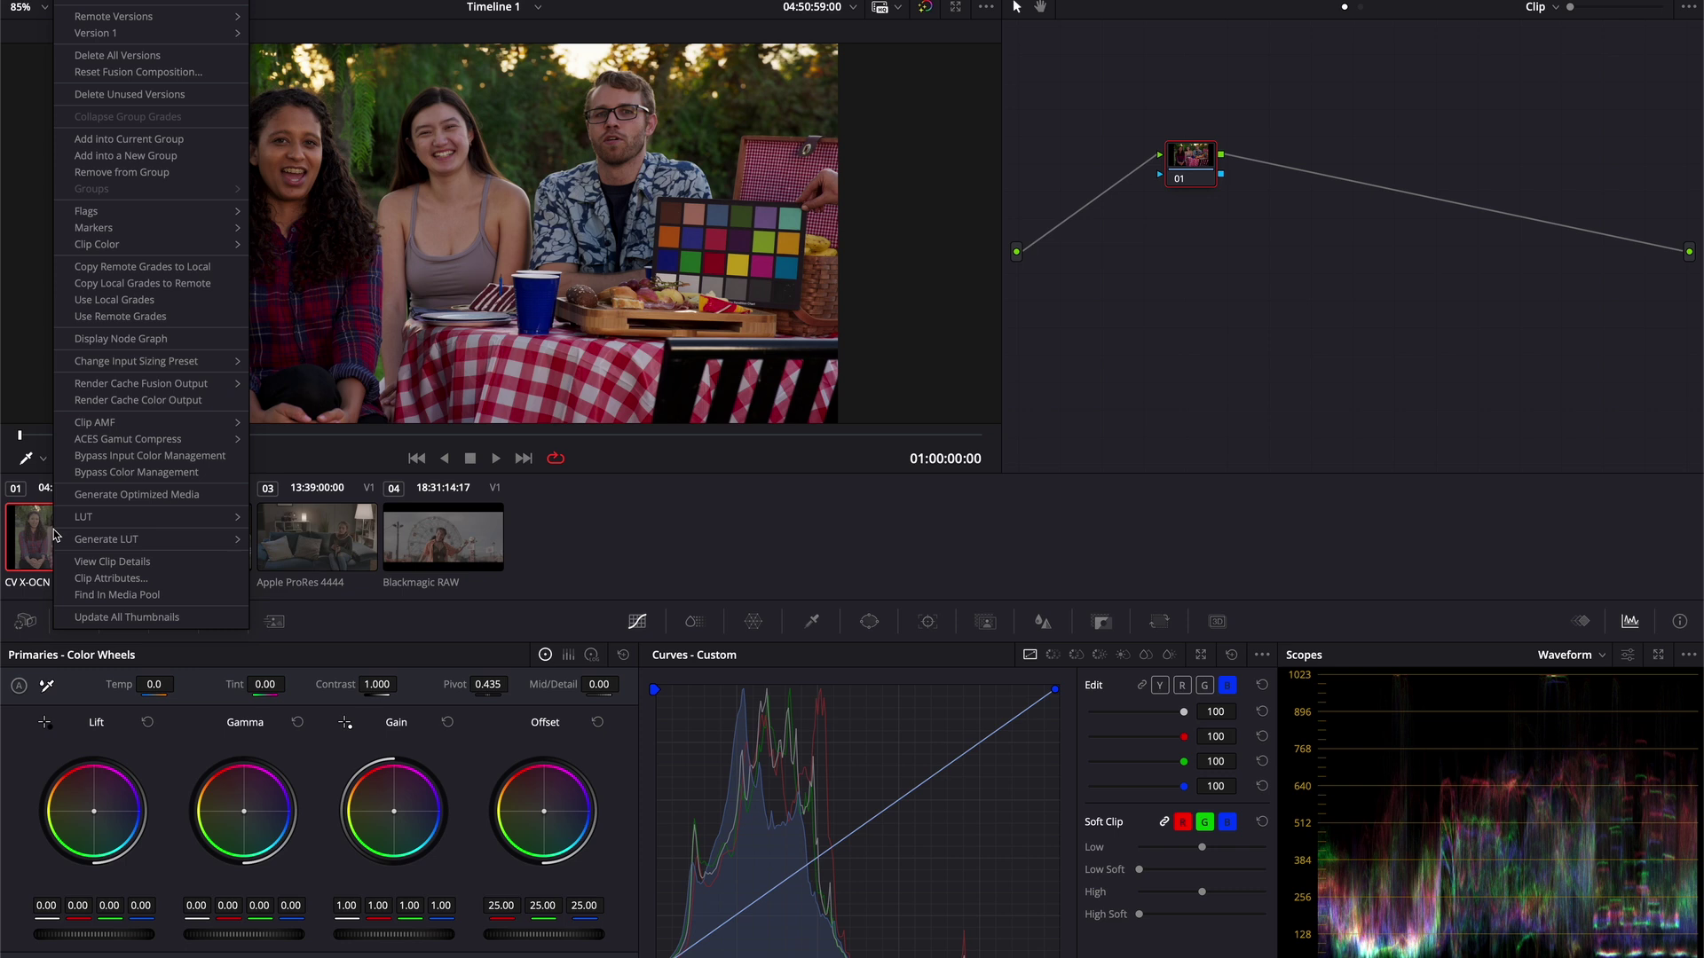
- Update all thumbnails, view the picnic, car and couch clips, and bring up the couch clip's options
{"action": "left_click", "coordinate": [127, 616]}
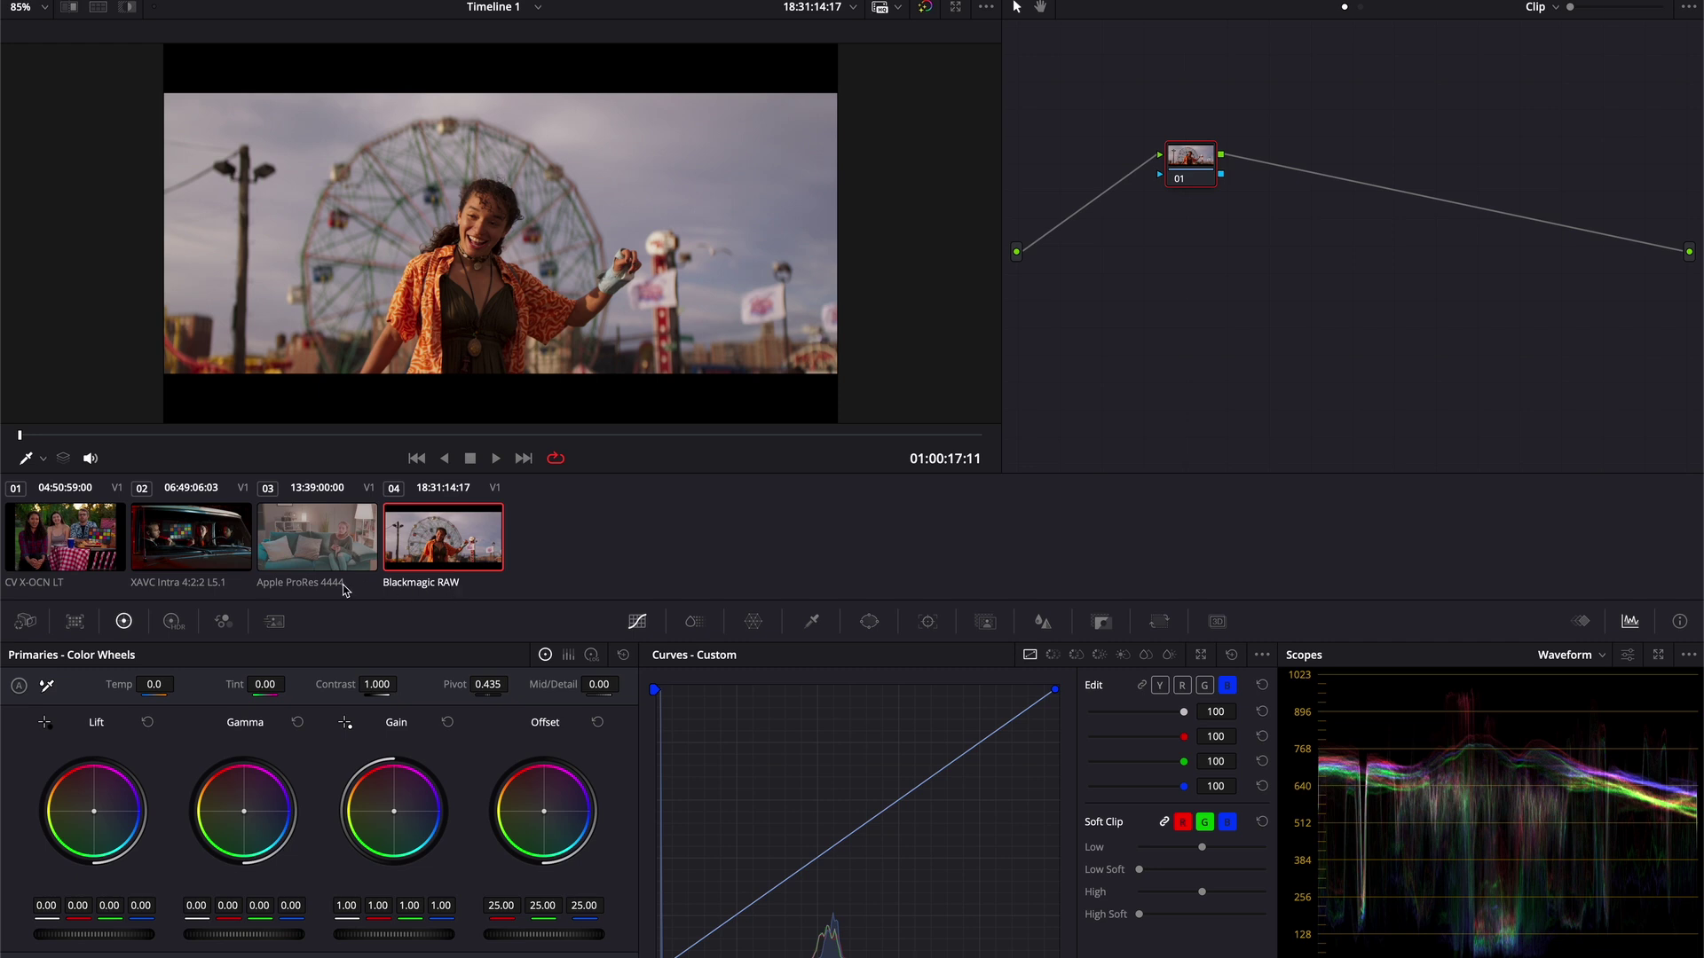
{"action": "left_click", "coordinate": [74, 561]}
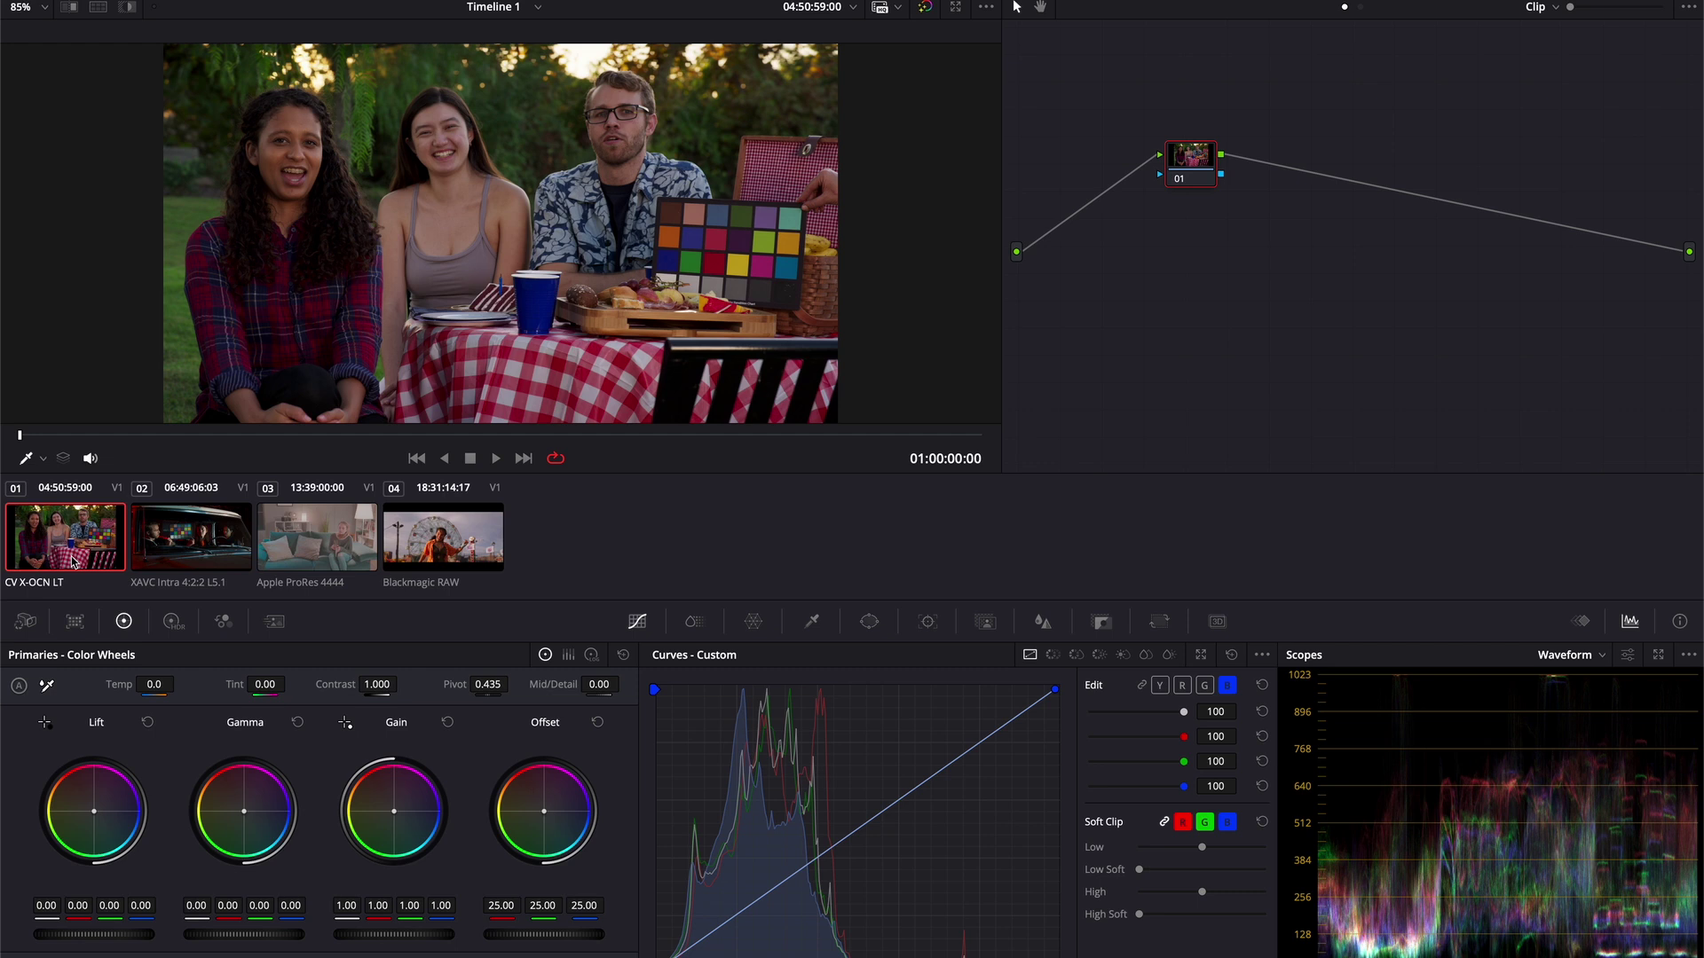
{"action": "left_click", "coordinate": [183, 553]}
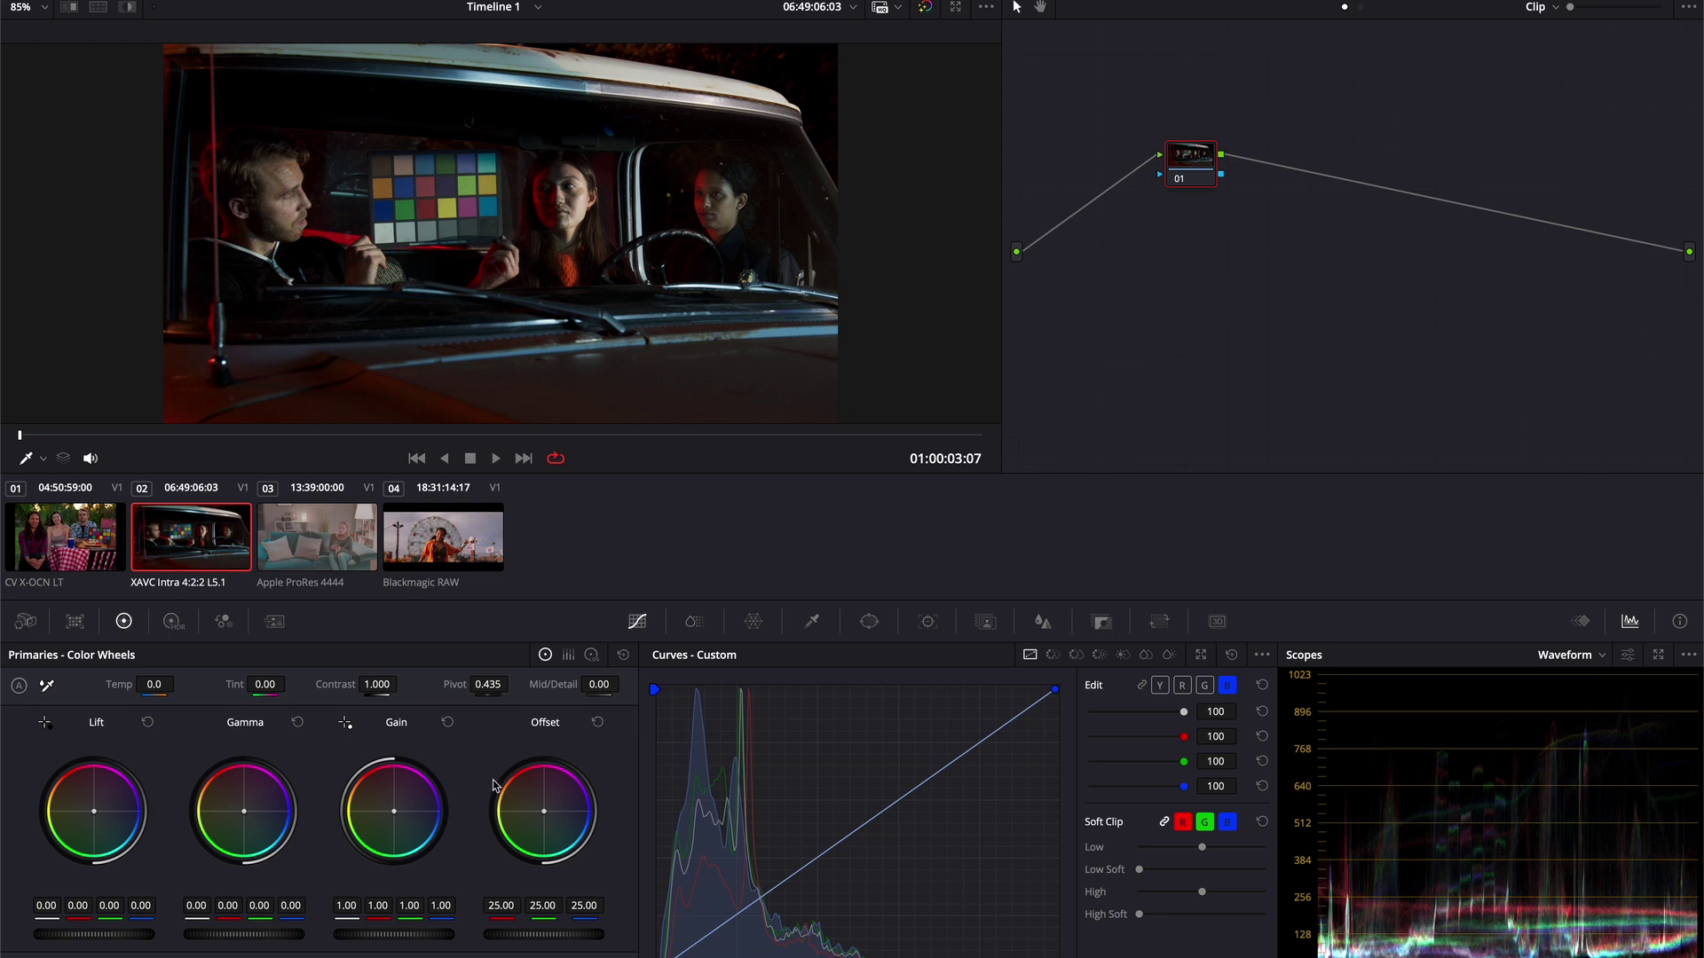
{"action": "left_click", "coordinate": [323, 557]}
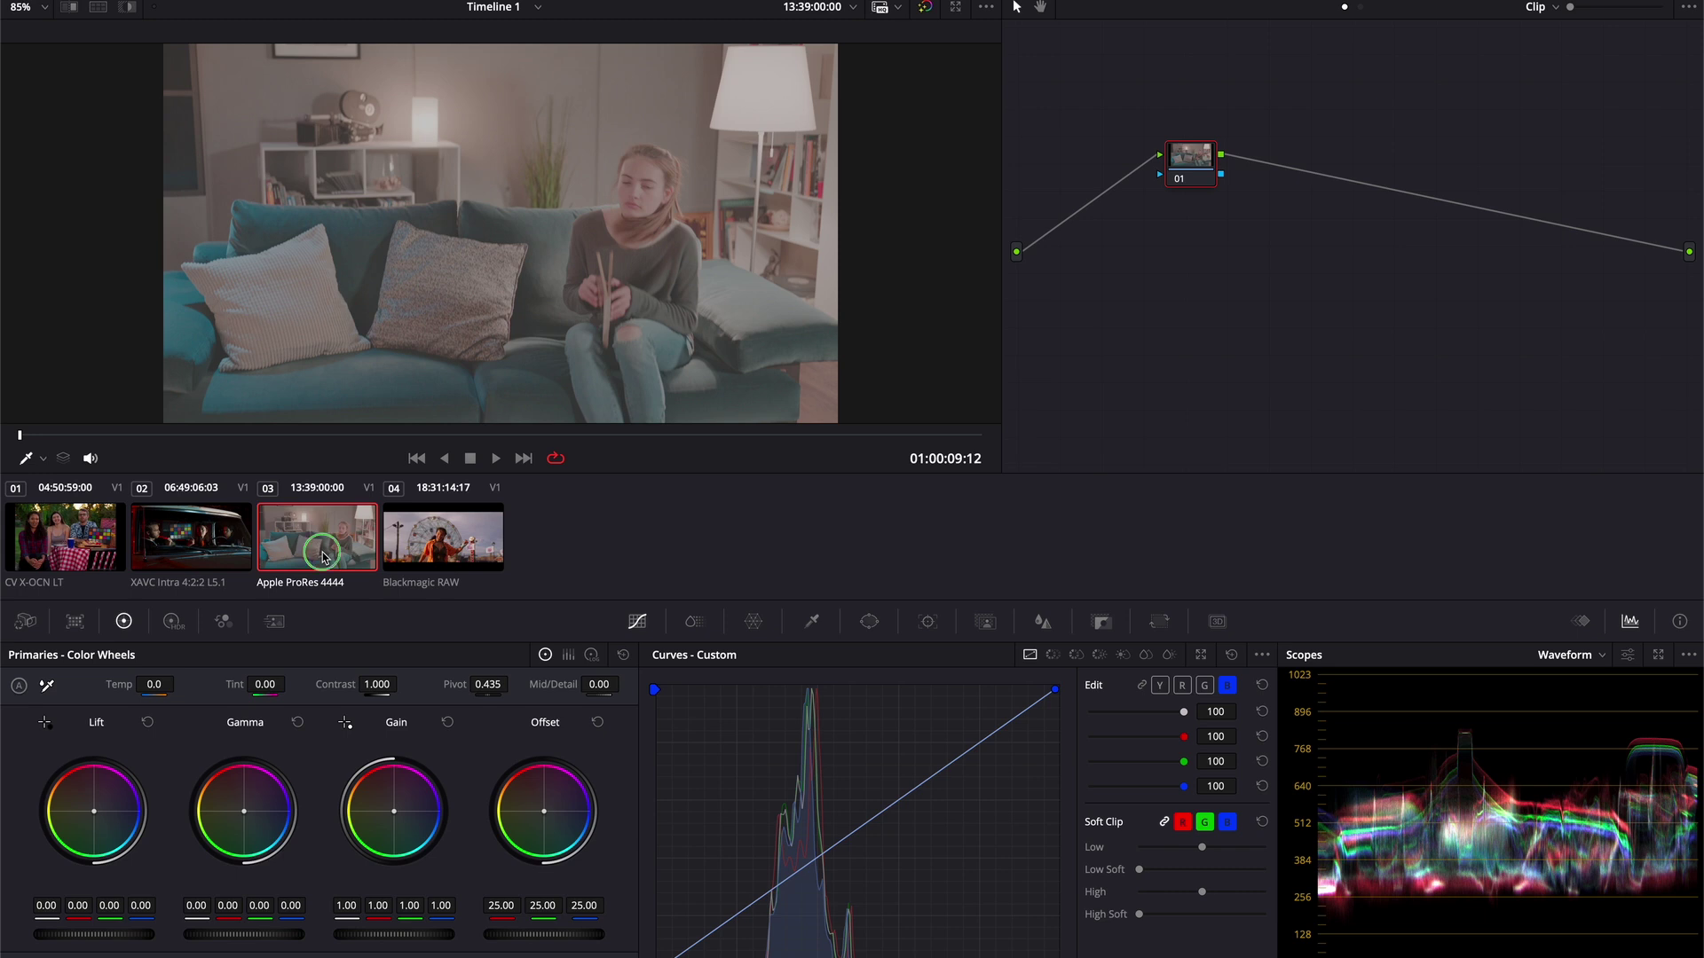
{"action": "right_click", "coordinate": [324, 557]}
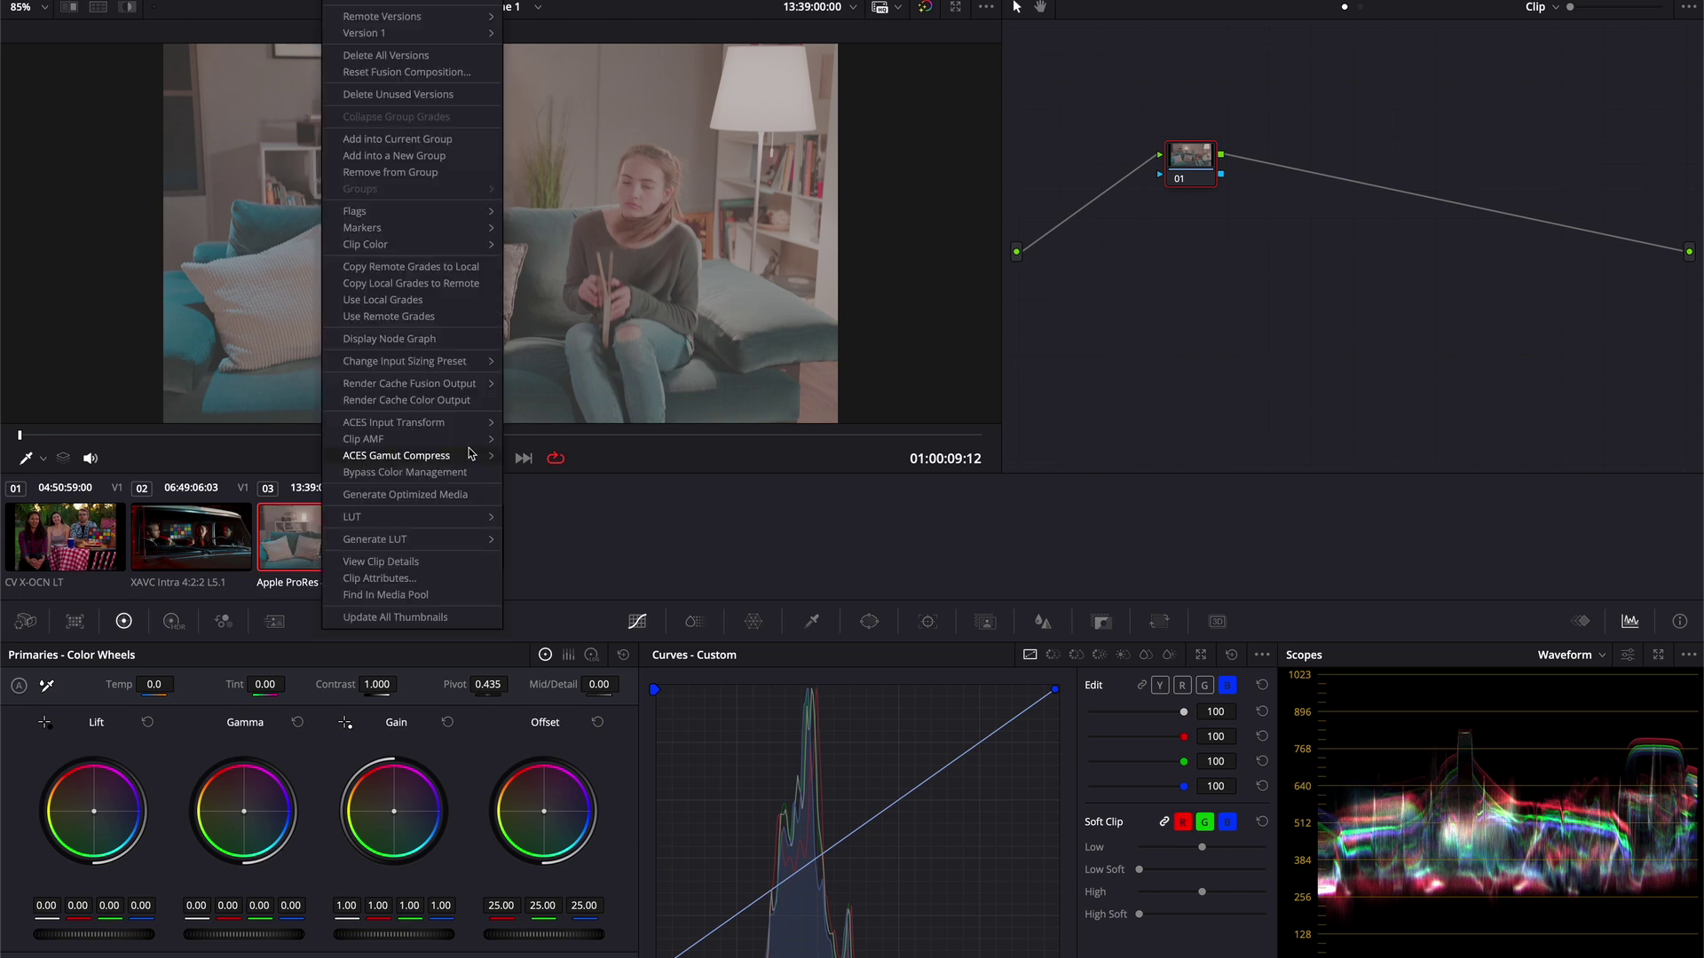
- Give the couch clip the ARRI > ARRI LogC3 ACES input transform
{"action": "mouse_move", "coordinate": [468, 432]}
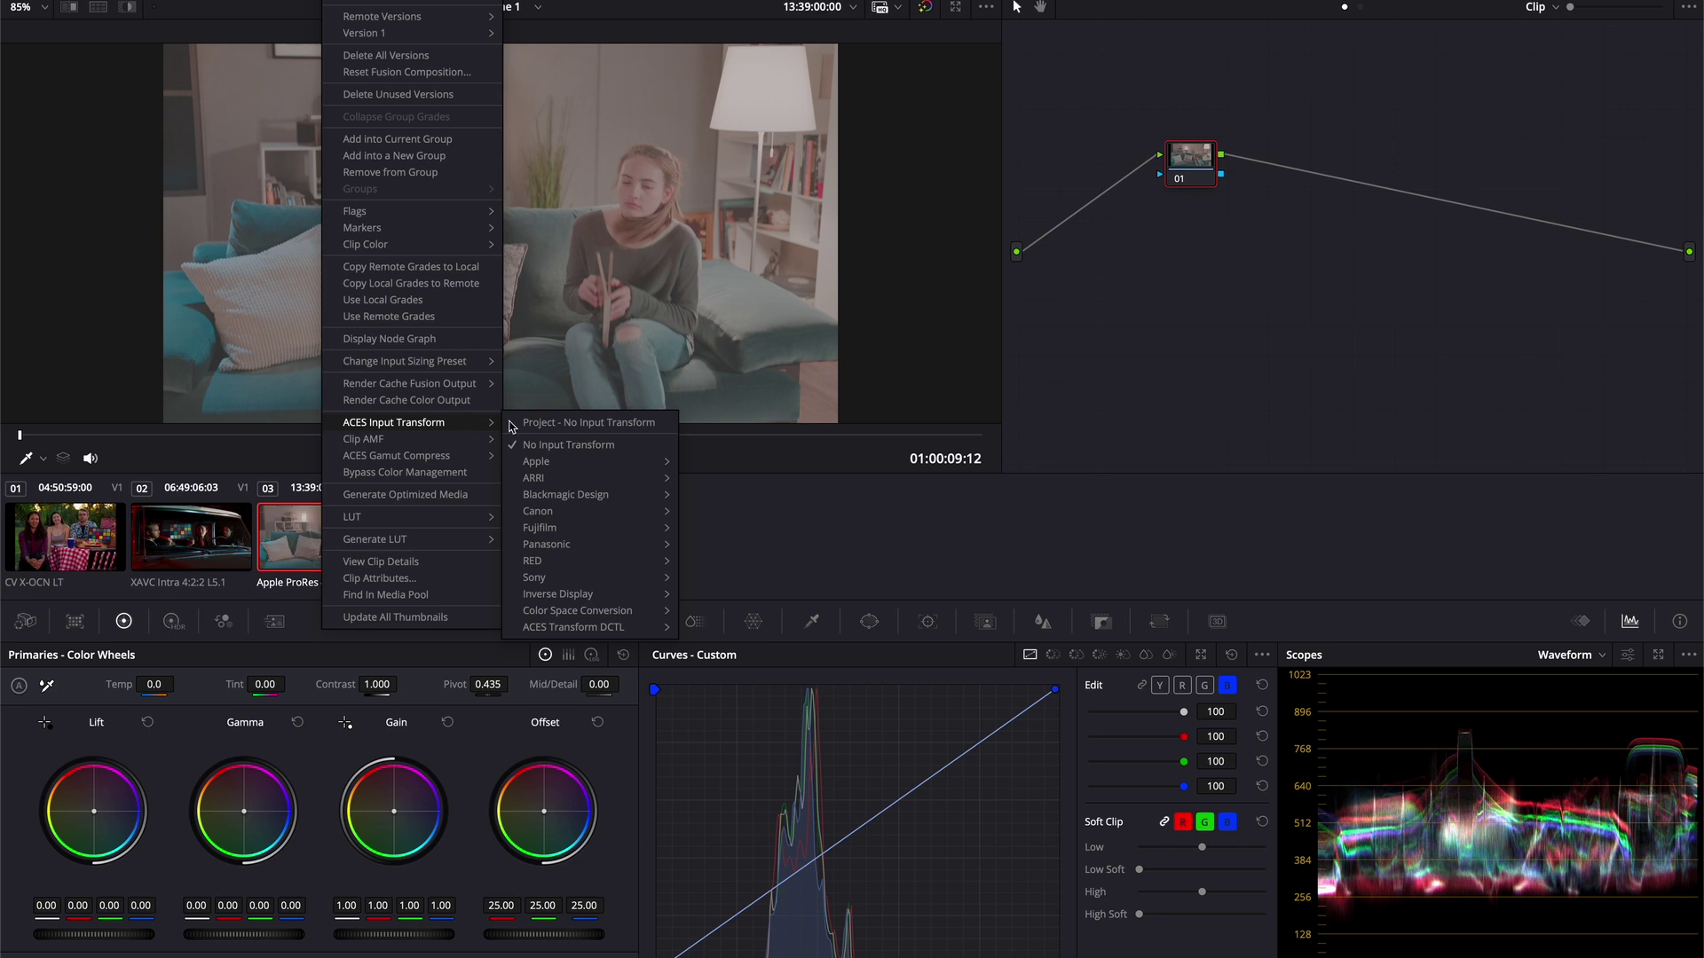
{"action": "mouse_move", "coordinate": [551, 482]}
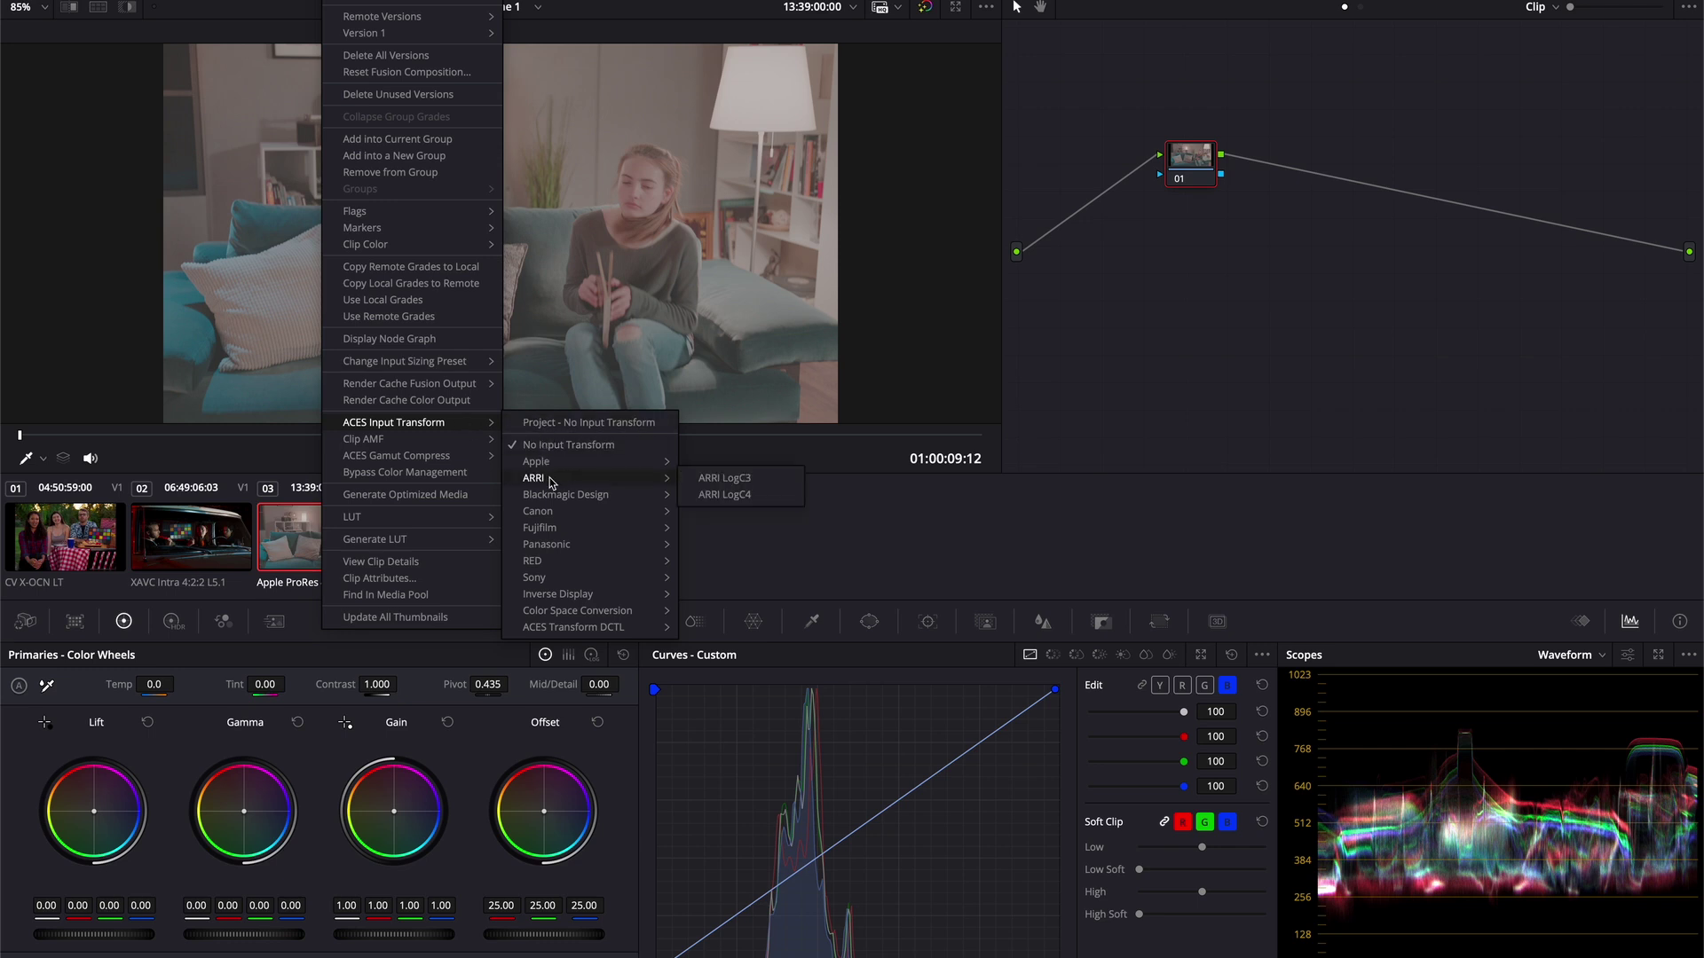
{"action": "left_click", "coordinate": [710, 484]}
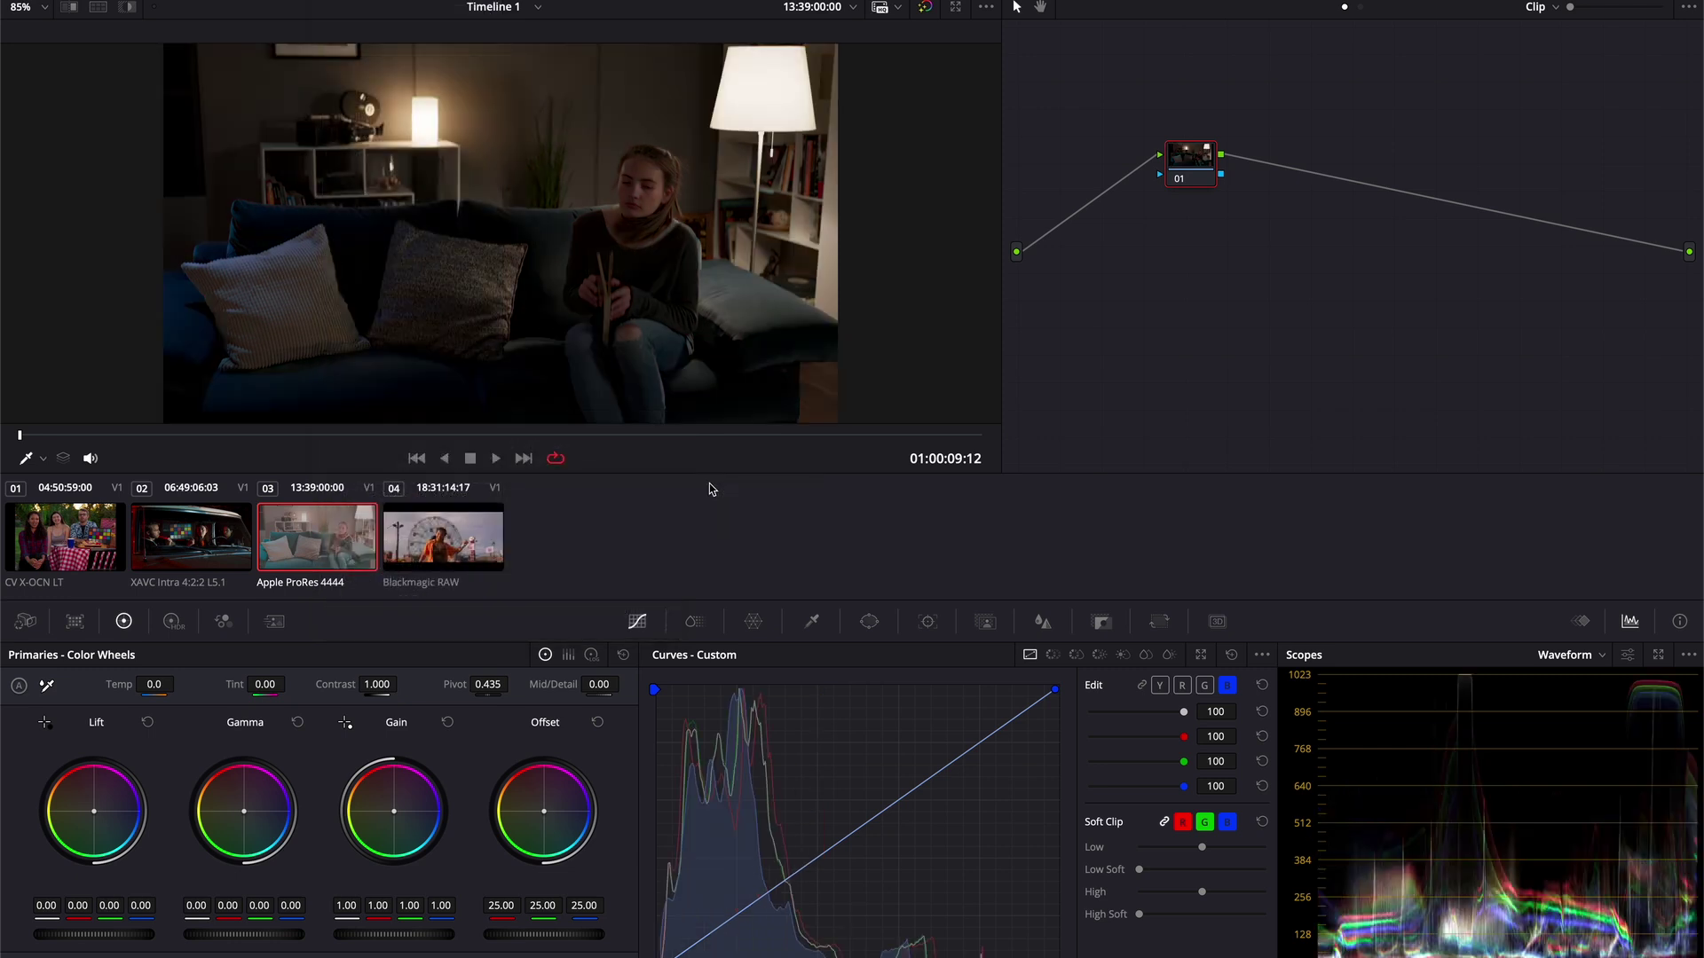
- Update all thumbnails to show the darker couch clip, then bring up the Ferris wheel clip's options
{"action": "right_click", "coordinate": [321, 532]}
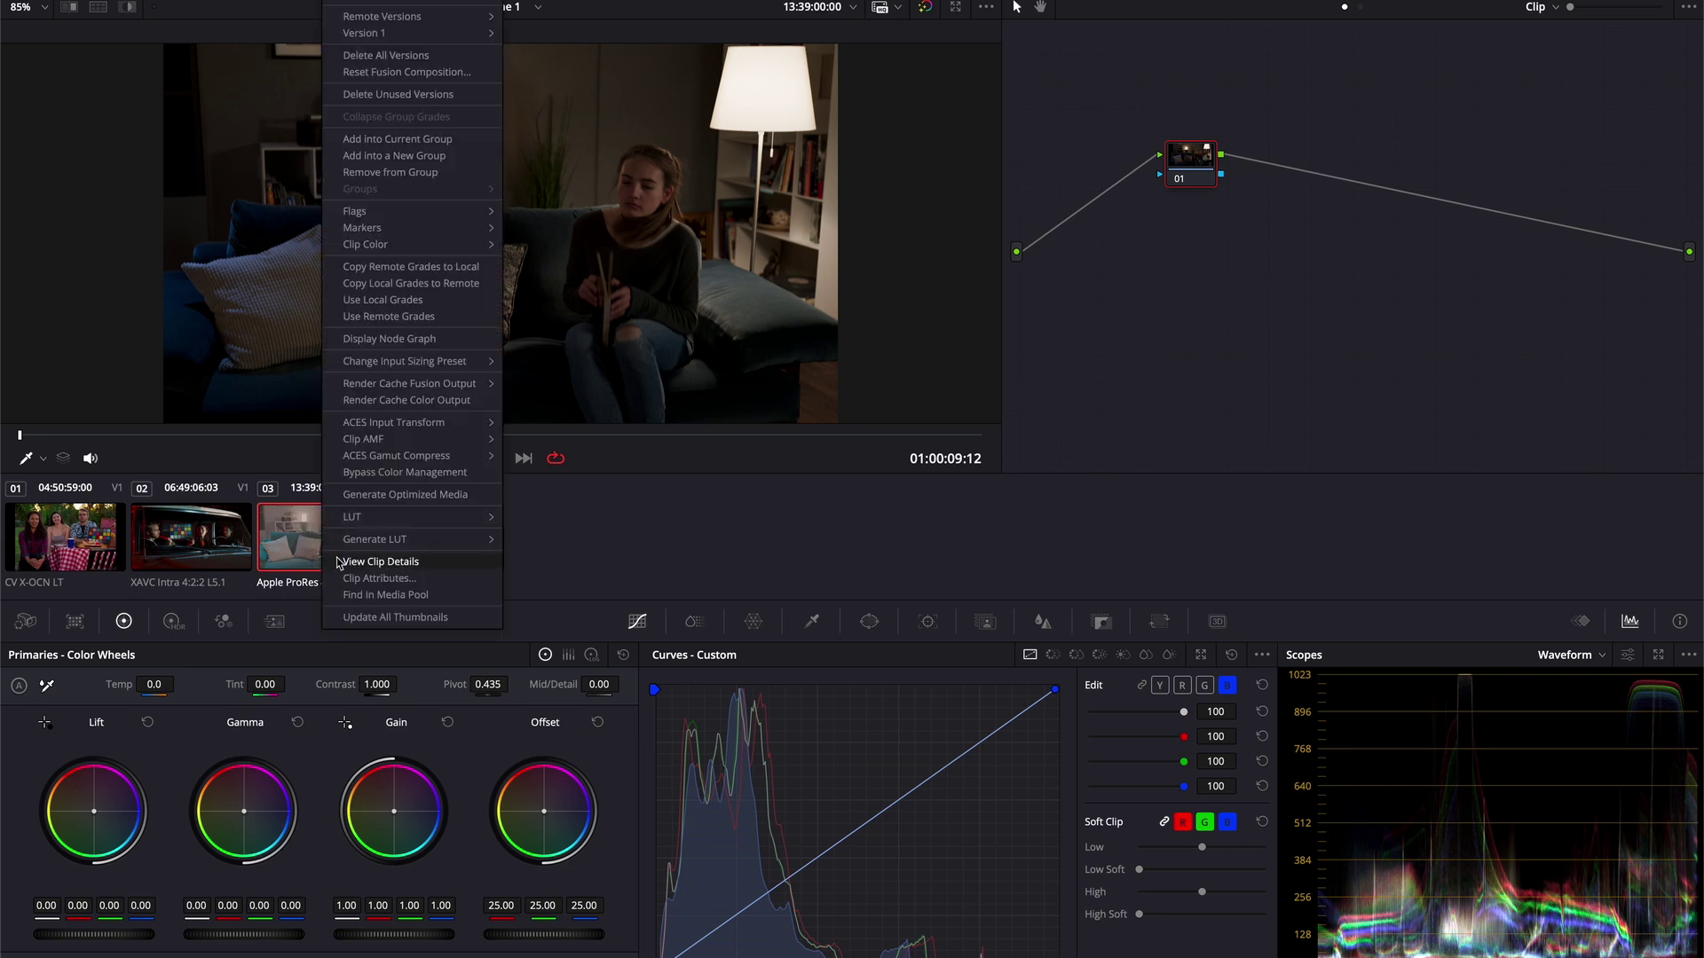
{"action": "left_click", "coordinate": [364, 617]}
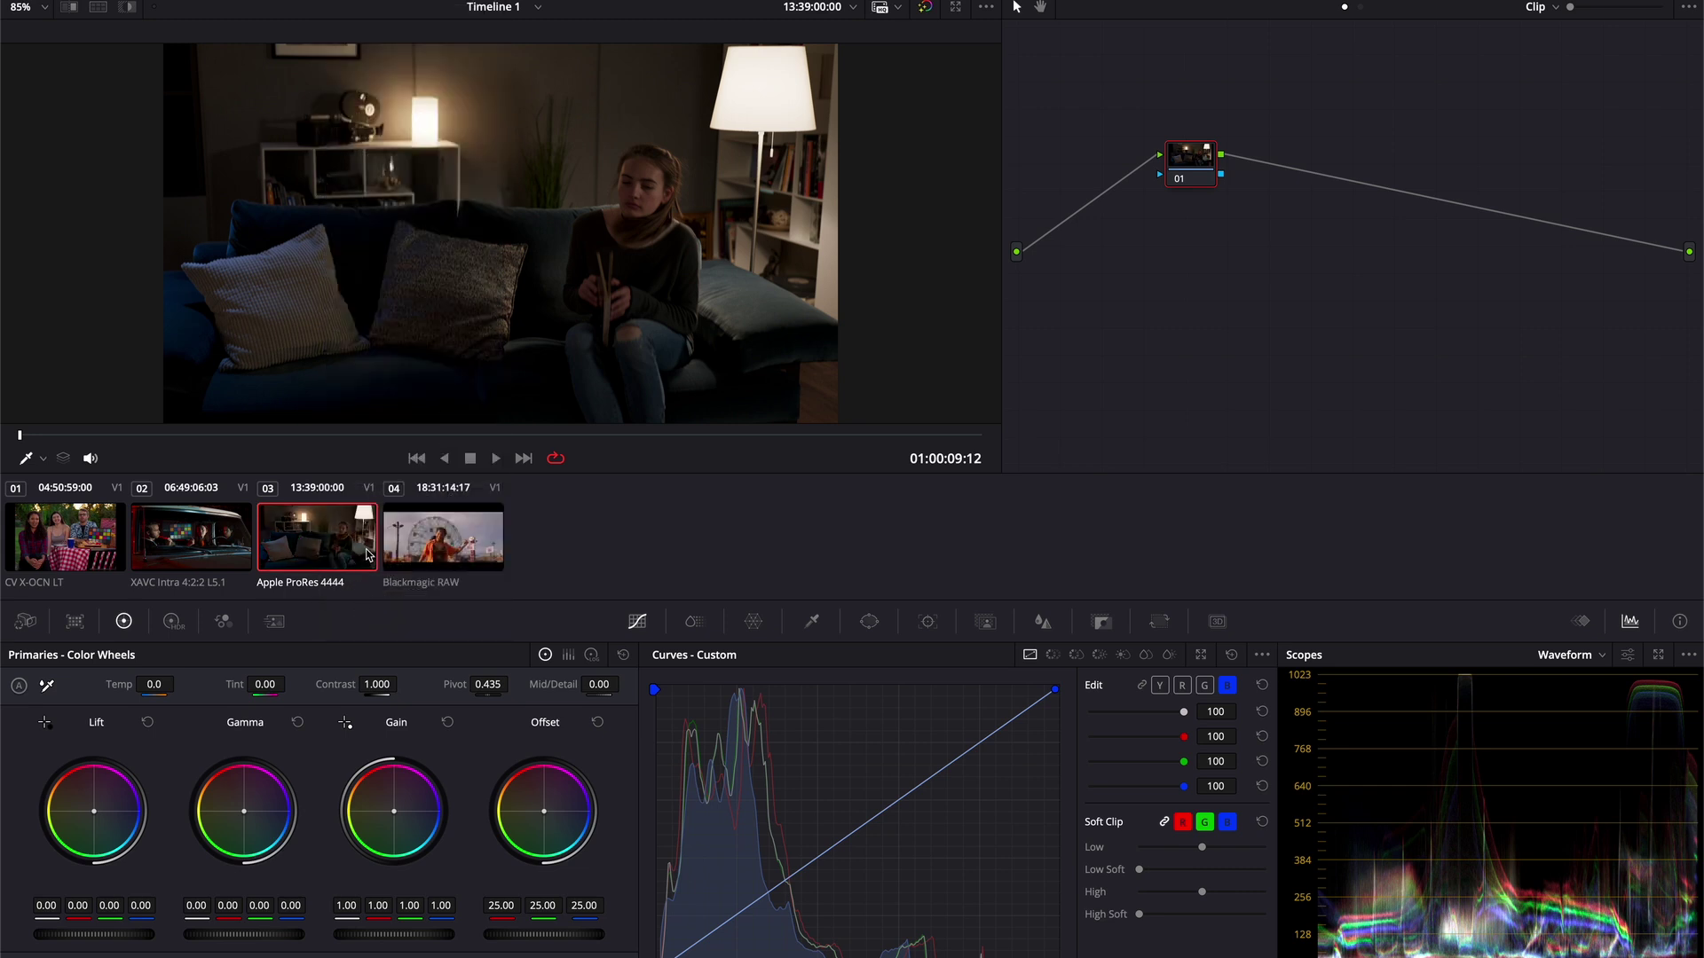
{"action": "right_click", "coordinate": [454, 540]}
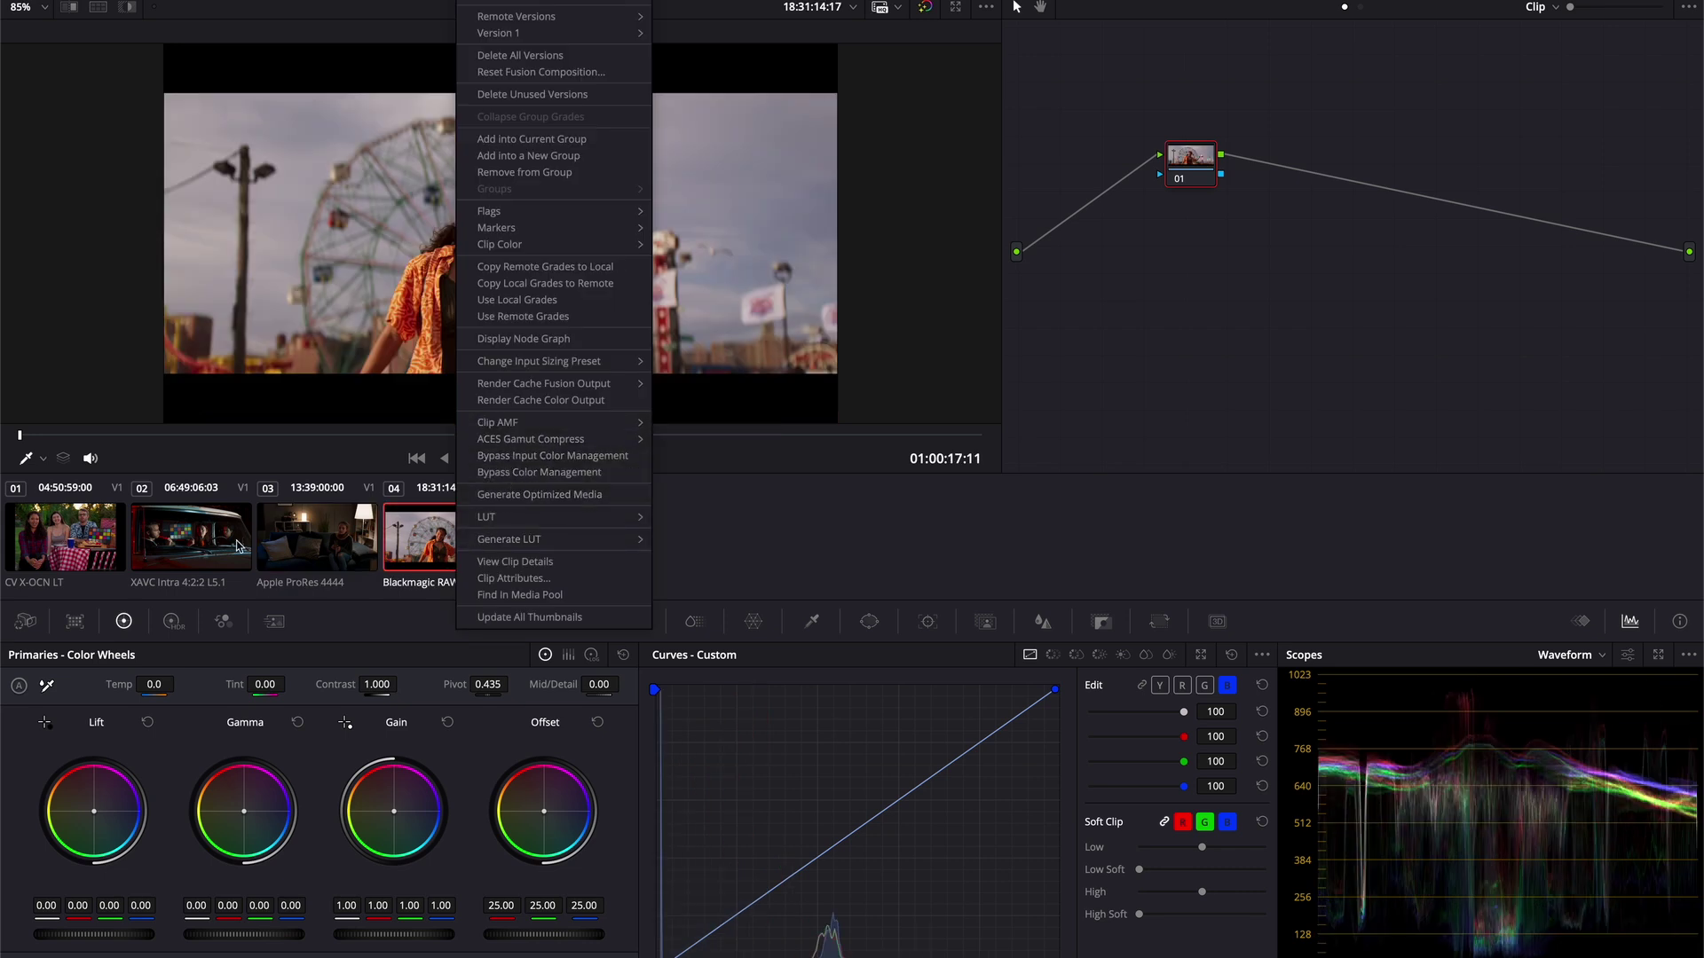
- Look over the car and picnic clips' options, then dismiss the menu
{"action": "left_click", "coordinate": [204, 544]}
{"action": "left_click", "coordinate": [204, 543]}
{"action": "right_click", "coordinate": [204, 543]}
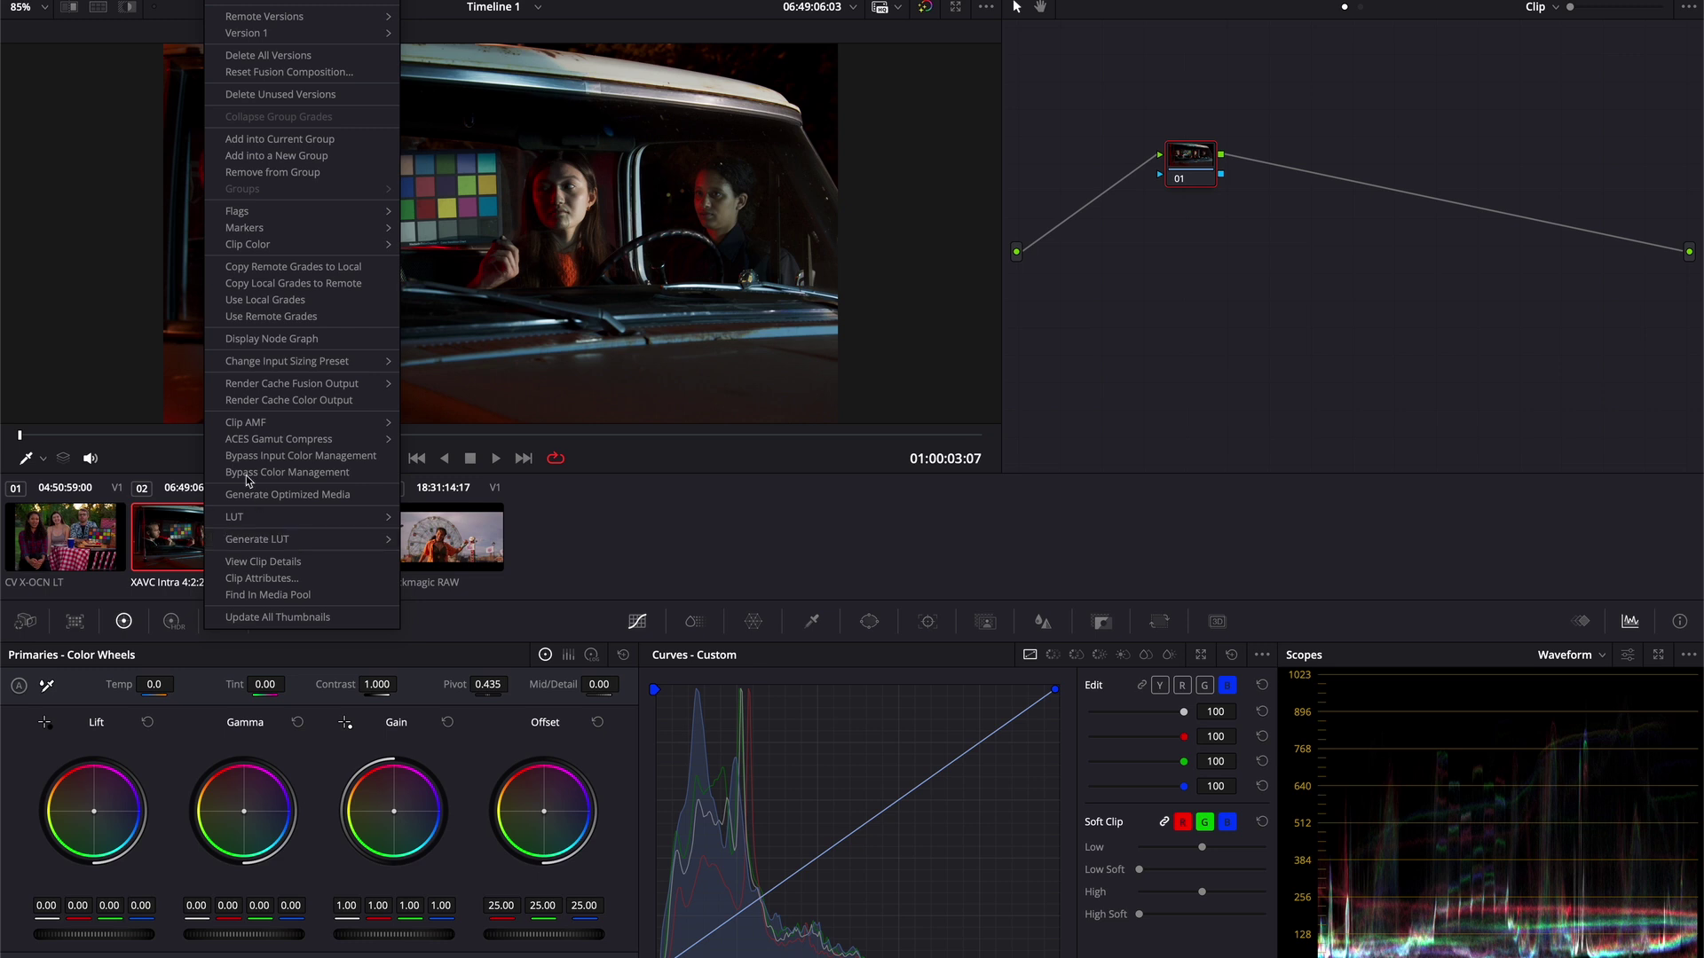
{"action": "left_click", "coordinate": [80, 541]}
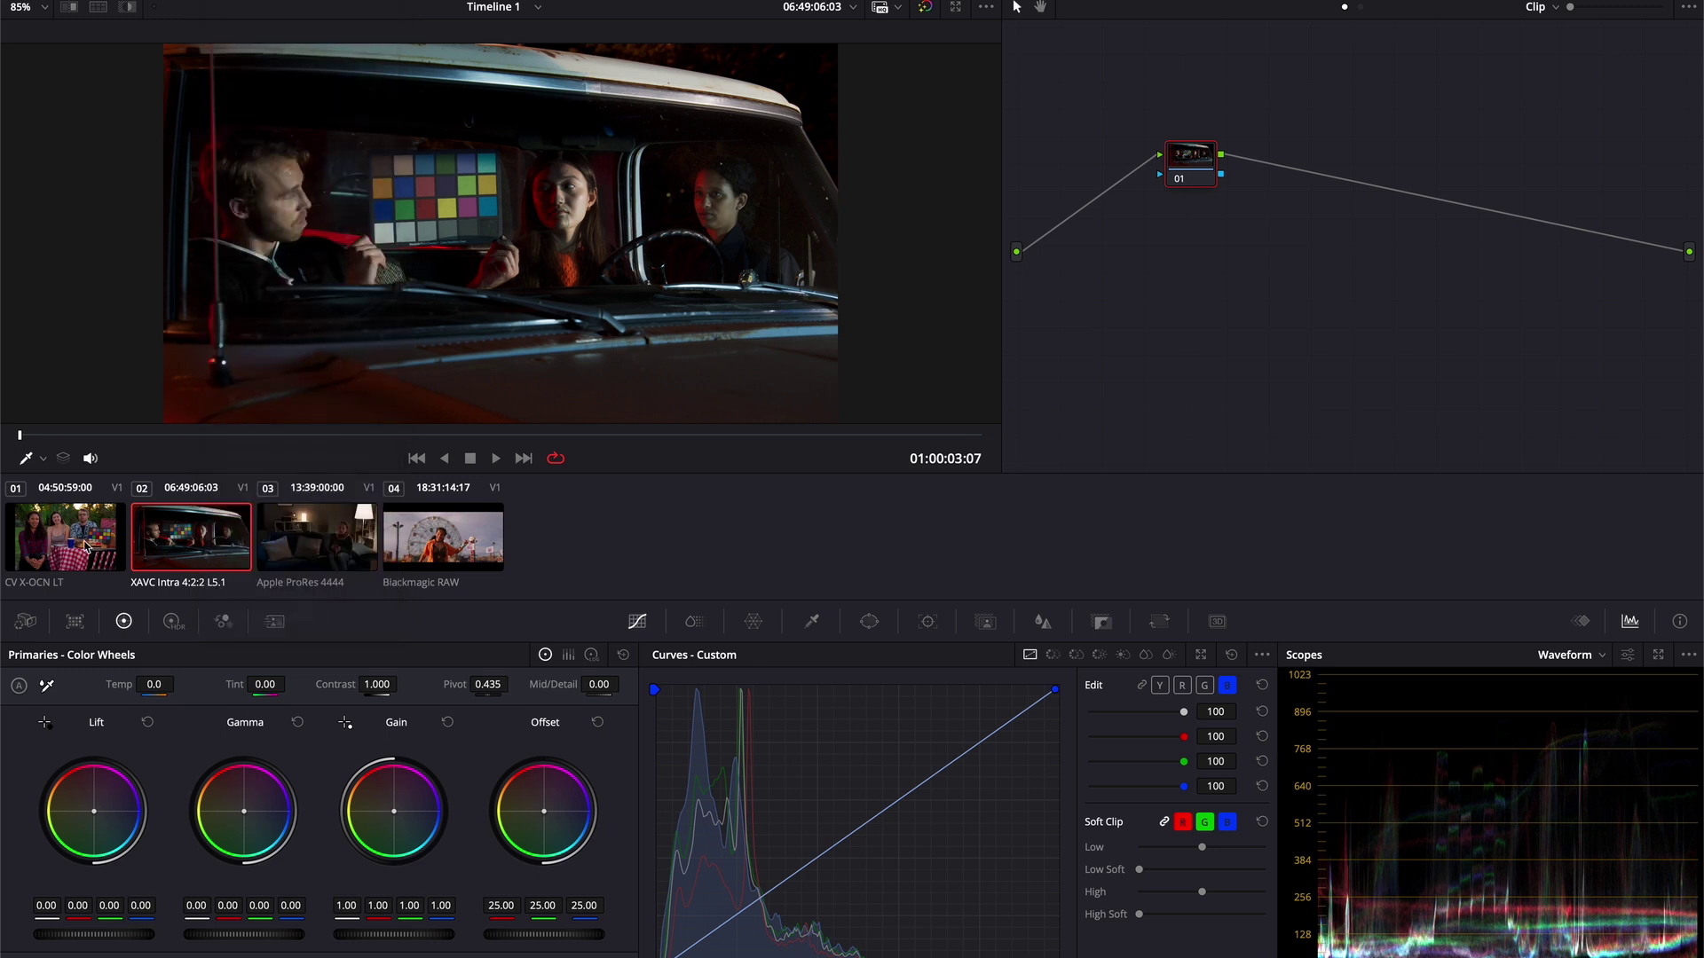
{"action": "left_click", "coordinate": [80, 542]}
{"action": "right_click", "coordinate": [80, 538]}
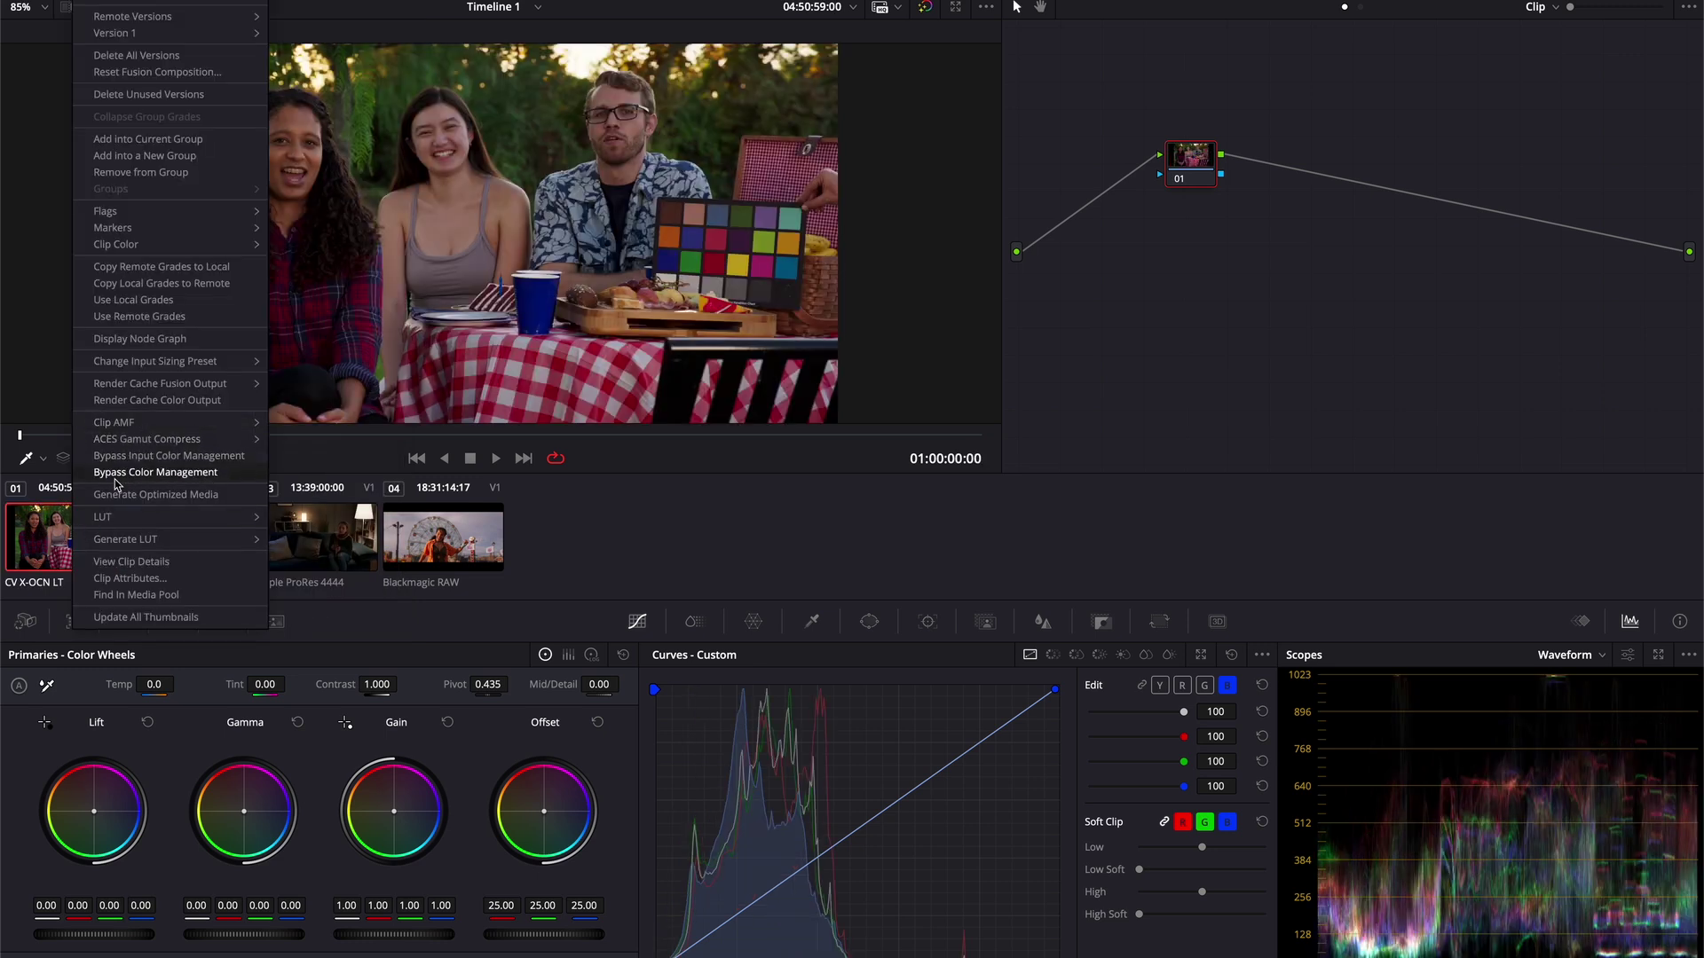
{"action": "left_click", "coordinate": [353, 538]}
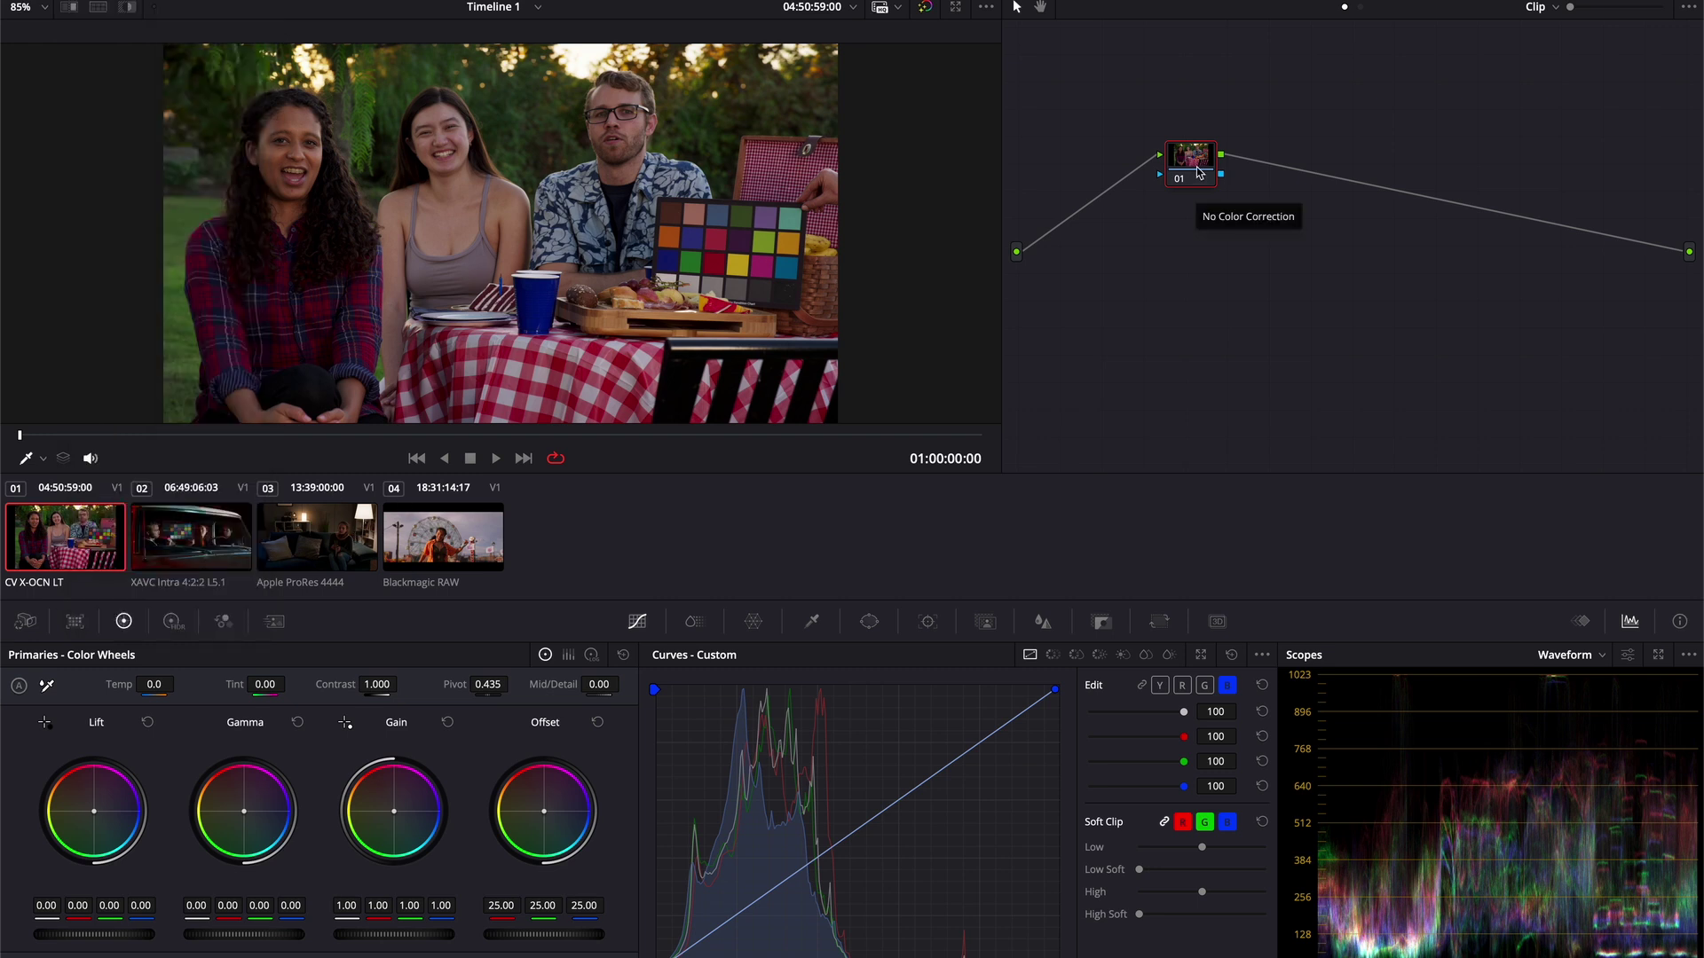
- Undo the trial gain 1.06 grade and 'In ACEScct' label, then show the timeline node graph
{"action": "left_click_drag", "start_coordinate": [381, 939], "coordinate": [439, 939]}
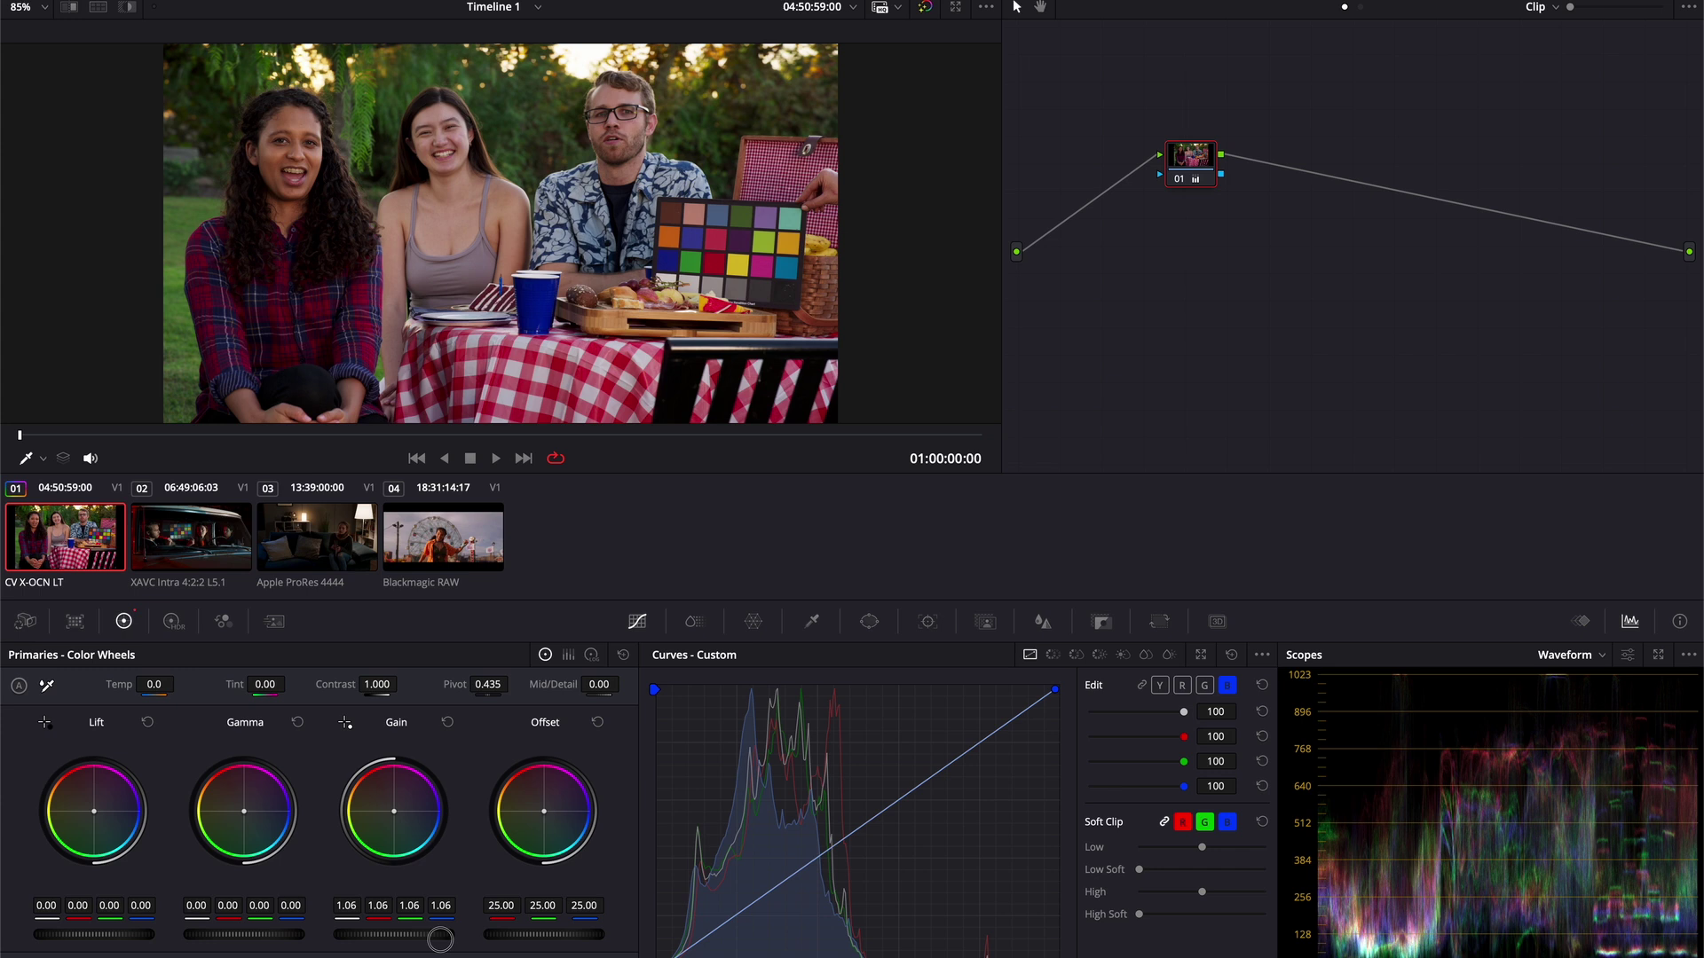
{"action": "left_click_drag", "start_coordinate": [293, 939], "coordinate": [292, 939]}
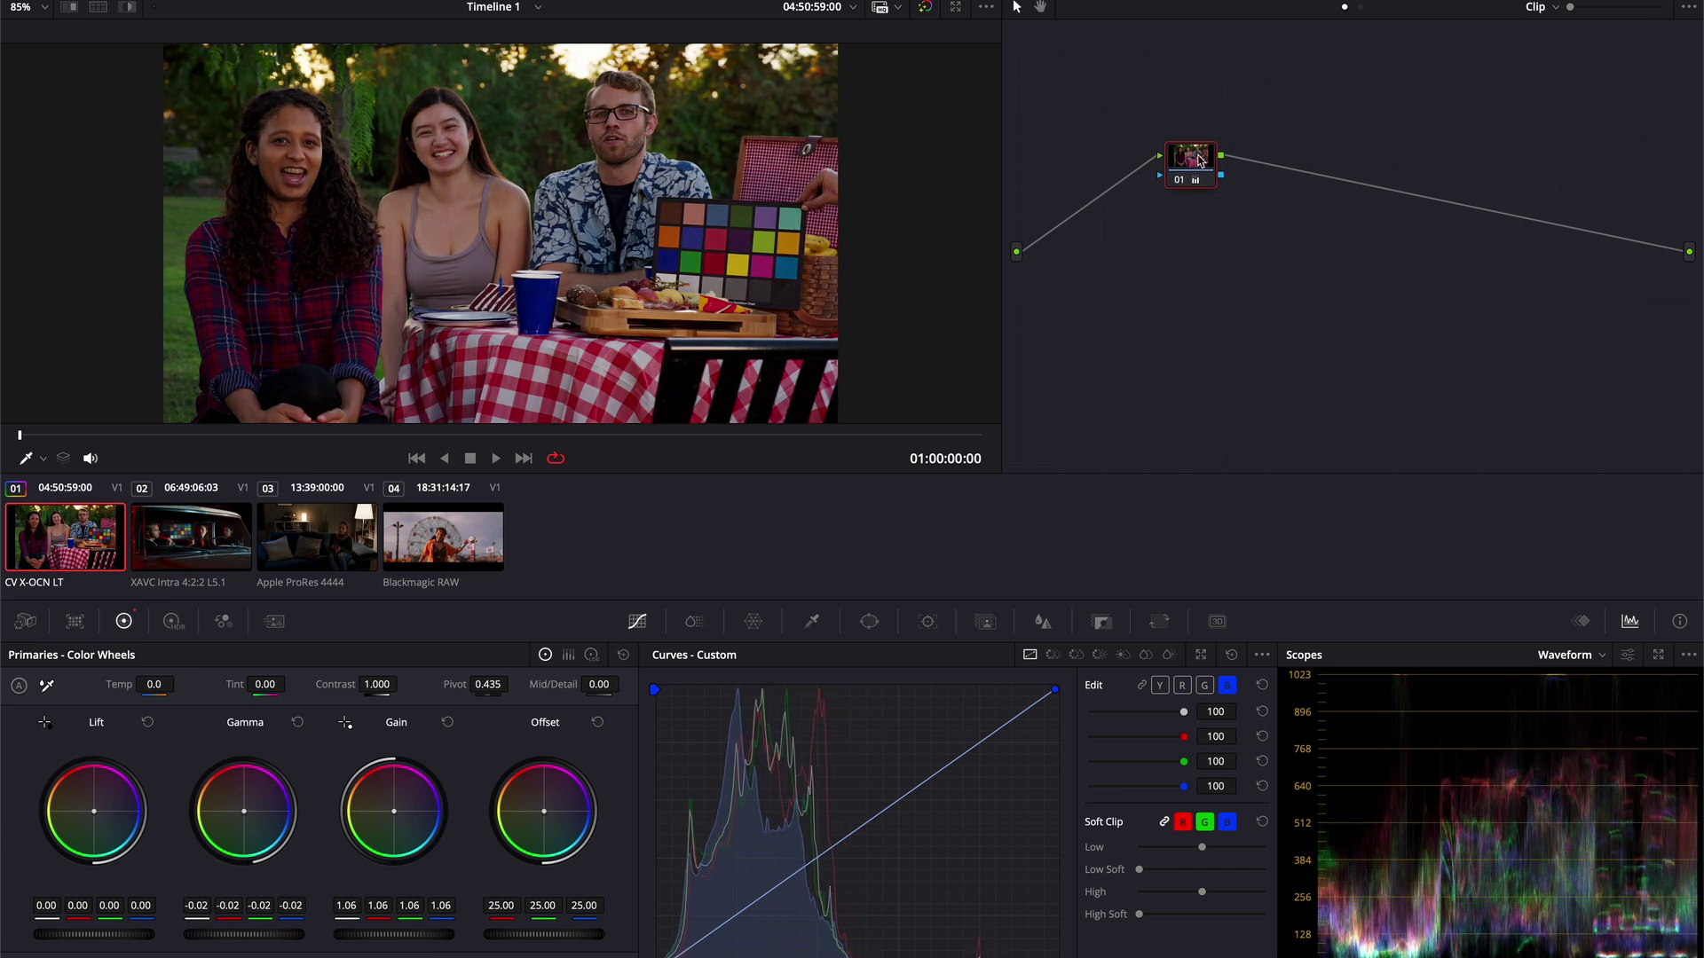
{"action": "type", "text": "In ACEScct"}
{"action": "key", "text": "ctrl+z"}
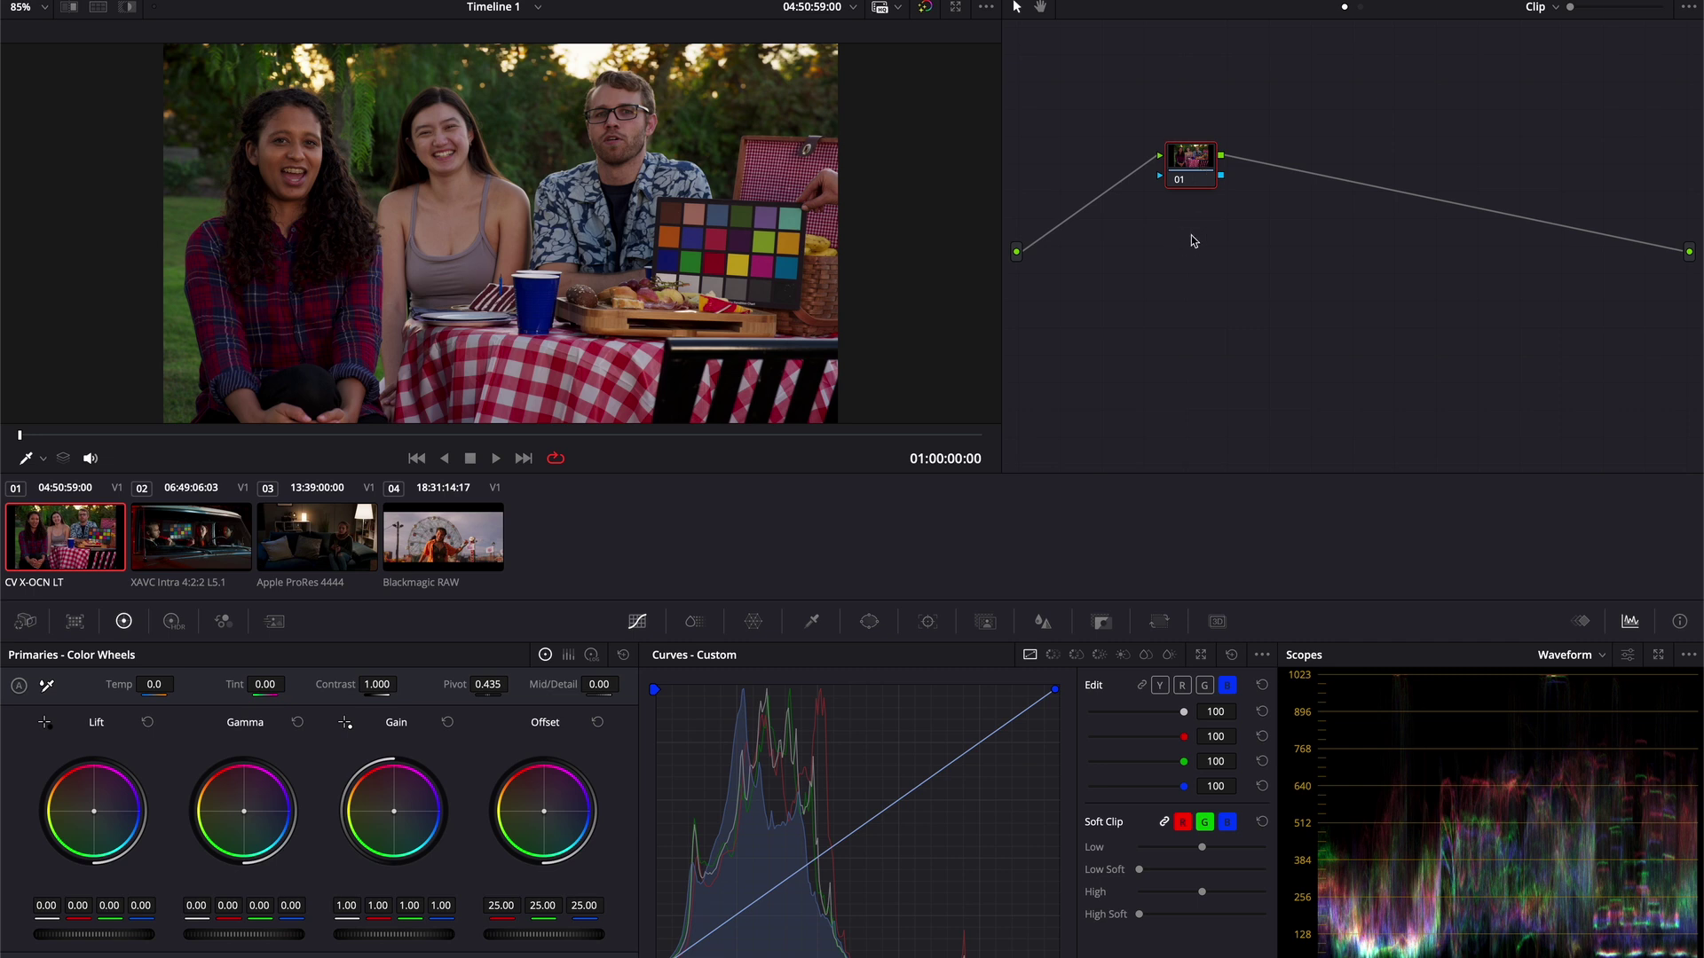
{"action": "left_click", "coordinate": [1362, 8]}
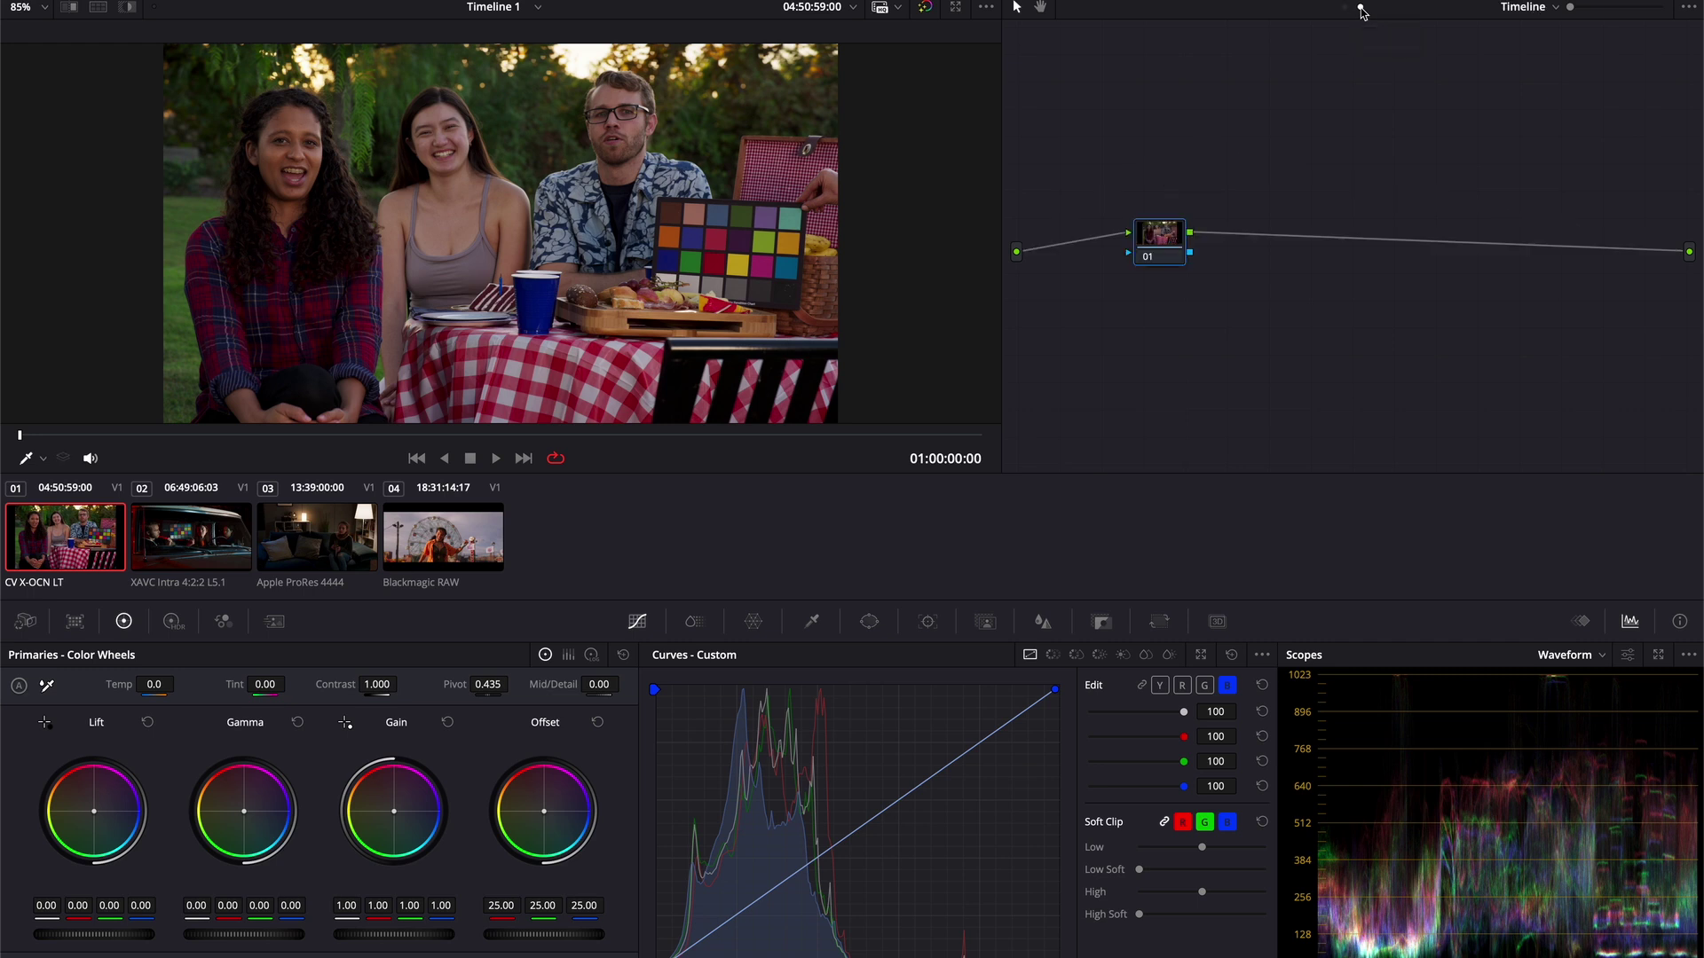
- Search OpenFX for 'looks', drop Looks onto timeline node 01, and launch its look editor
{"action": "left_click", "coordinate": [1660, 2]}
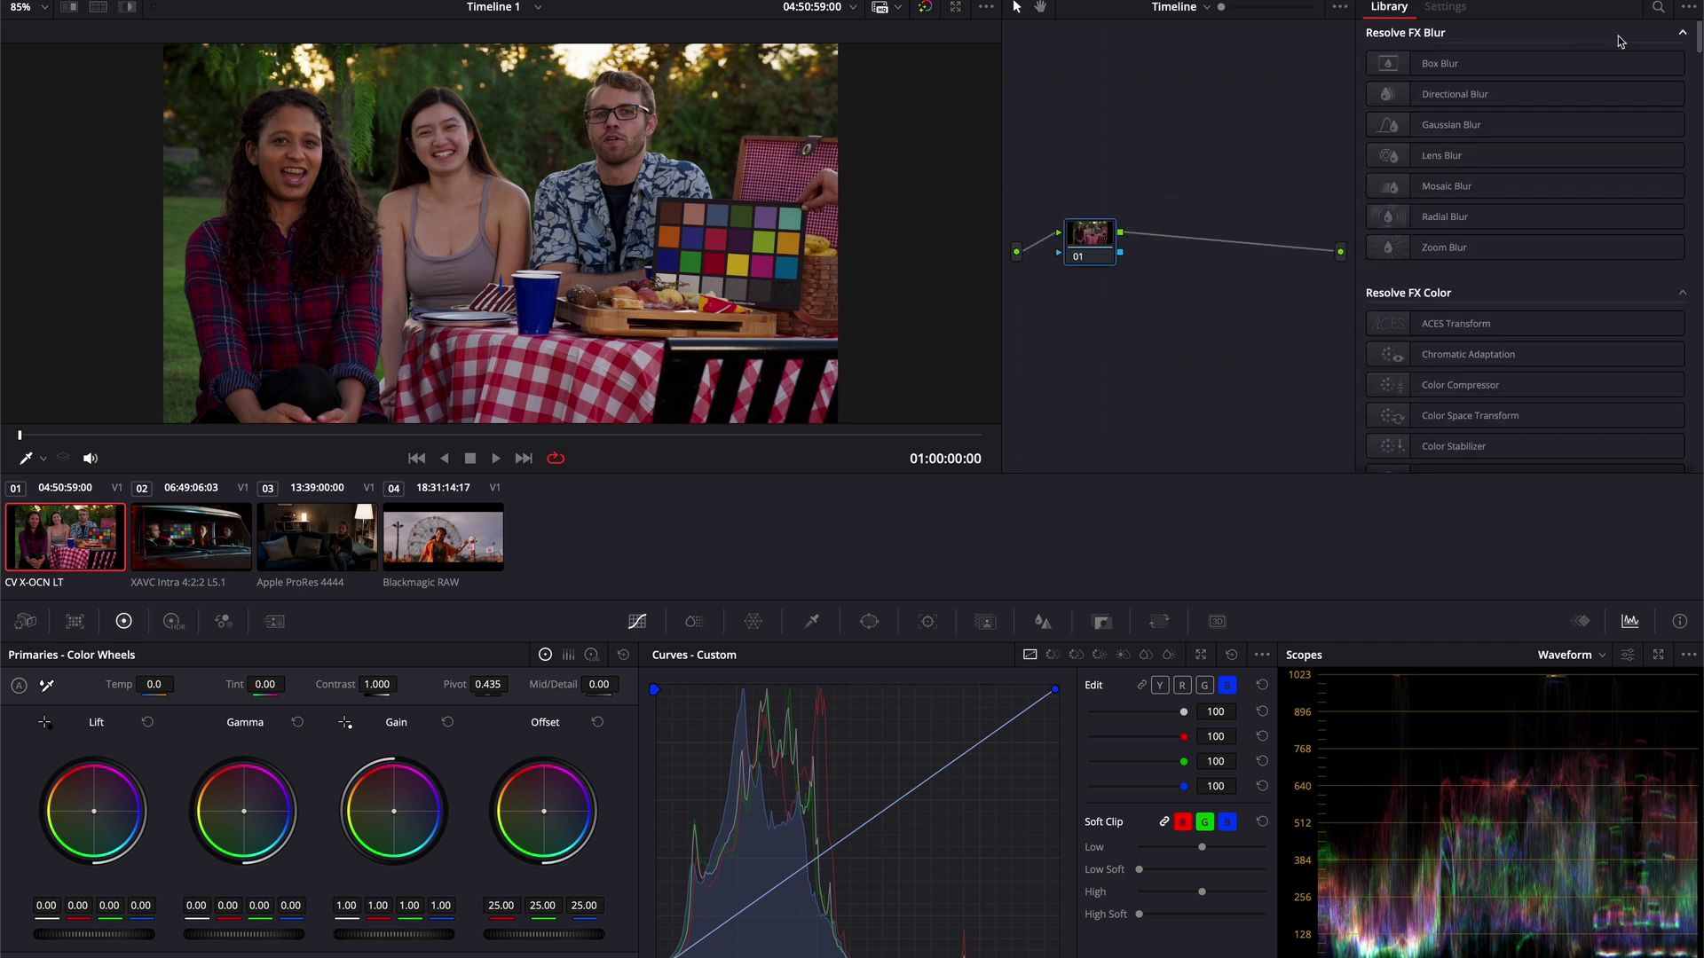
{"action": "left_click", "coordinate": [1662, 9]}
{"action": "type", "text": "looks"}
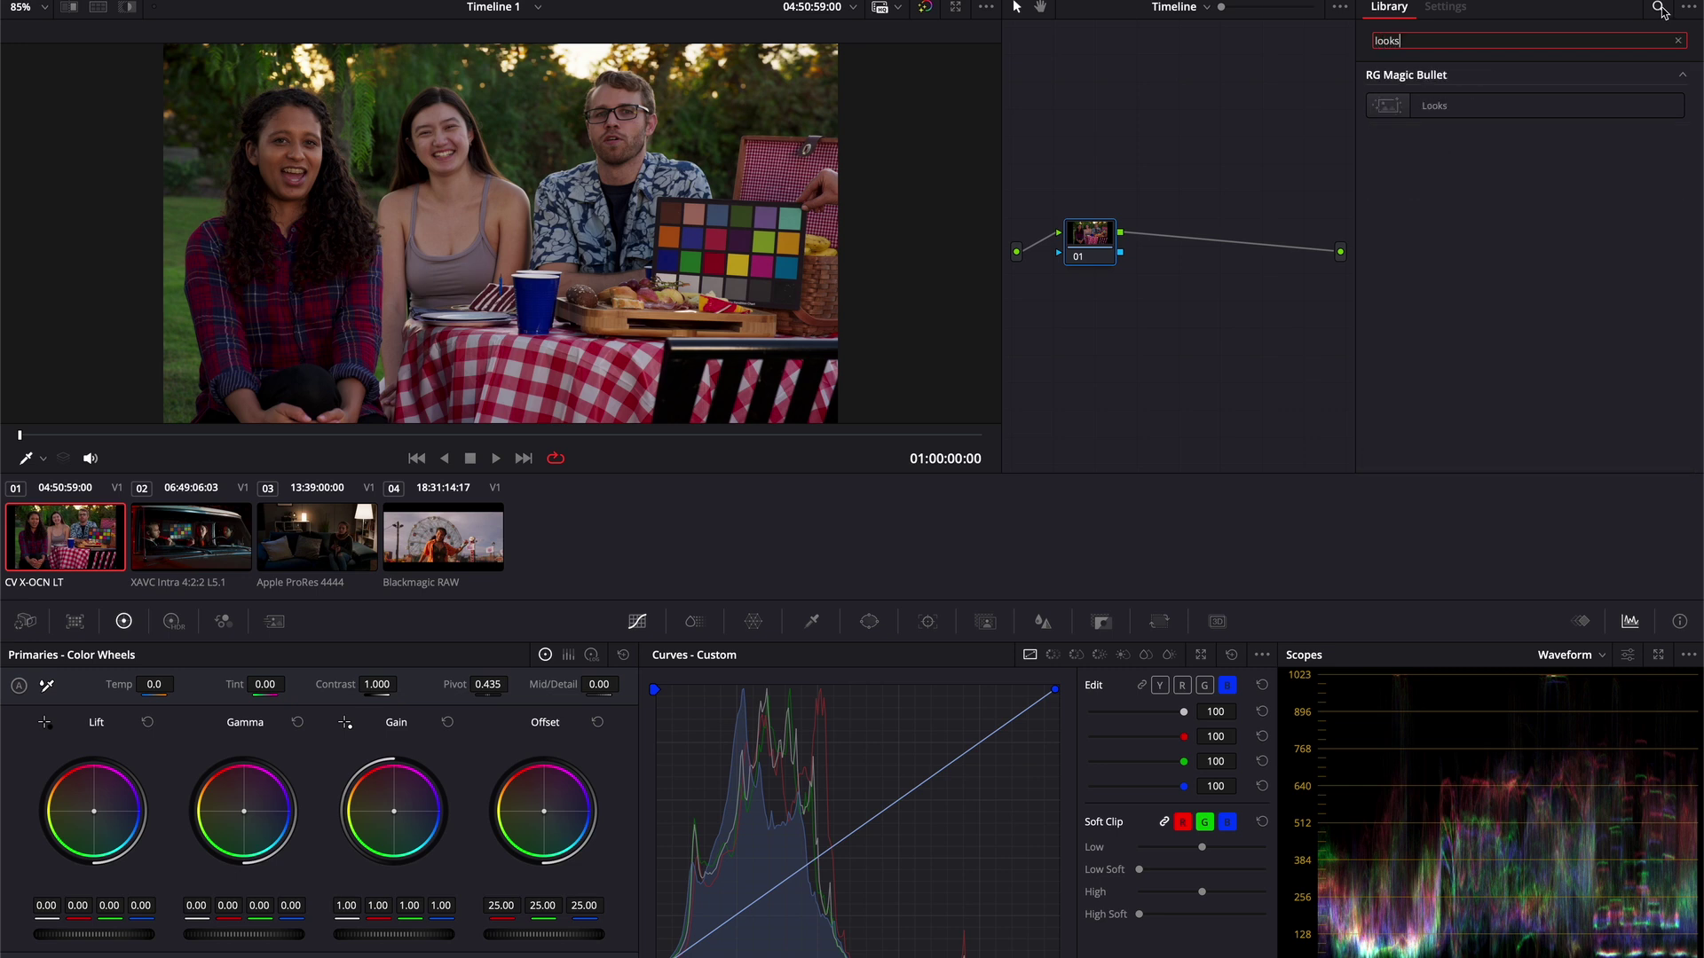
{"action": "left_click_drag", "start_coordinate": [1553, 105], "coordinate": [1086, 256]}
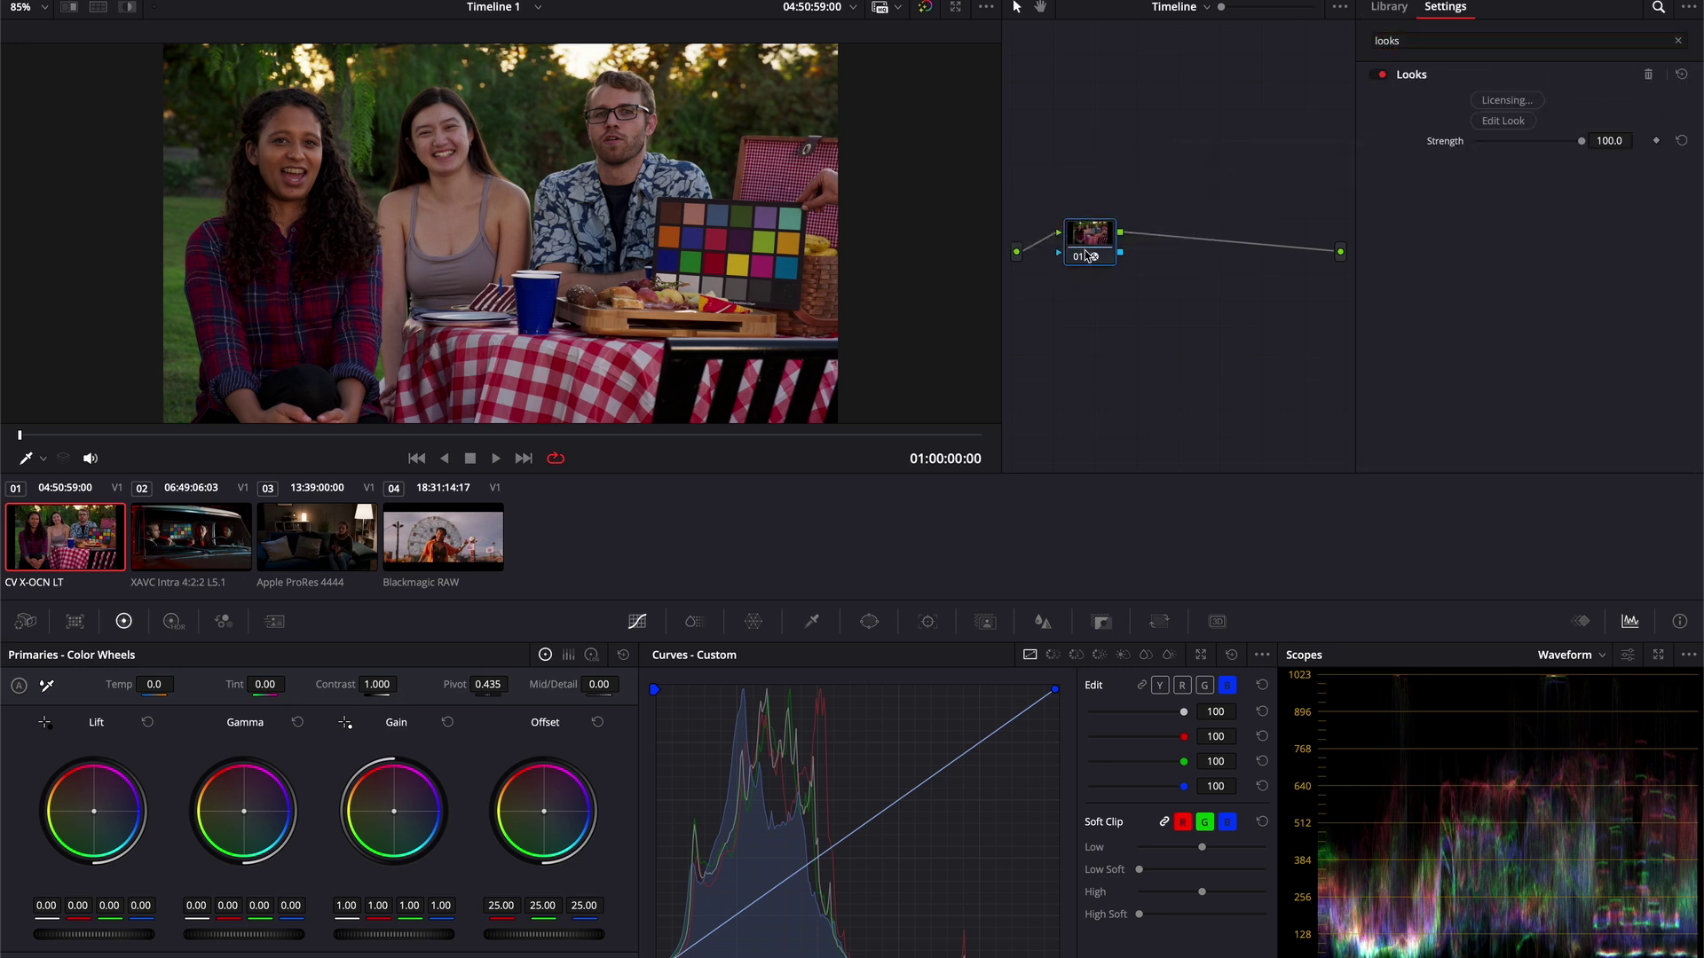
{"action": "left_click", "coordinate": [1502, 125]}
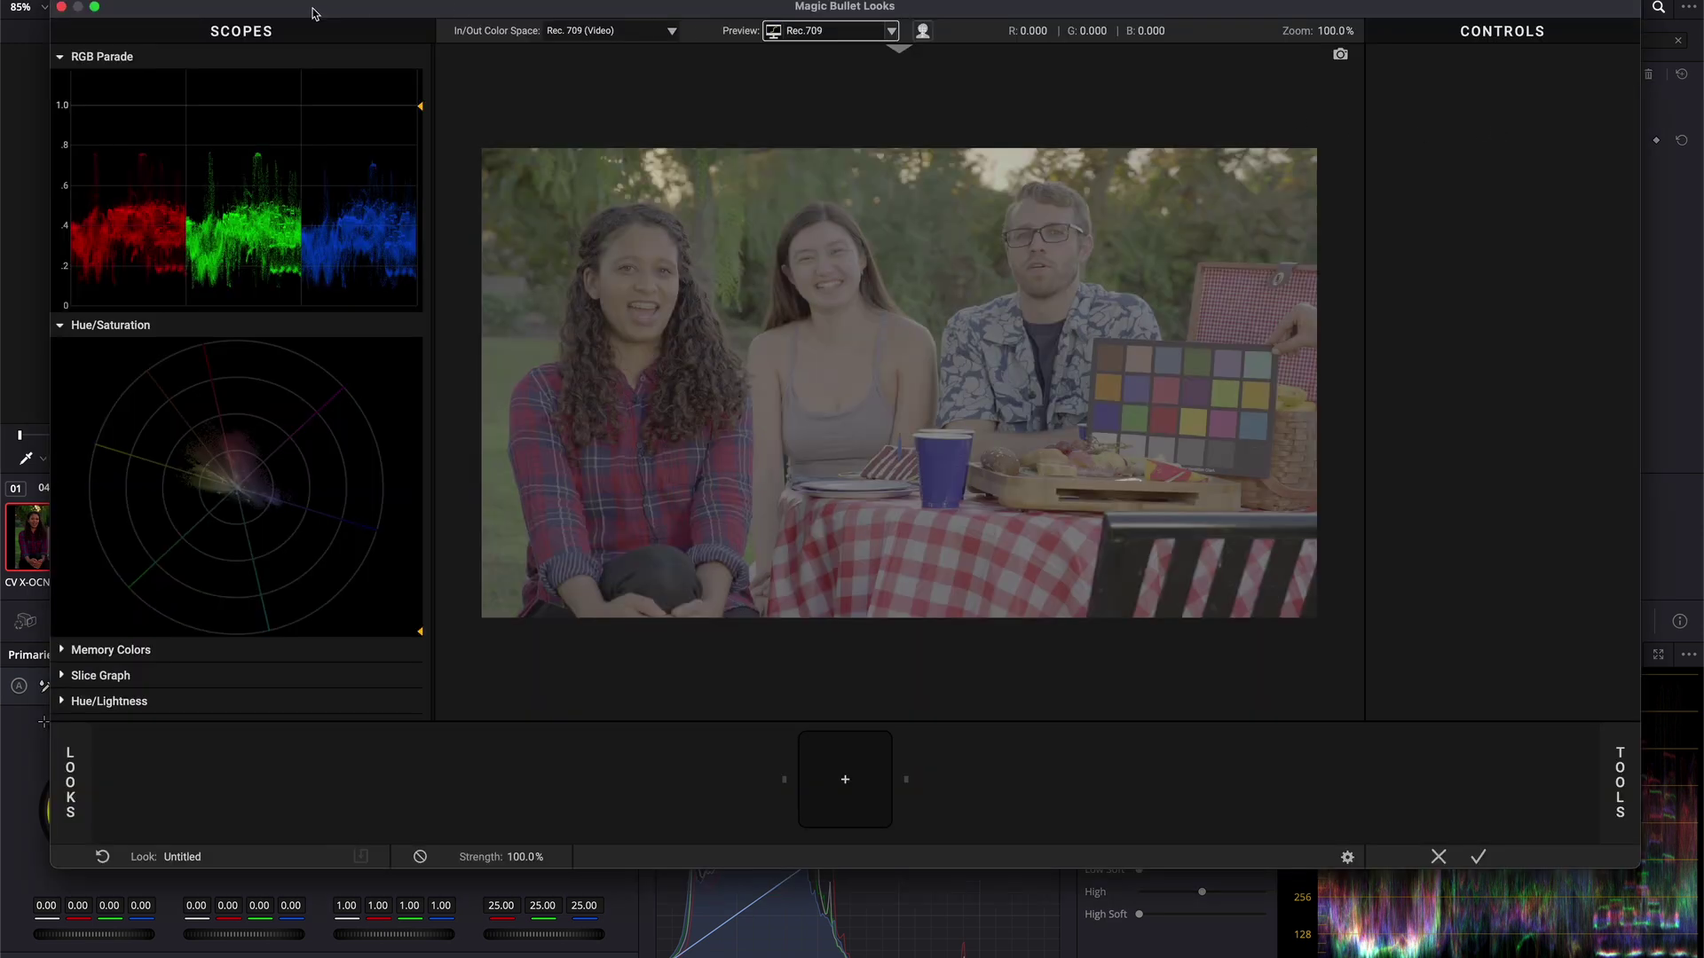
- Hide the scopes, set the color space to ACEScct, then Custom with a separate Rec.709 output
{"action": "left_click", "coordinate": [245, 36]}
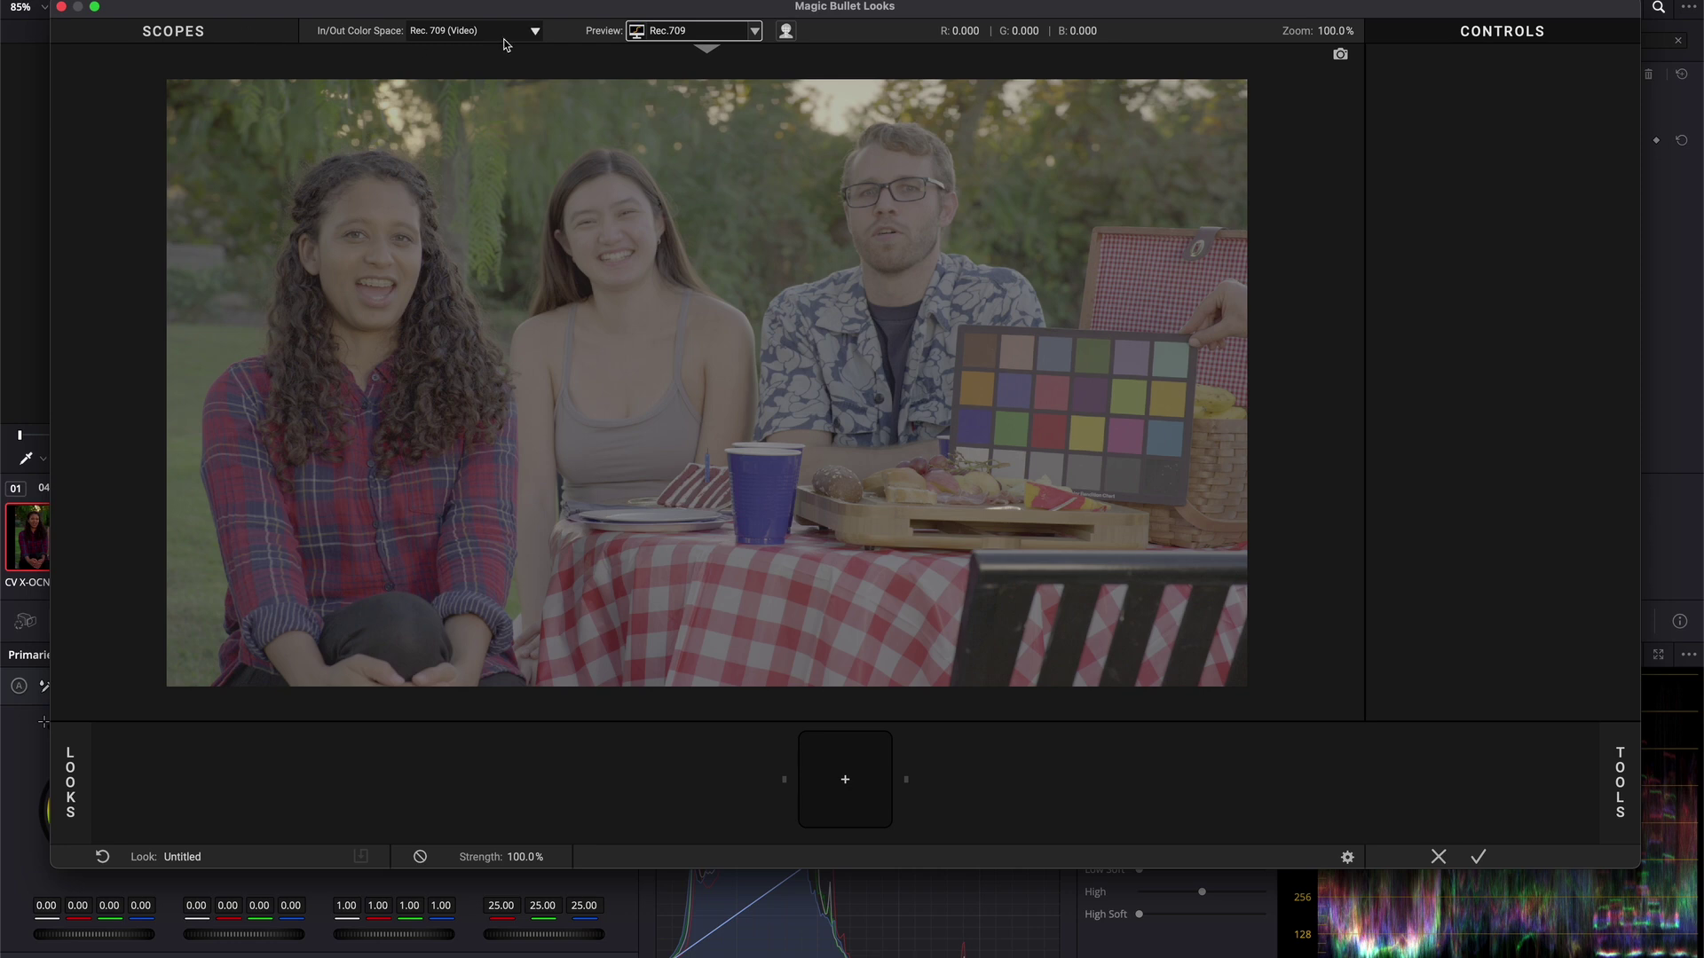
{"action": "left_click", "coordinate": [535, 32]}
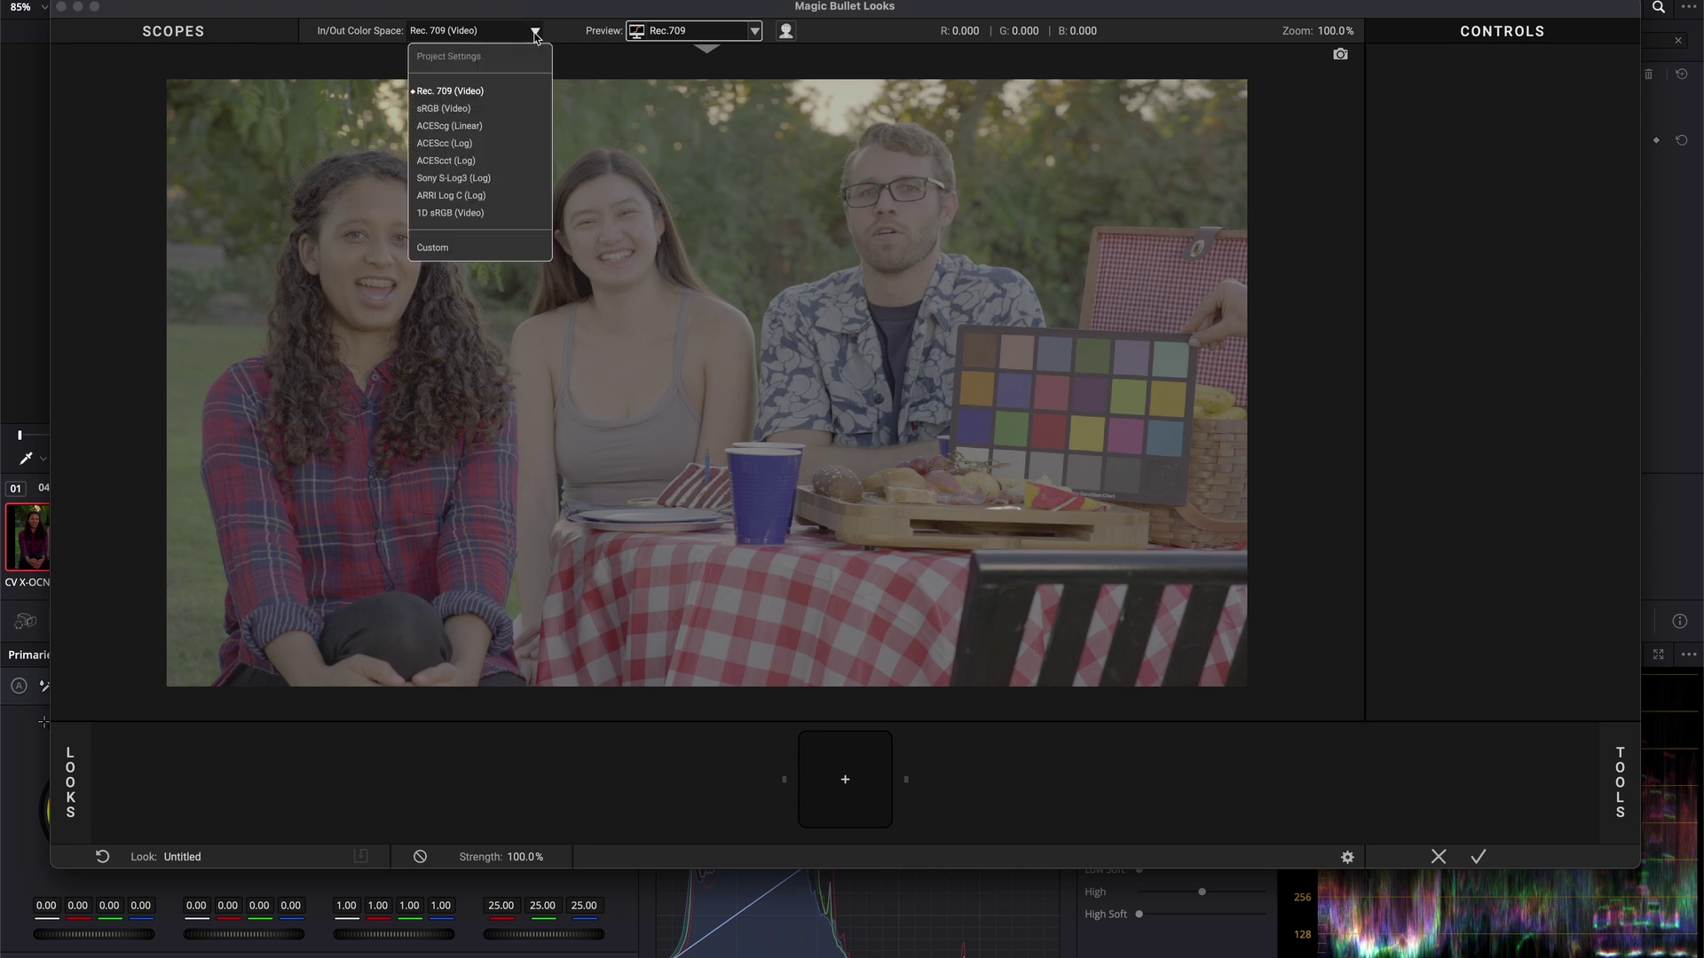
{"action": "left_click", "coordinate": [446, 162]}
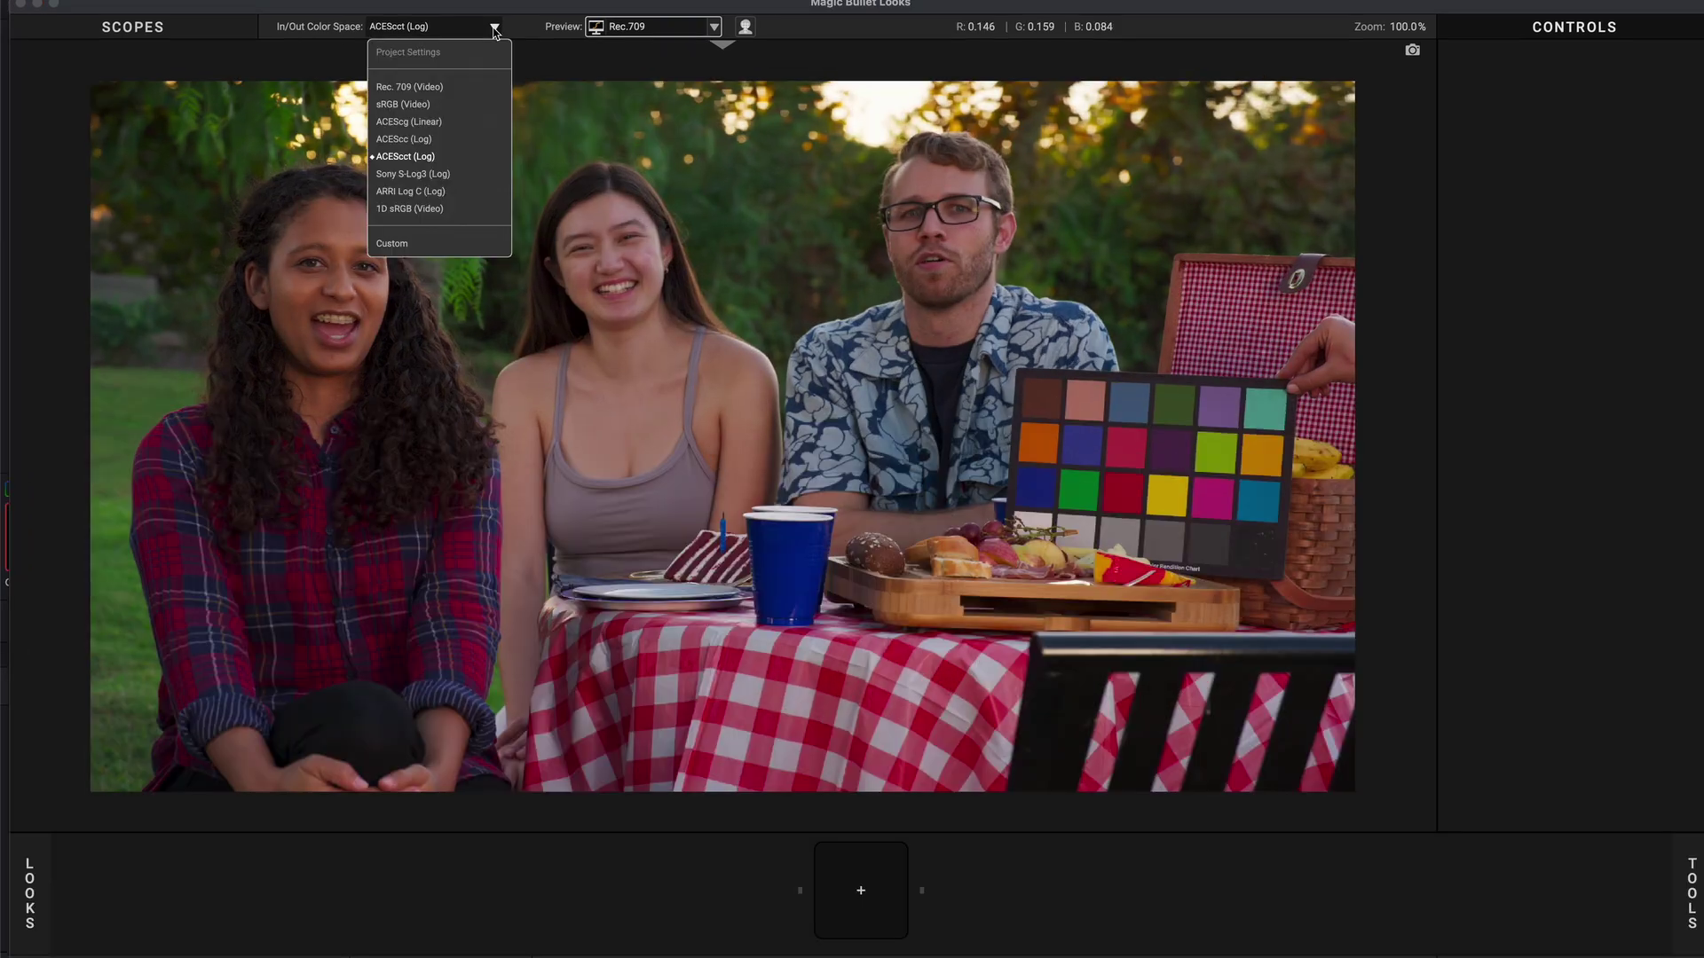
{"action": "left_click", "coordinate": [427, 248]}
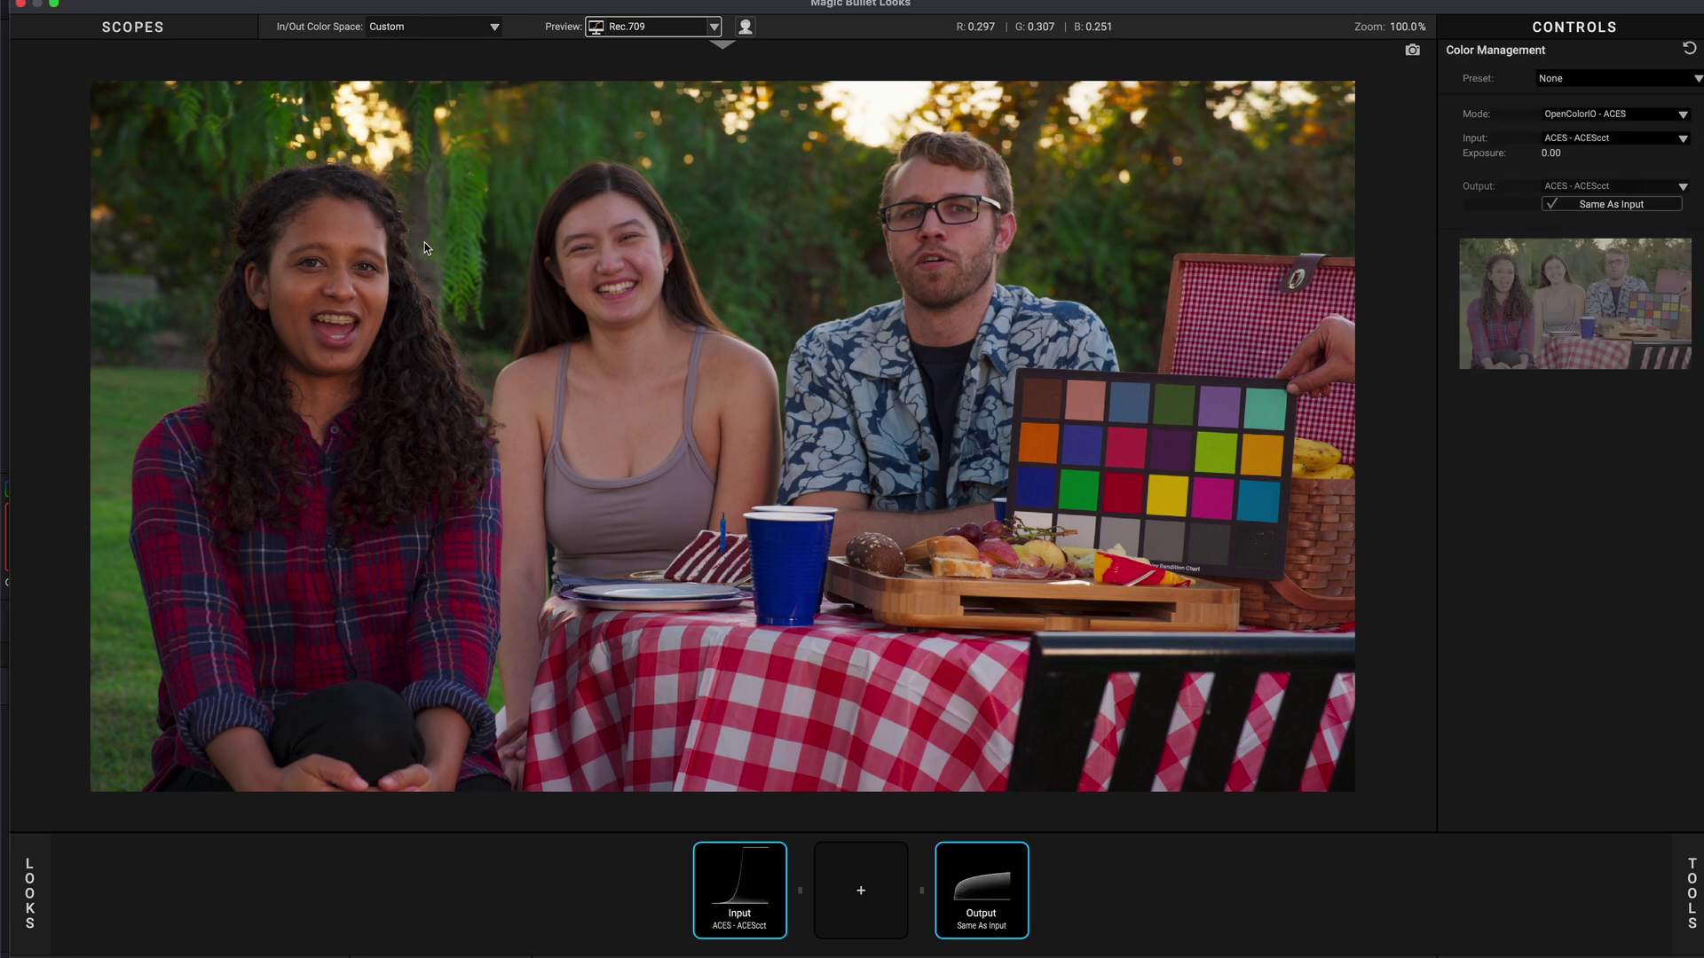
{"action": "left_click", "coordinate": [1589, 207]}
- Review the Input (ACES - ACEScct) and Output (Output - Rec.709) transform menus
{"action": "left_click", "coordinate": [1642, 140]}
{"action": "mouse_move", "coordinate": [1597, 172]}
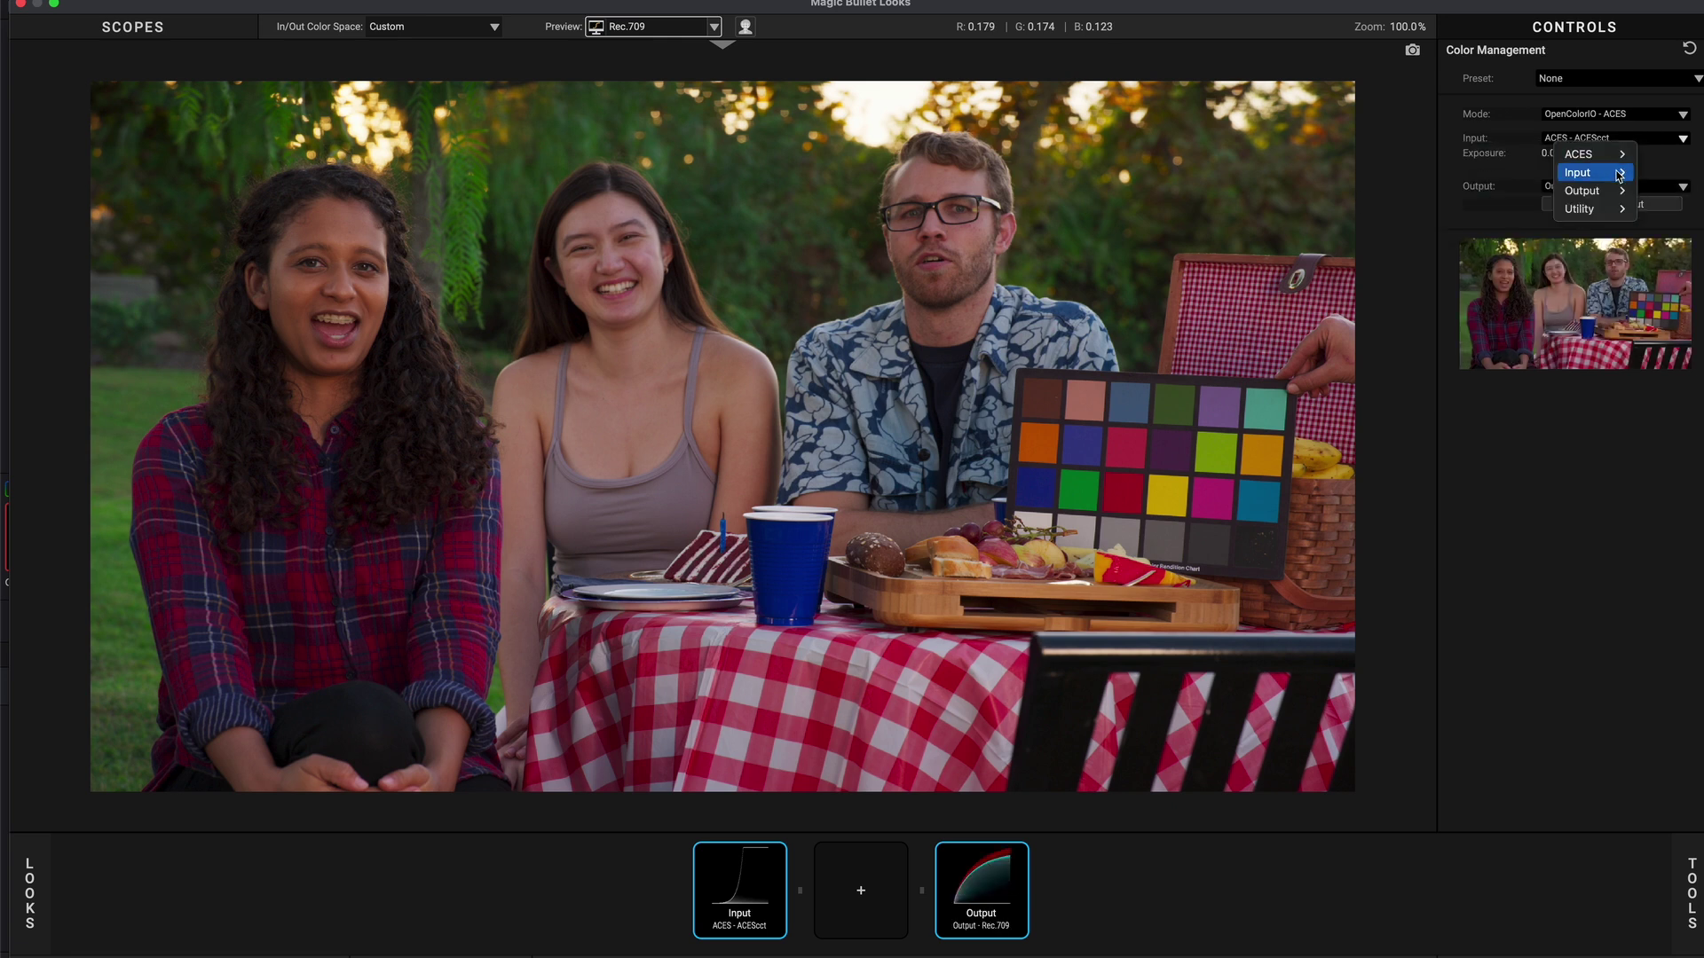
{"action": "mouse_move", "coordinate": [1511, 306]}
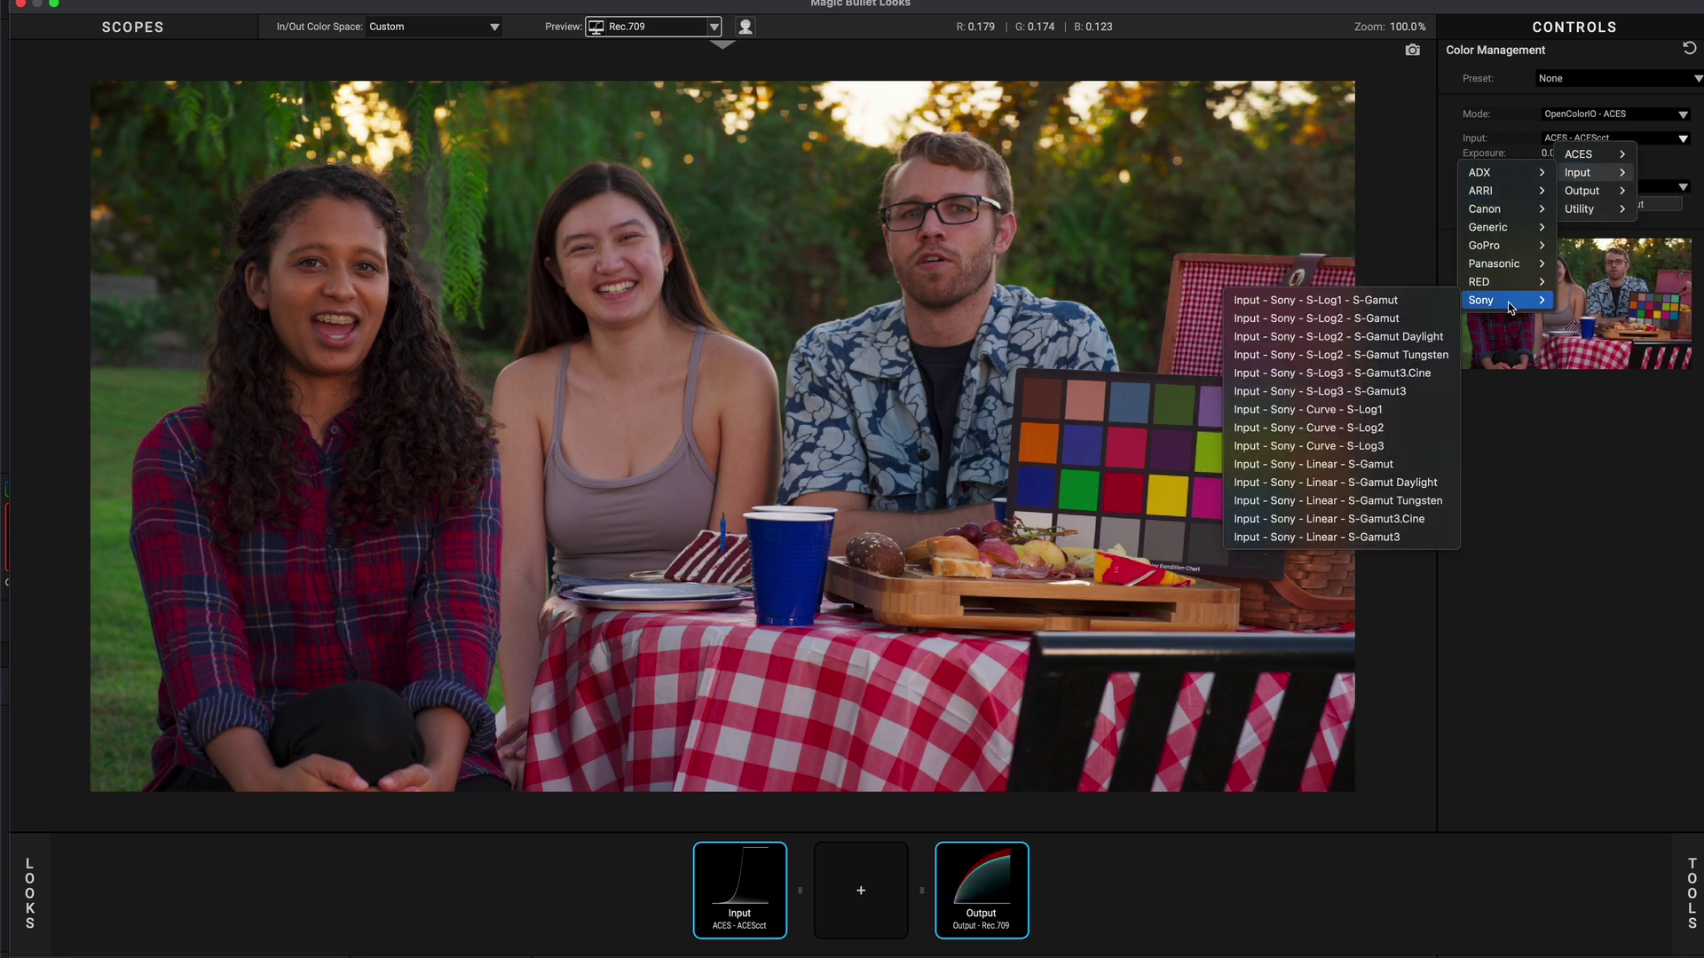
{"action": "key", "text": "Escape"}
{"action": "left_click", "coordinate": [1615, 186]}
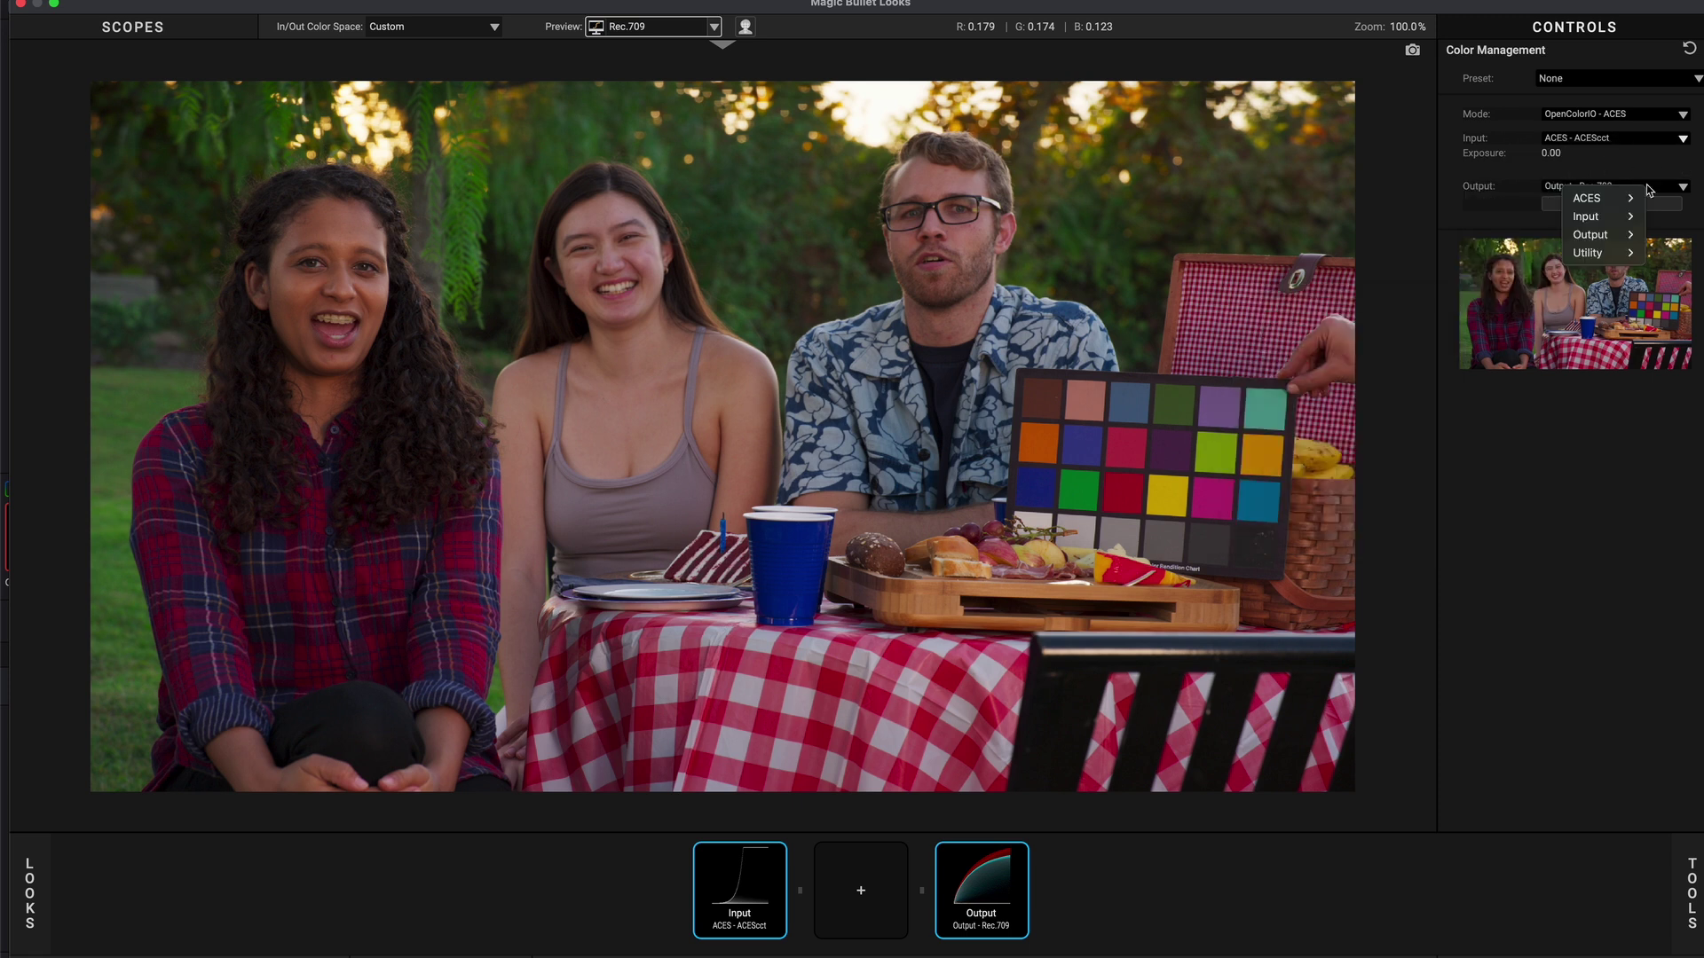
{"action": "mouse_move", "coordinate": [1620, 237]}
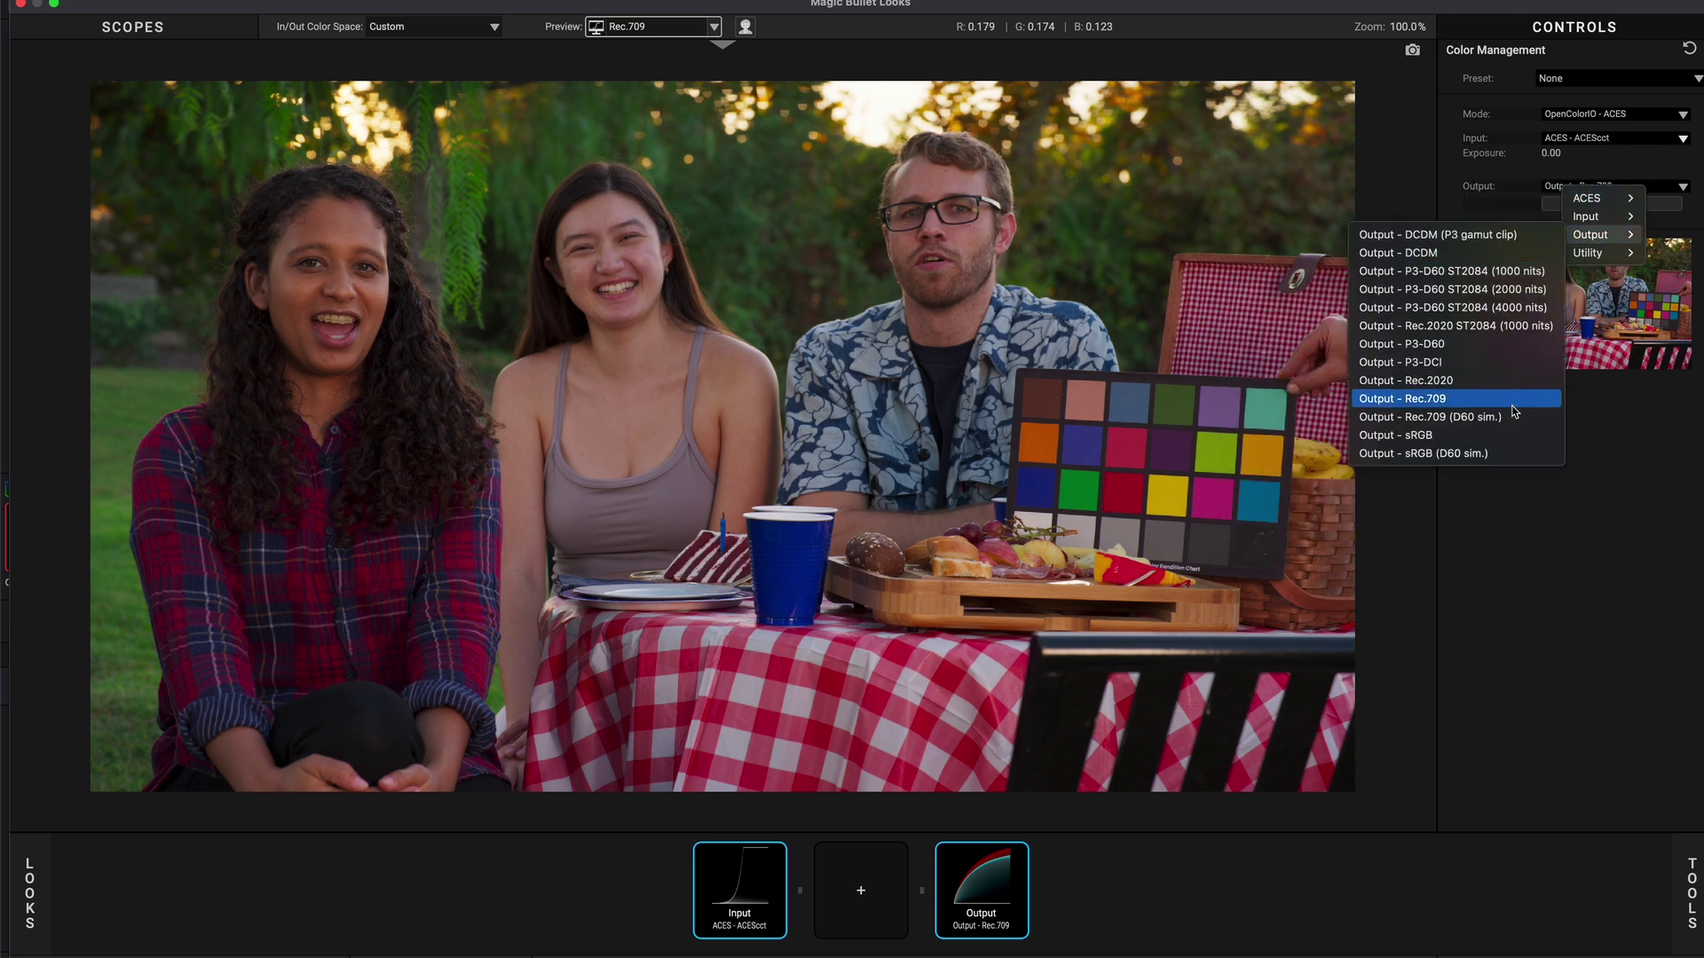
- Apply the Film Emulation > Film Grade High Contrast look and return it to Resolve
{"action": "left_click", "coordinate": [1631, 493]}
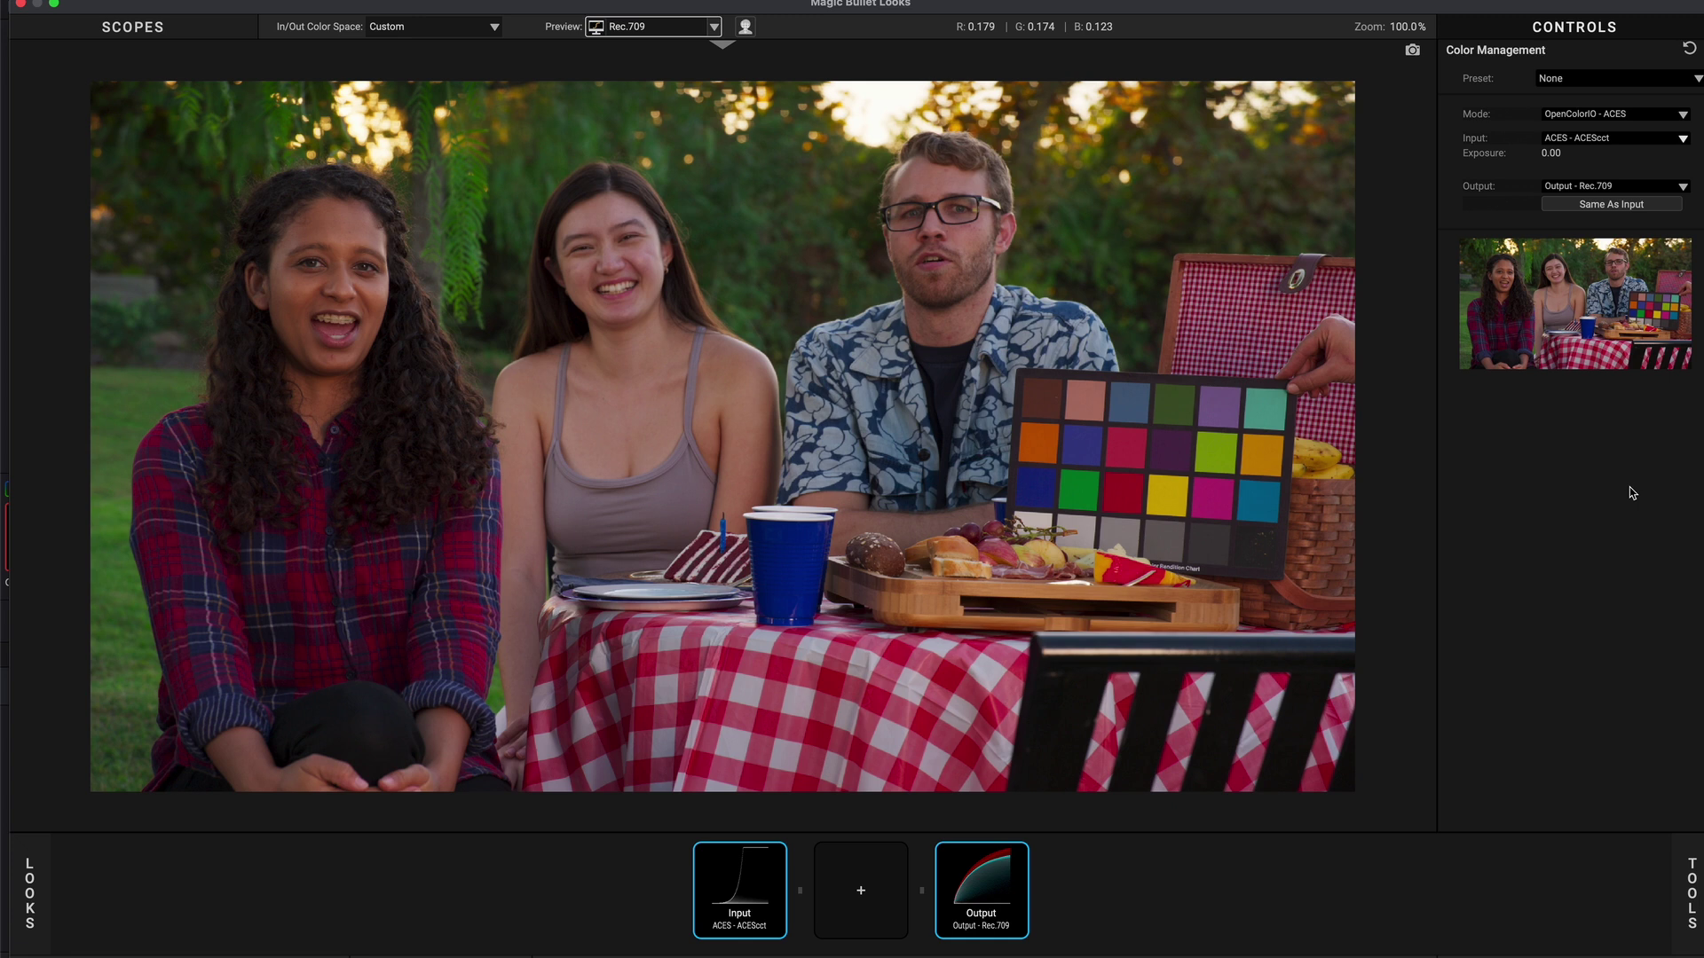
{"action": "left_click", "coordinate": [30, 890]}
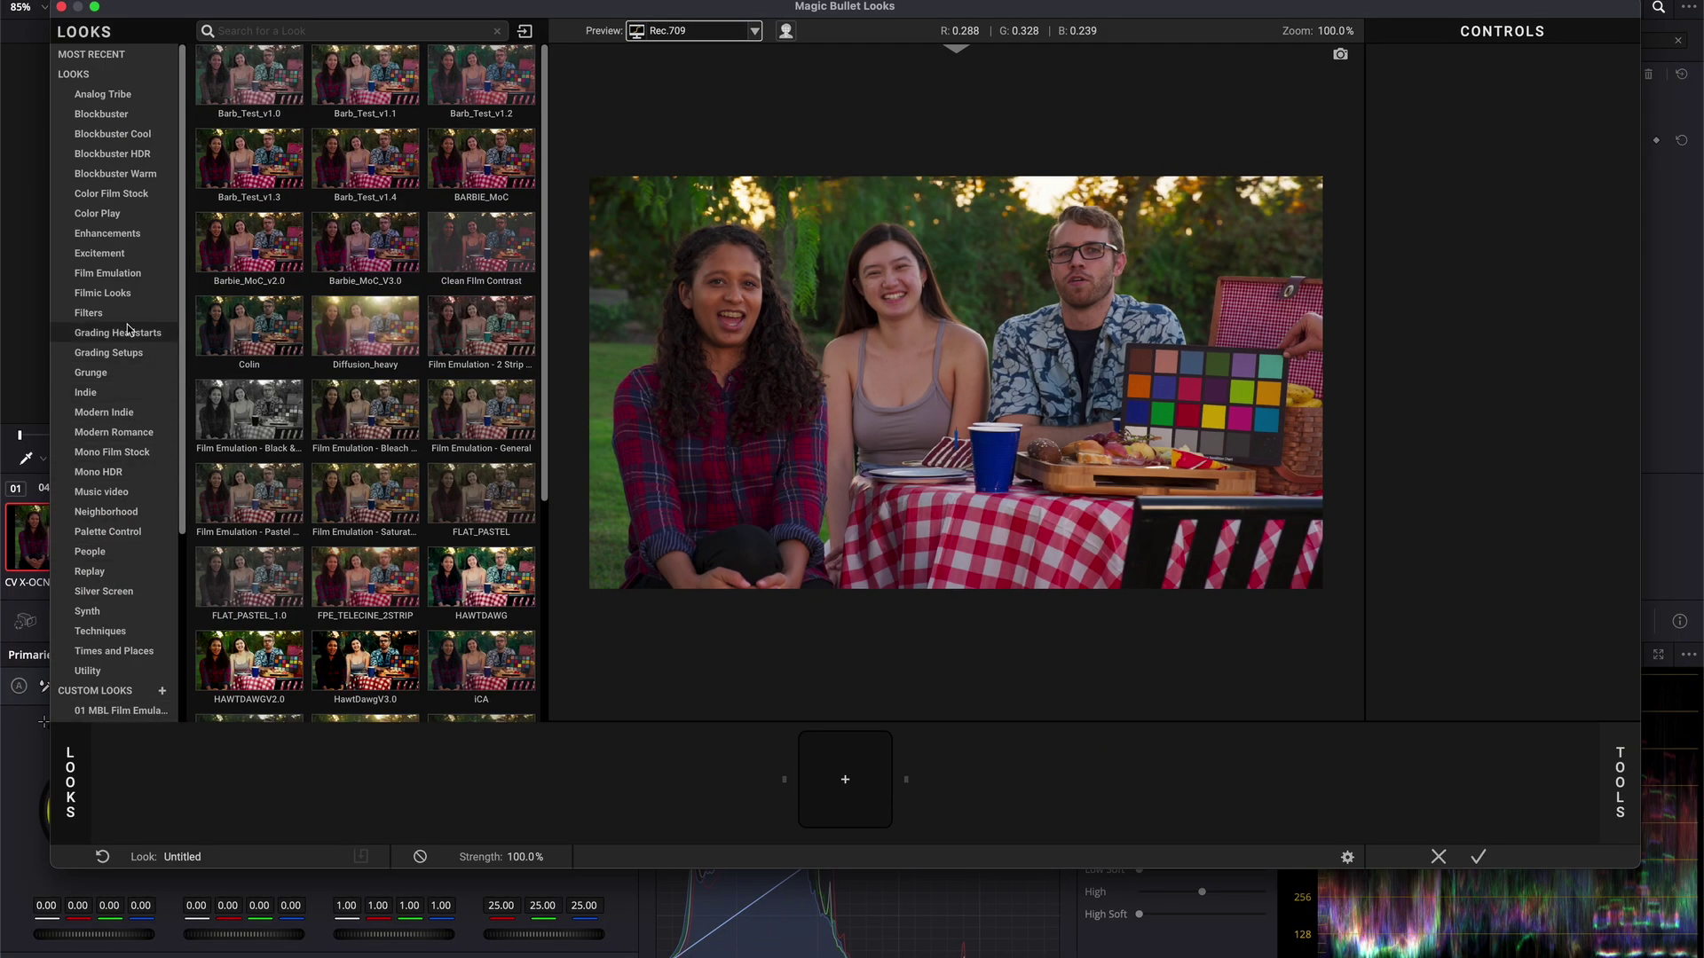
{"action": "left_click", "coordinate": [127, 275]}
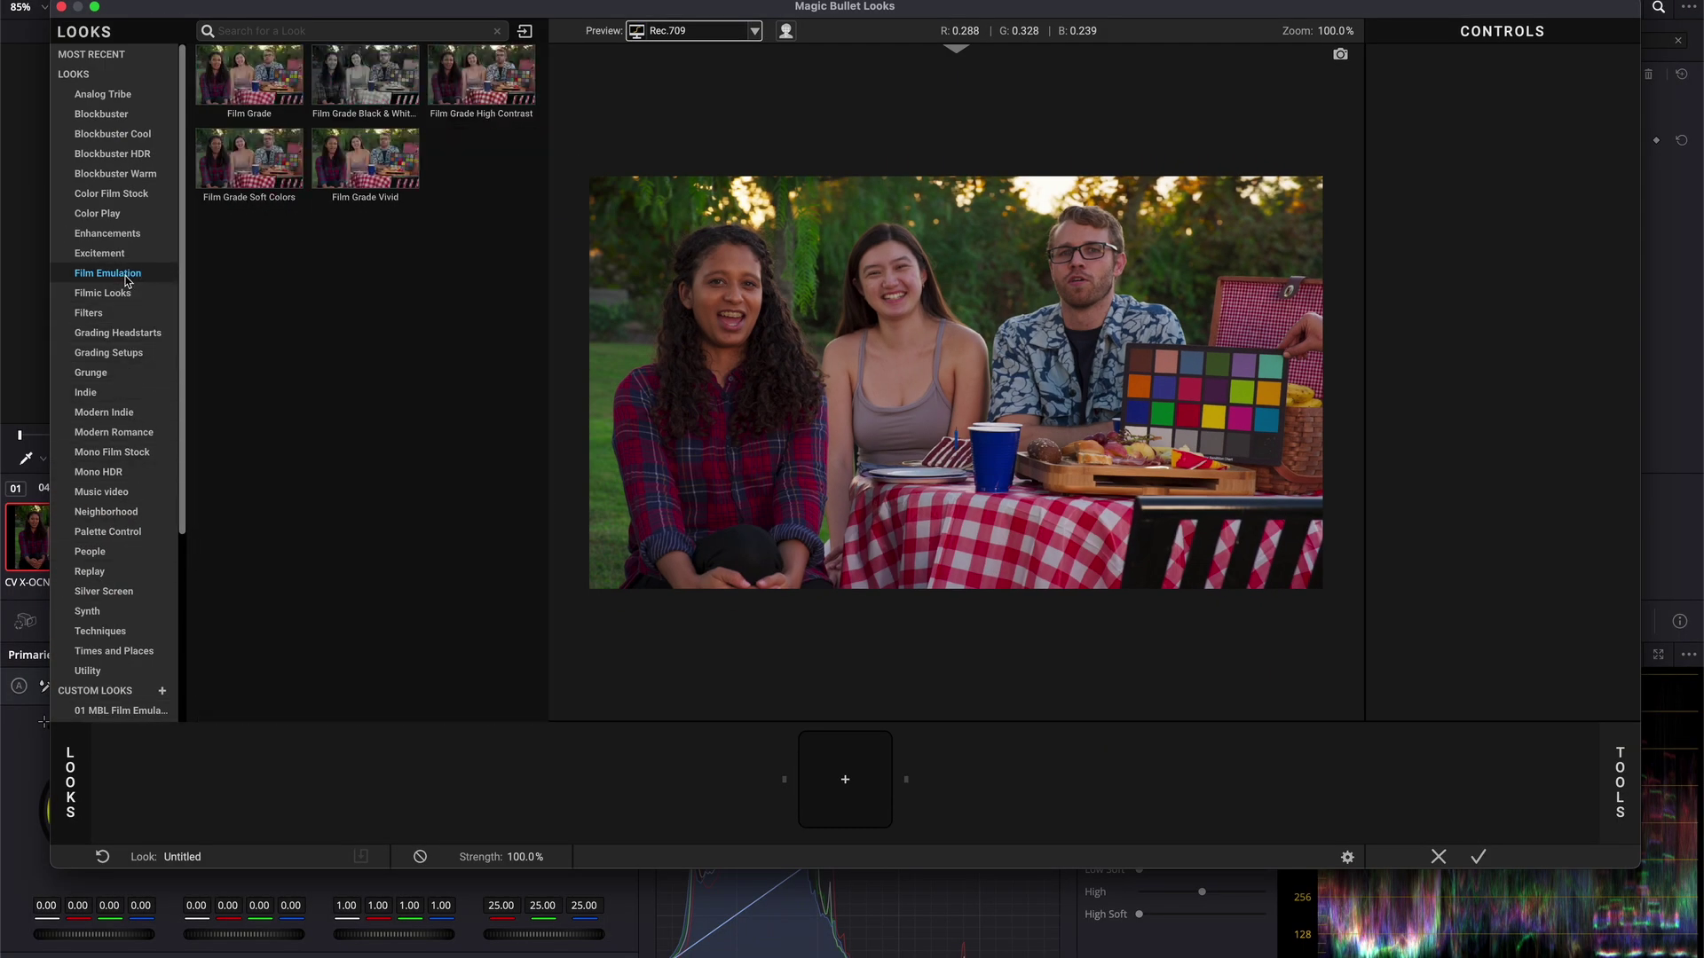
{"action": "left_click", "coordinate": [468, 92]}
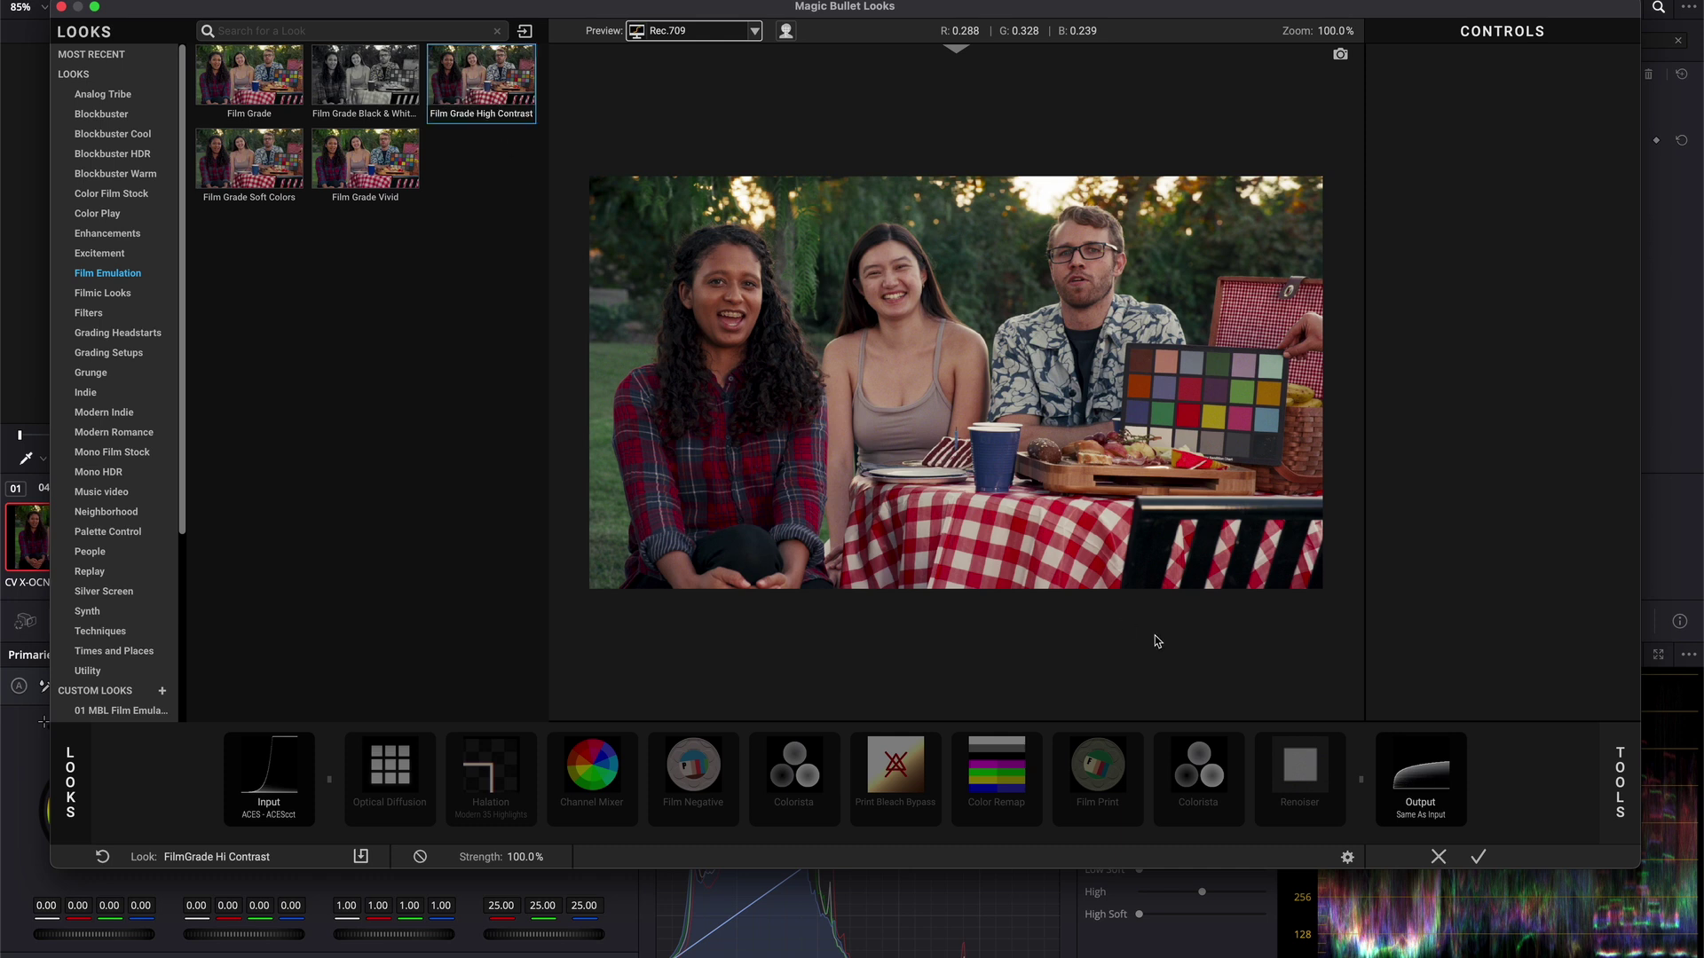
{"action": "left_click", "coordinate": [1477, 859]}
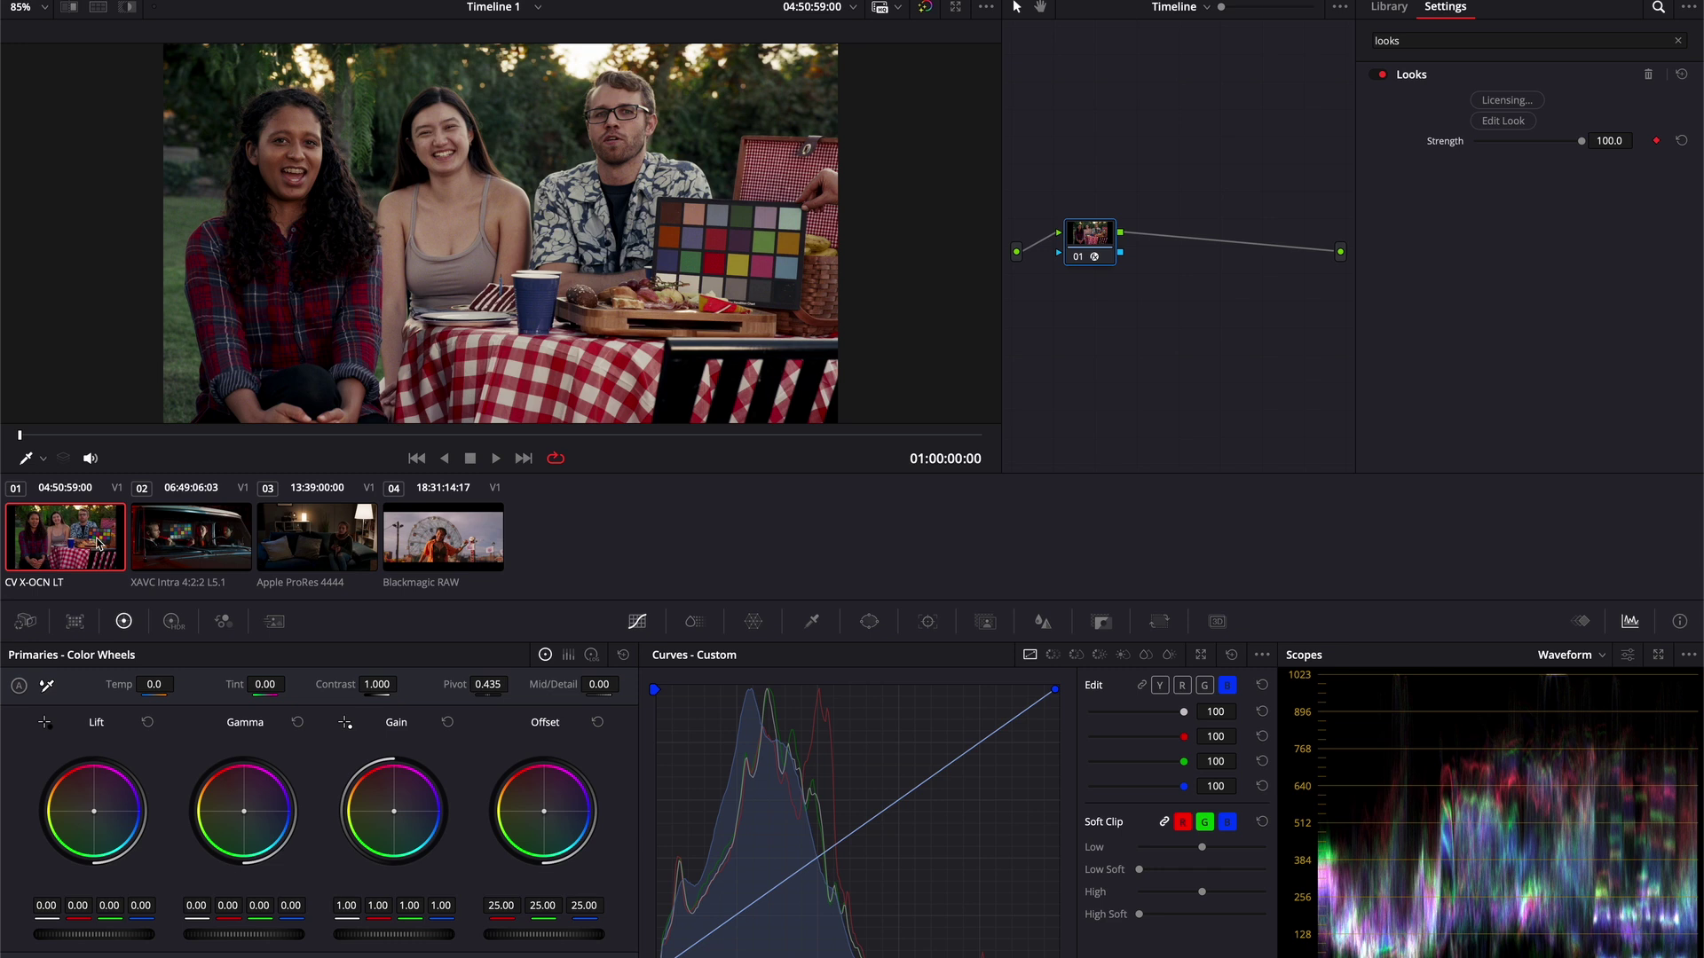
{"action": "left_click", "coordinate": [201, 545]}
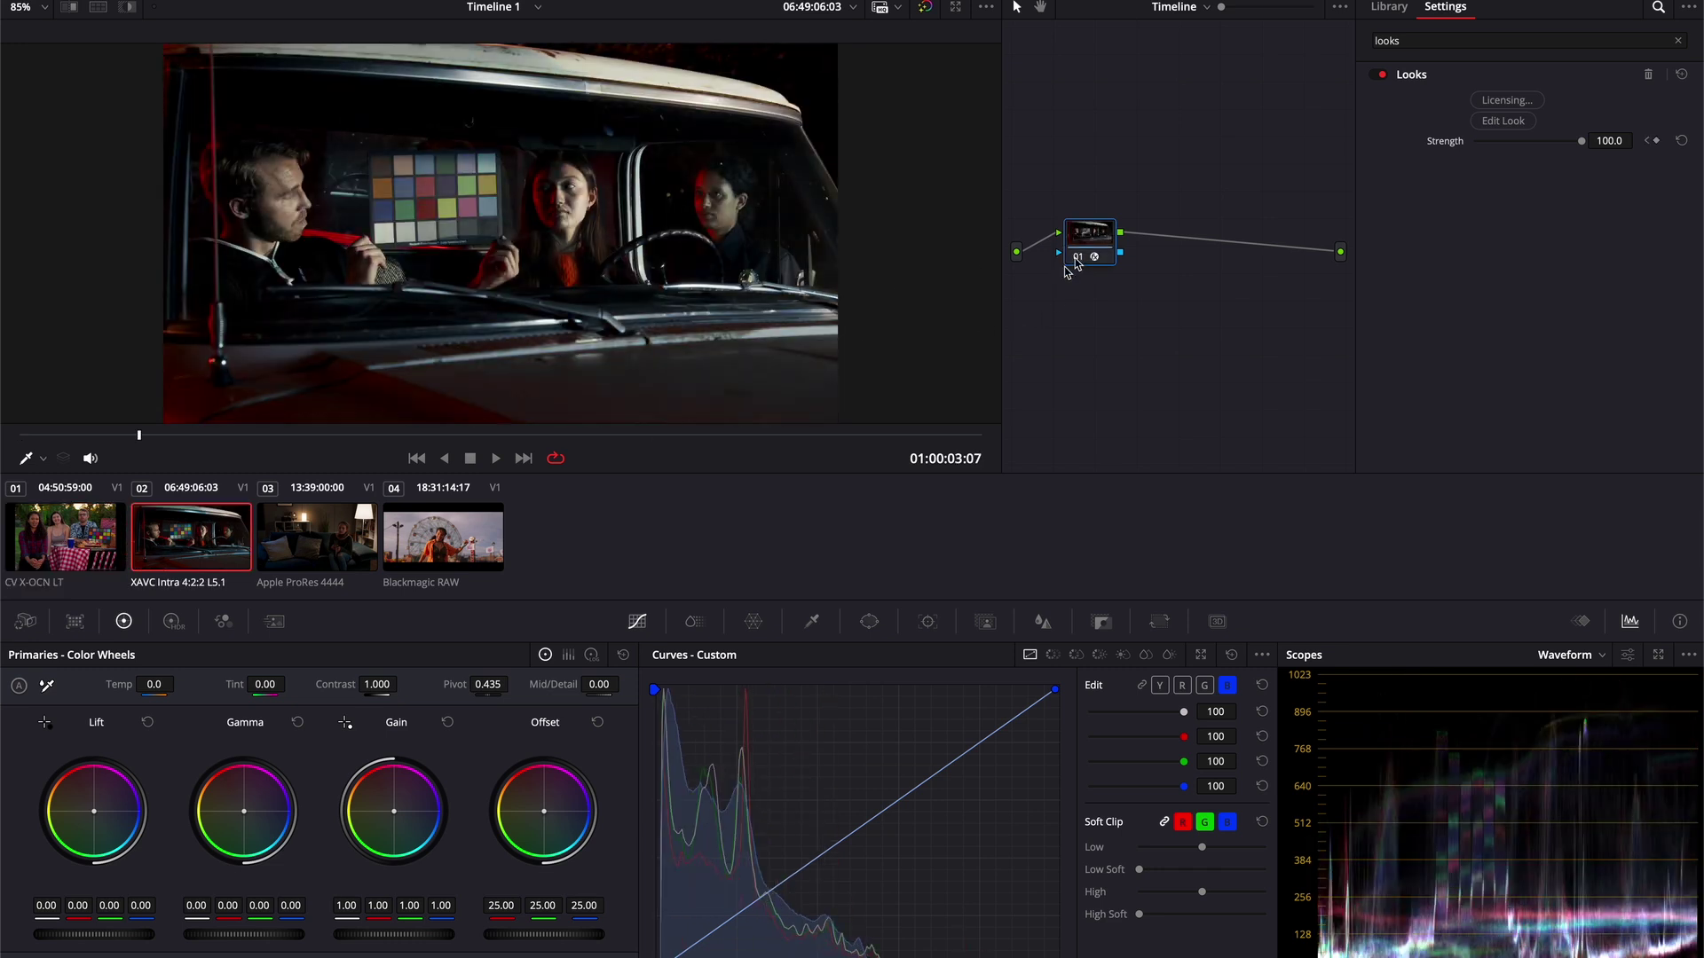
{"action": "key", "text": "Down"}
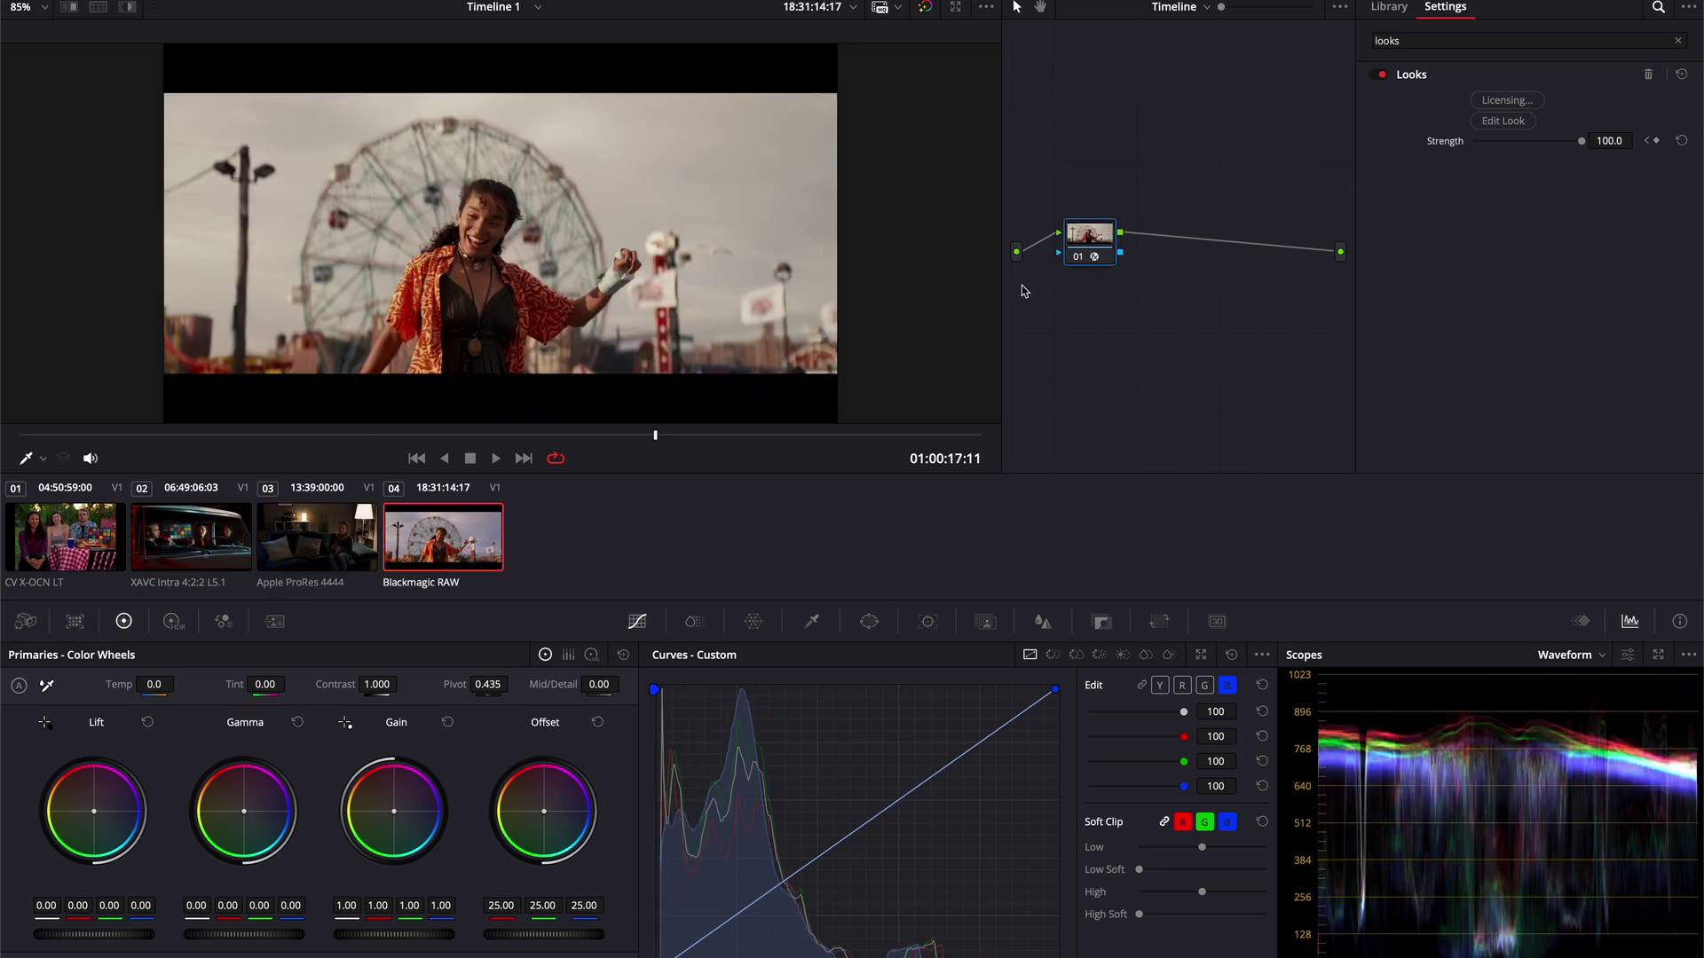
{"action": "left_click", "coordinate": [80, 538]}
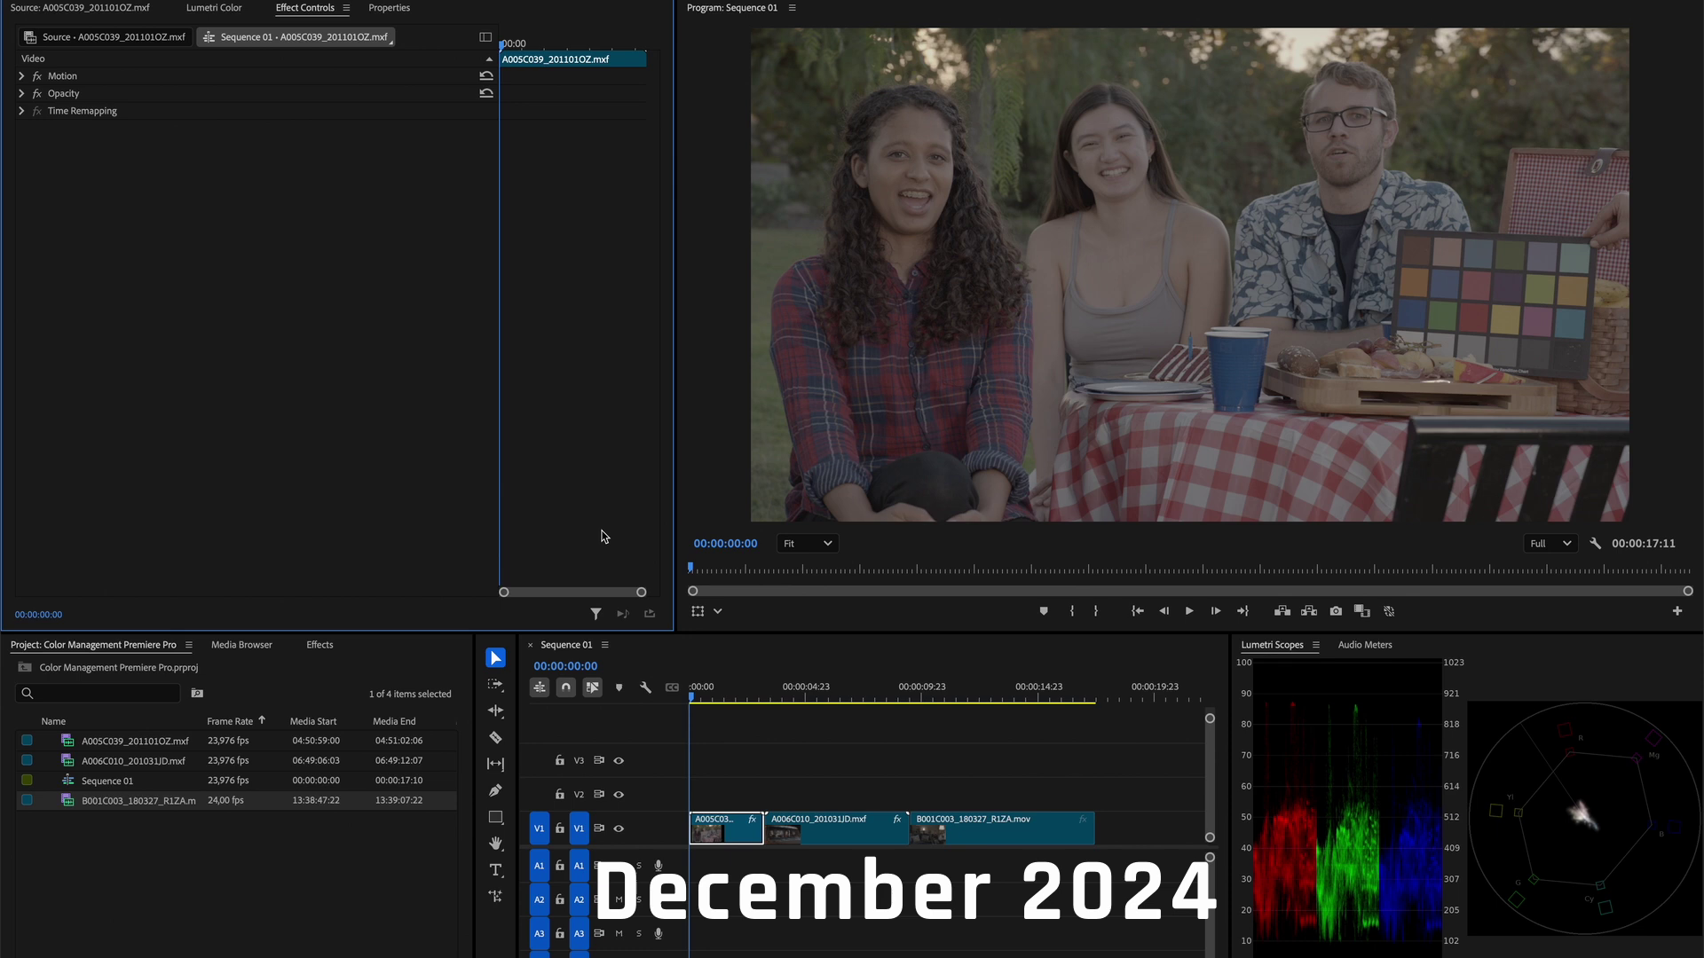
- Show Premiere Pro's About window to check its version, 25.2.0 BETA
{"action": "left_click", "coordinate": [71, 0]}
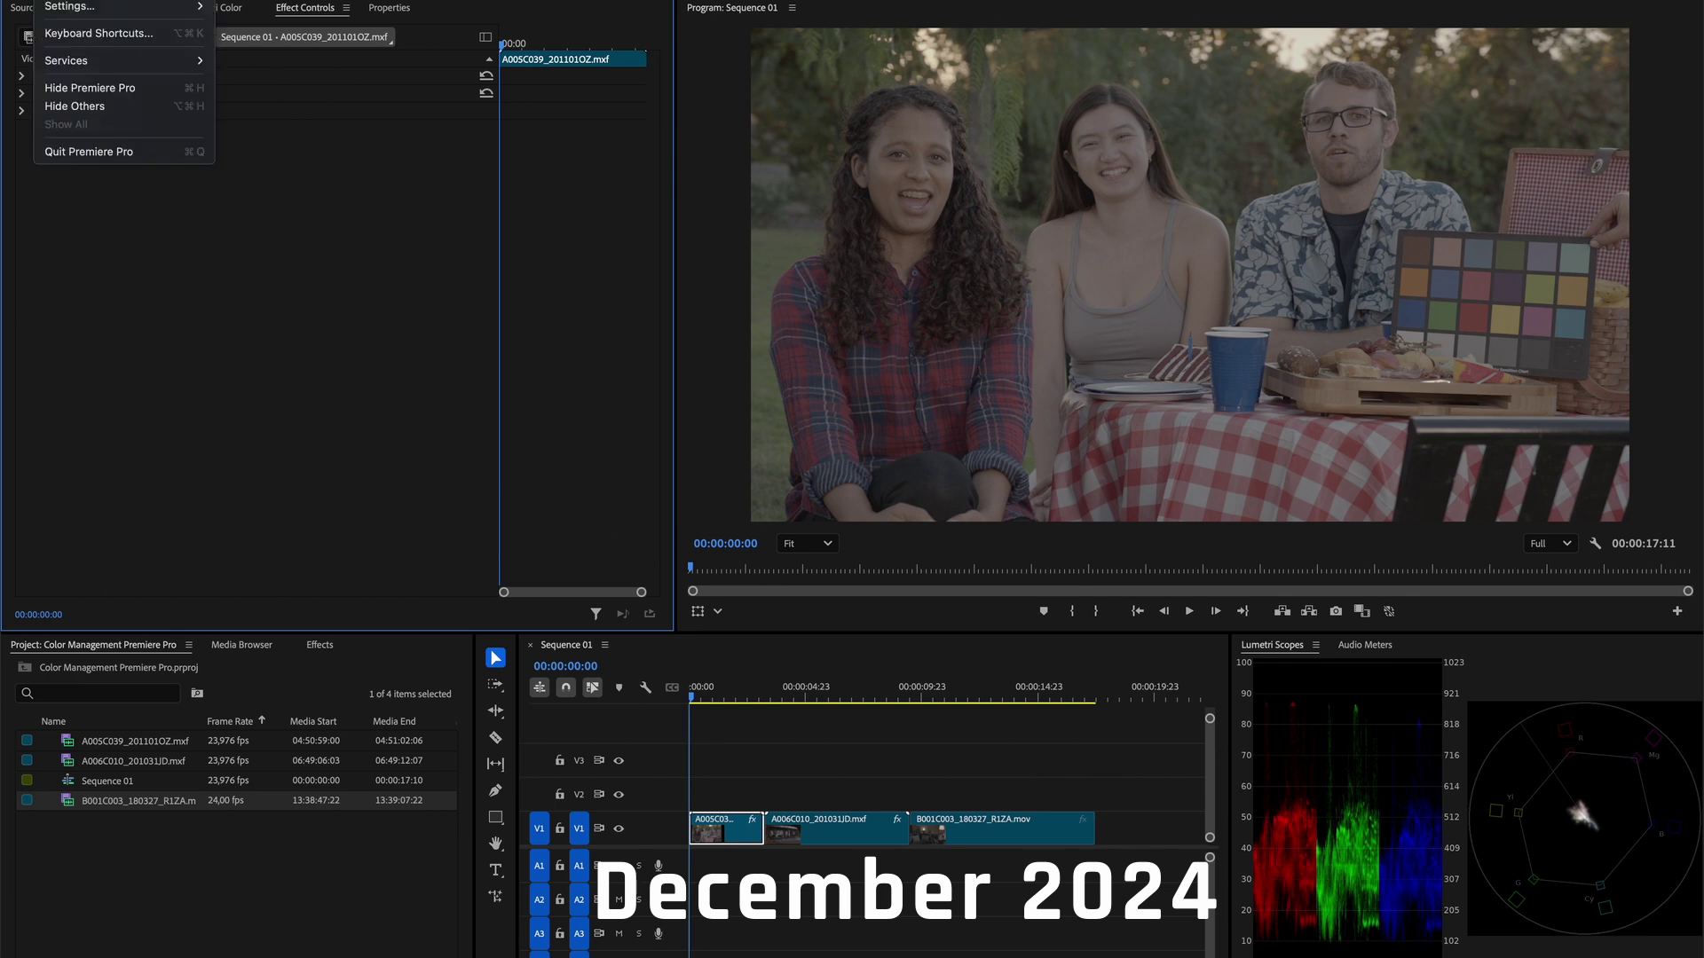
{"action": "left_click", "coordinate": [80, 0]}
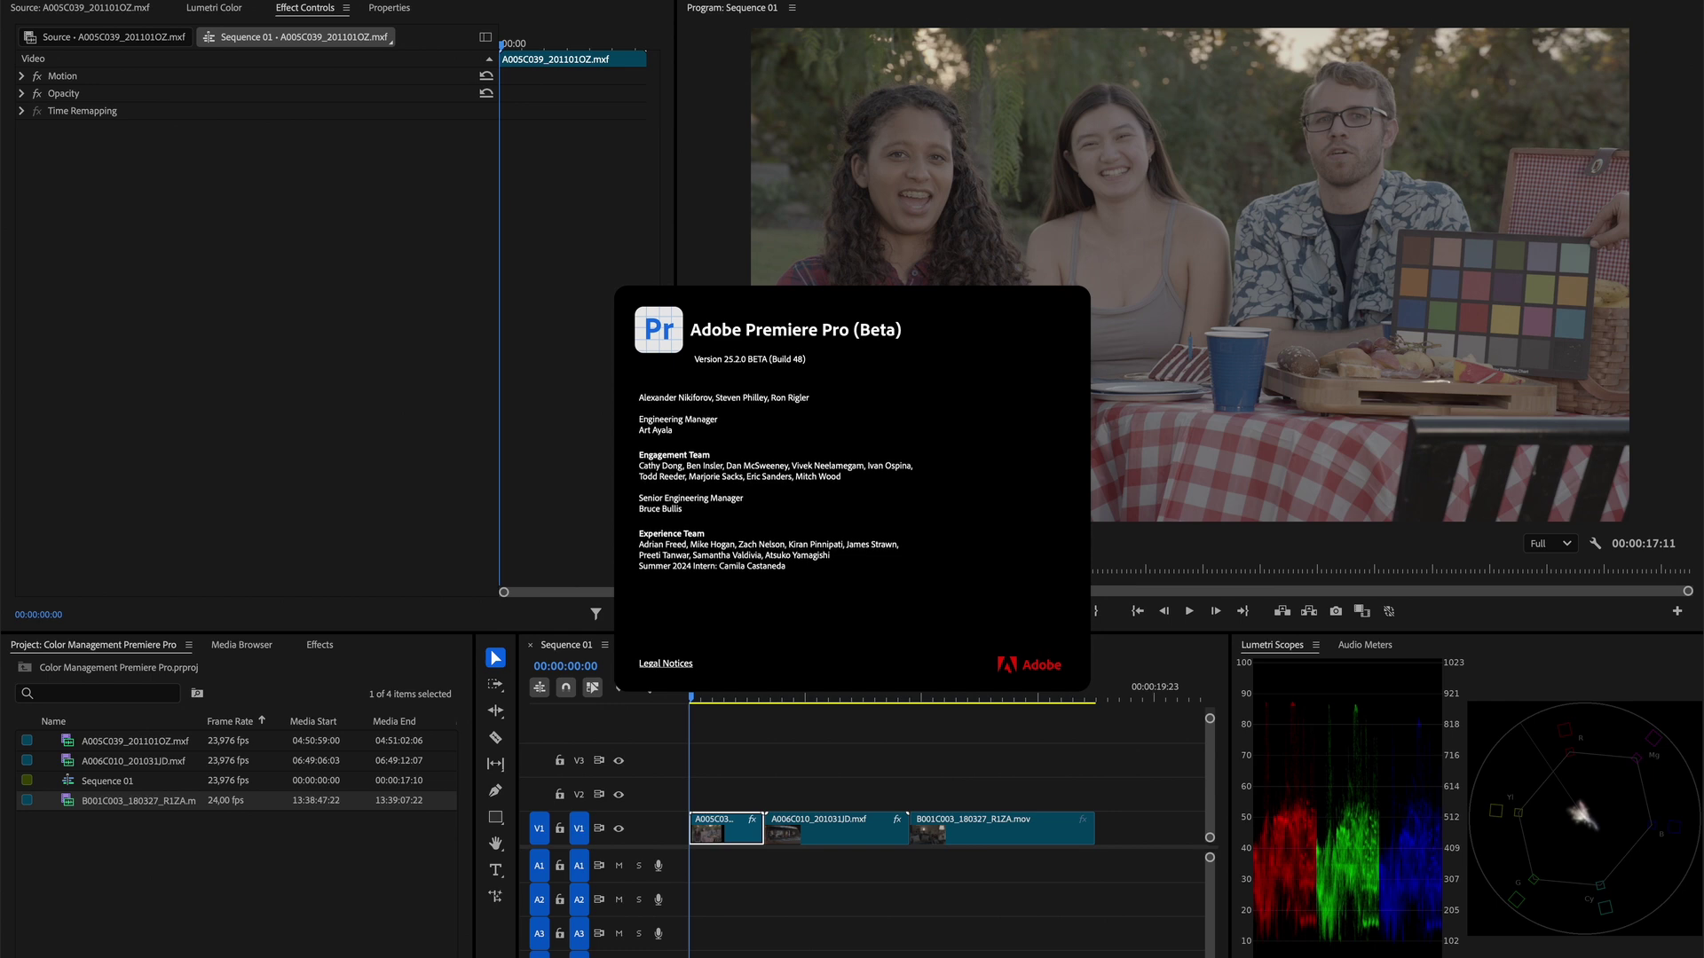
- Close the About window and show the Lumetri Color panel's Settings view
{"action": "left_click", "coordinate": [224, 15]}
{"action": "left_click", "coordinate": [224, 10]}
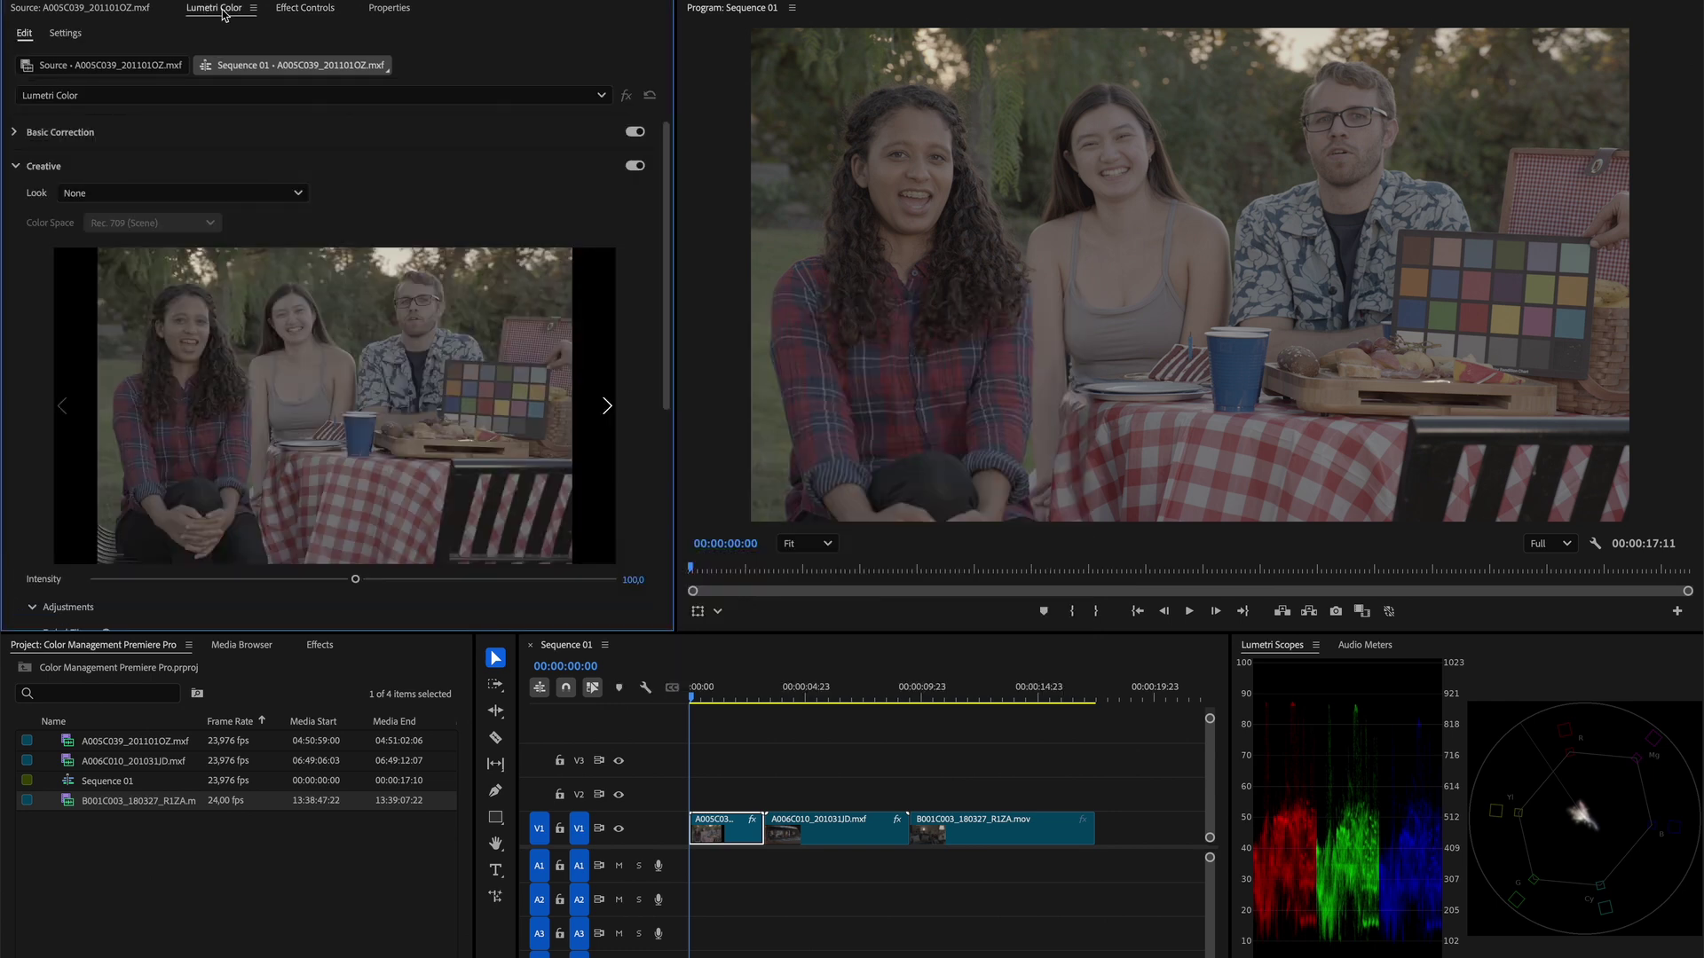
{"action": "left_click", "coordinate": [63, 37]}
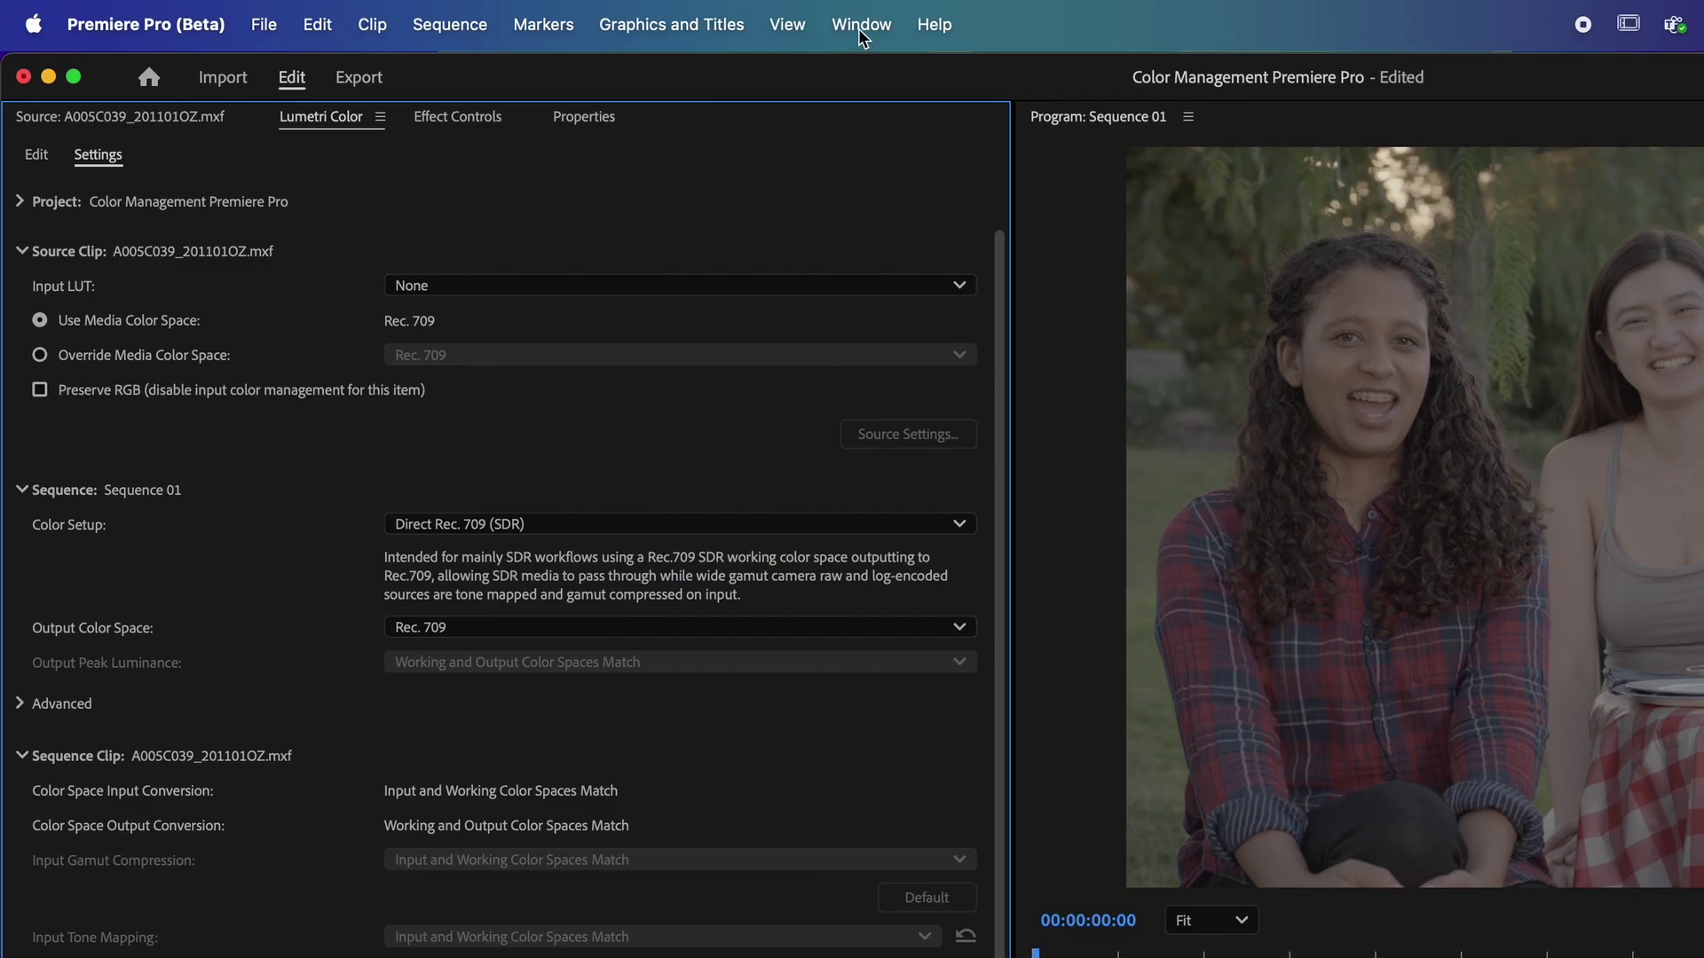
{"action": "left_click", "coordinate": [572, 0]}
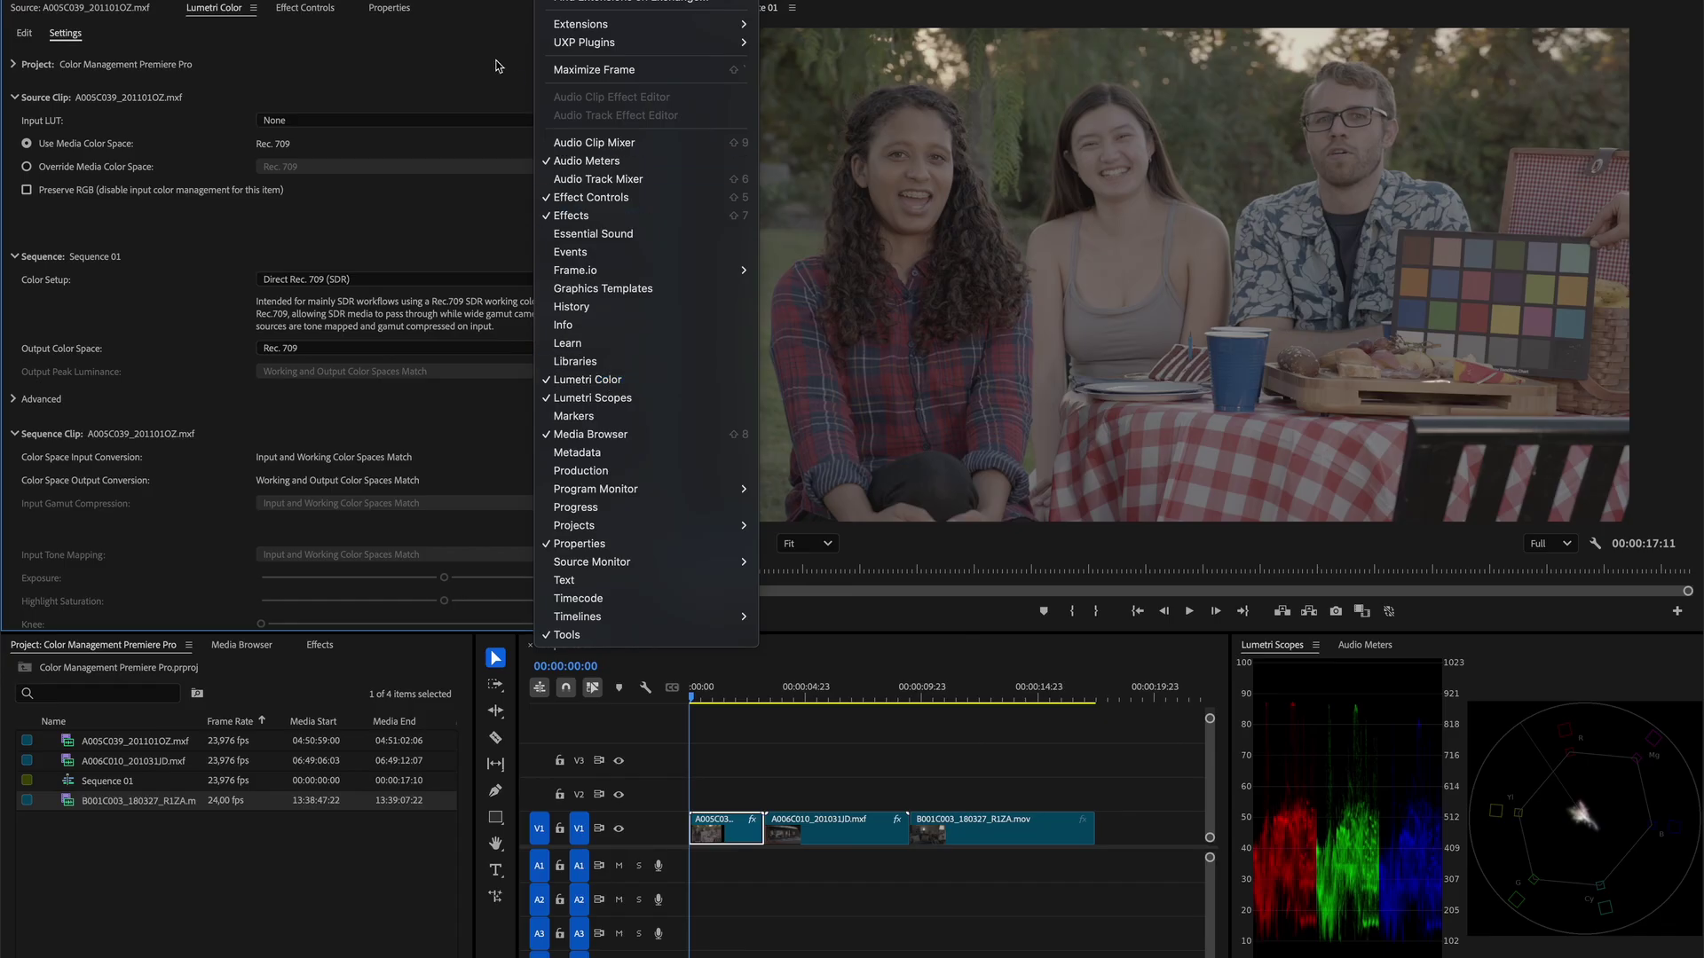
{"action": "left_click", "coordinate": [723, 209]}
- Collapse the Source Clip, Sequence and Sequence Clip sections, leaving Project settings expanded
{"action": "left_click", "coordinate": [16, 98]}
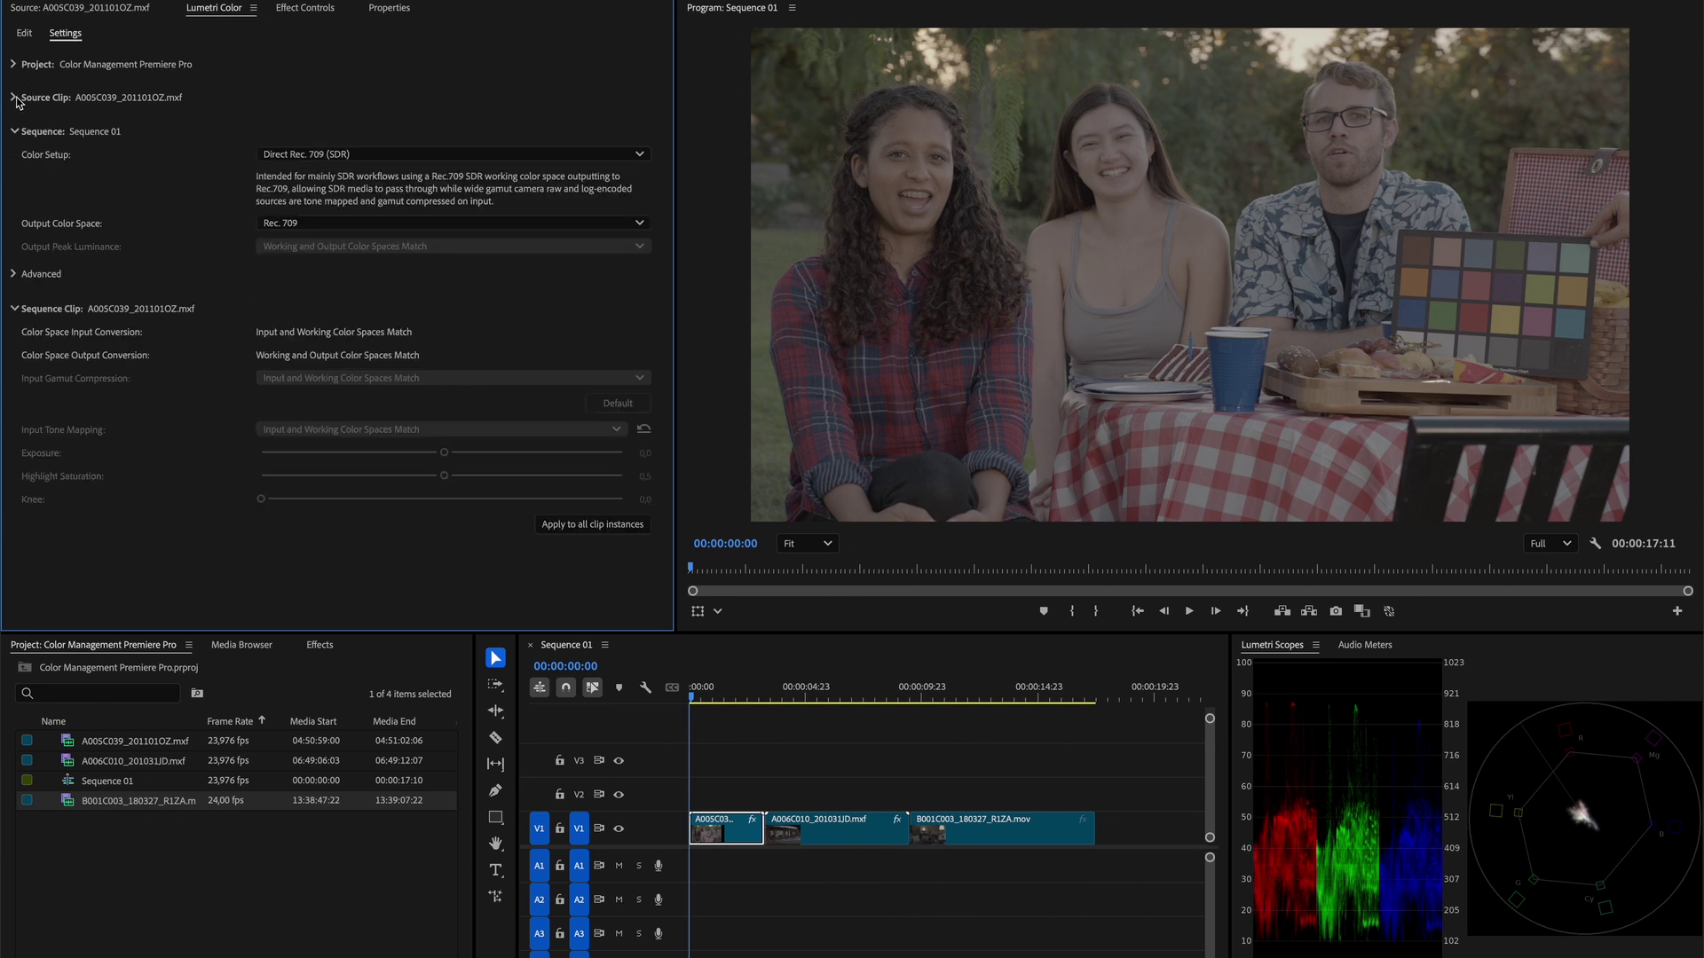
{"action": "left_click", "coordinate": [15, 132]}
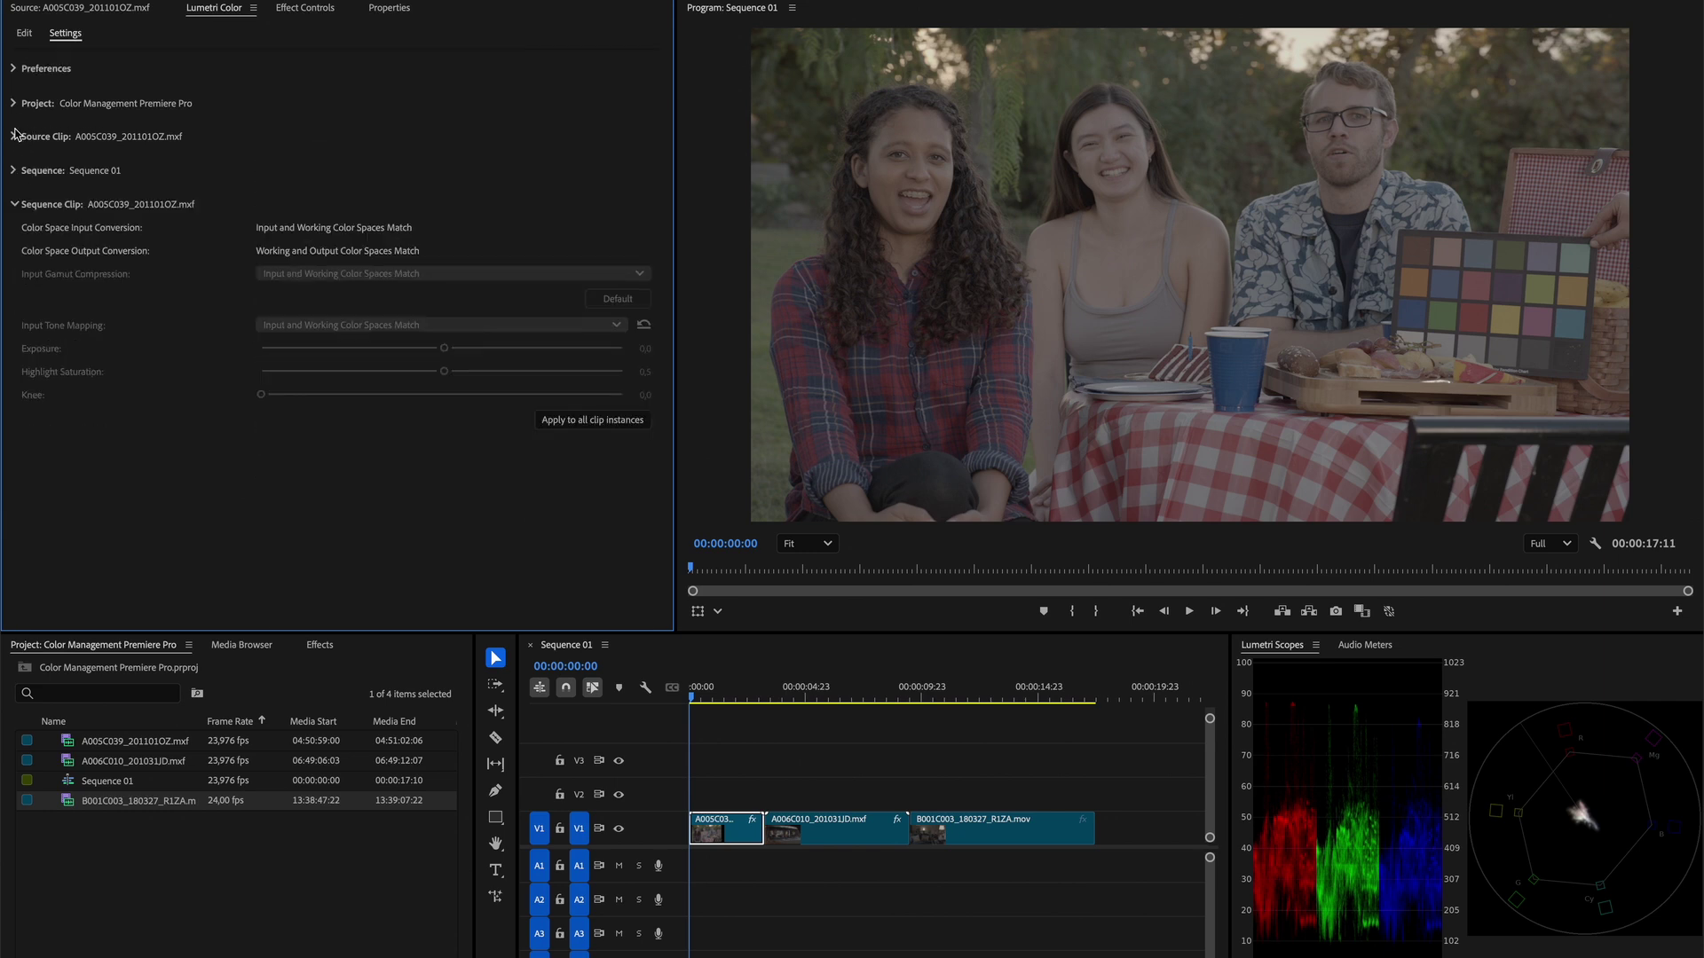
{"action": "left_click", "coordinate": [15, 205]}
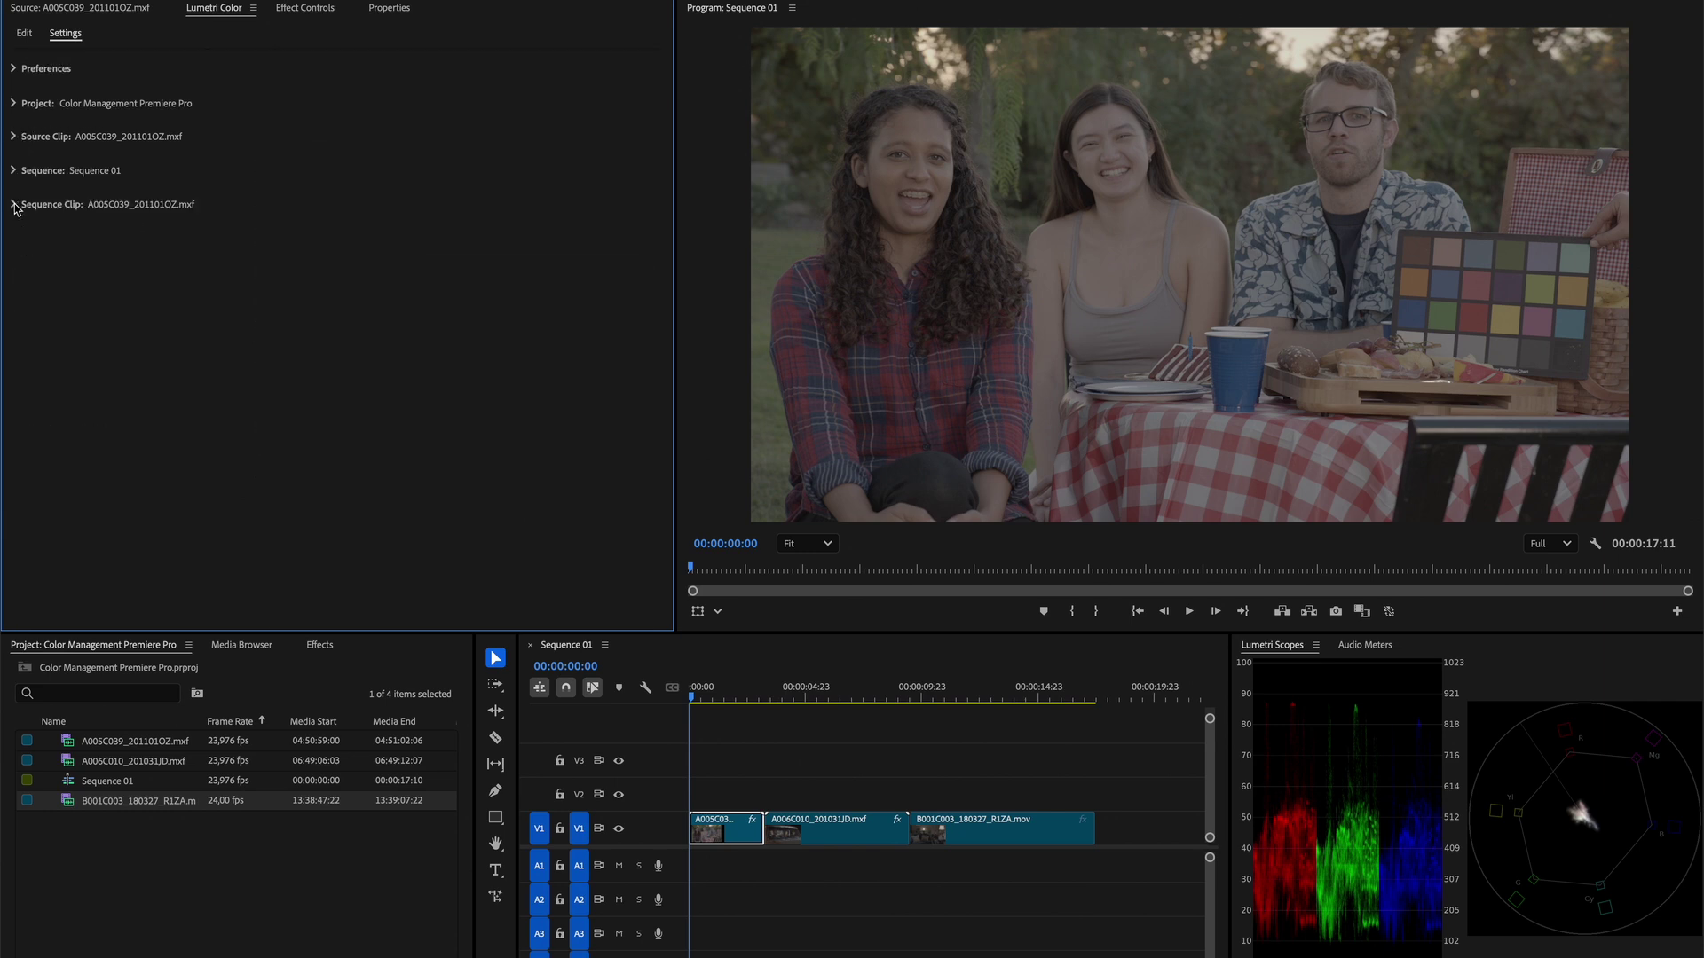
{"action": "left_click", "coordinate": [15, 105]}
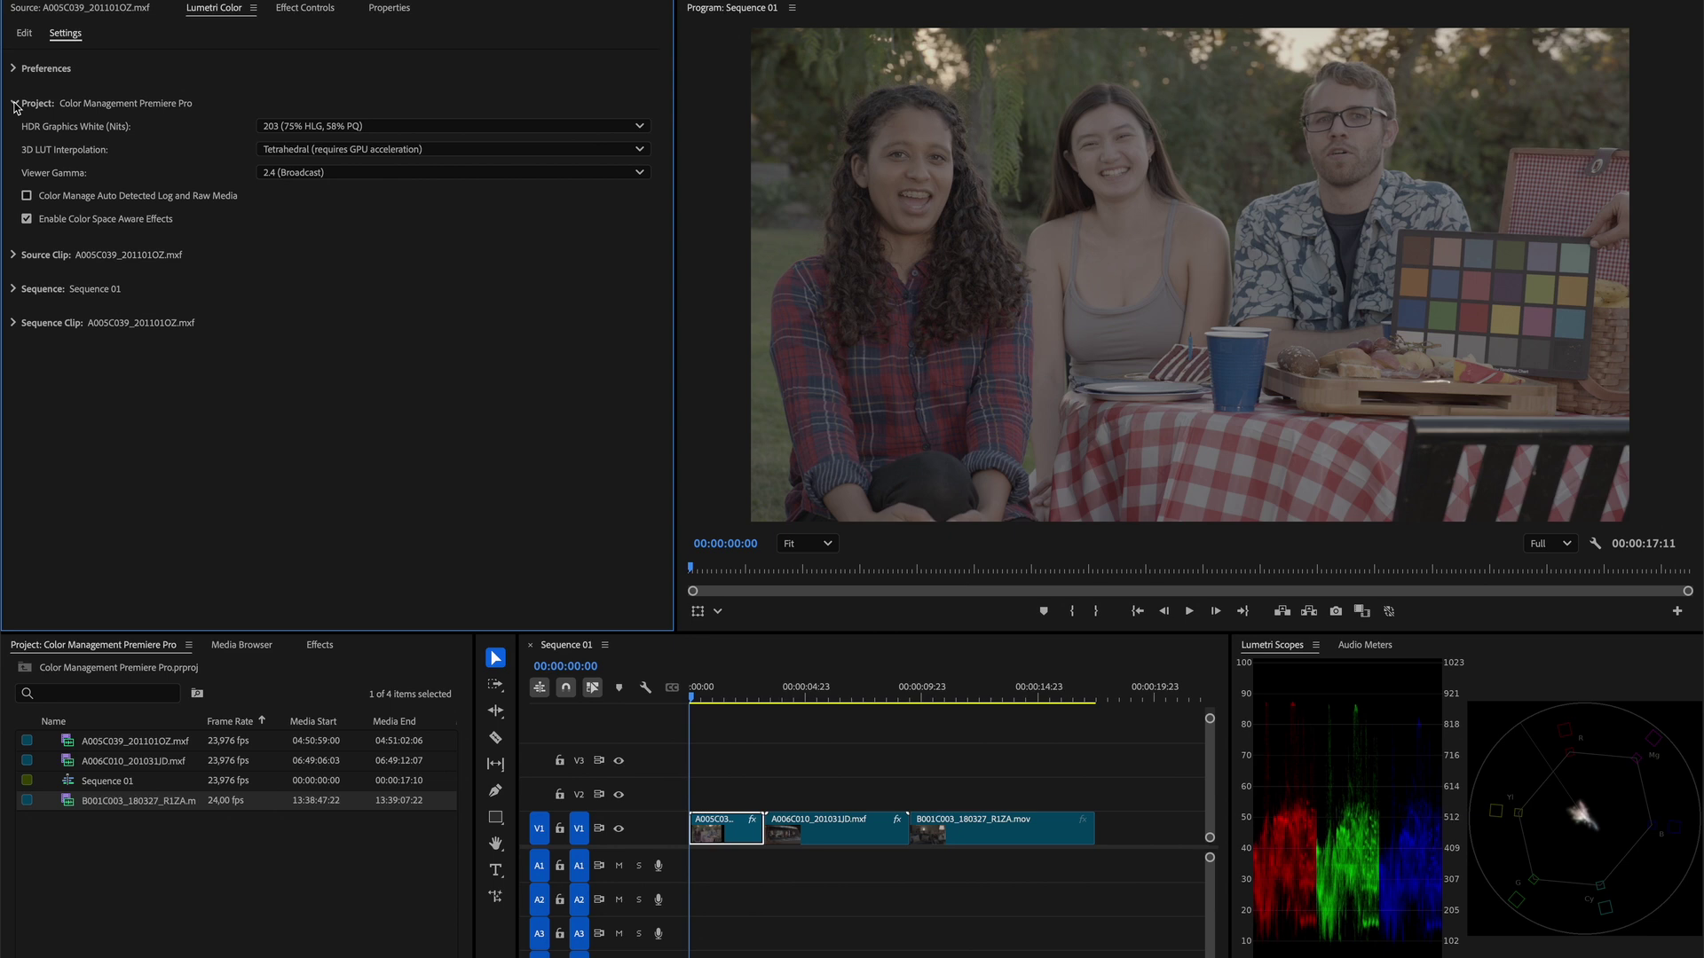
- Set Sequence 01's Advanced working color space to ACEScct
{"action": "left_click", "coordinate": [14, 289]}
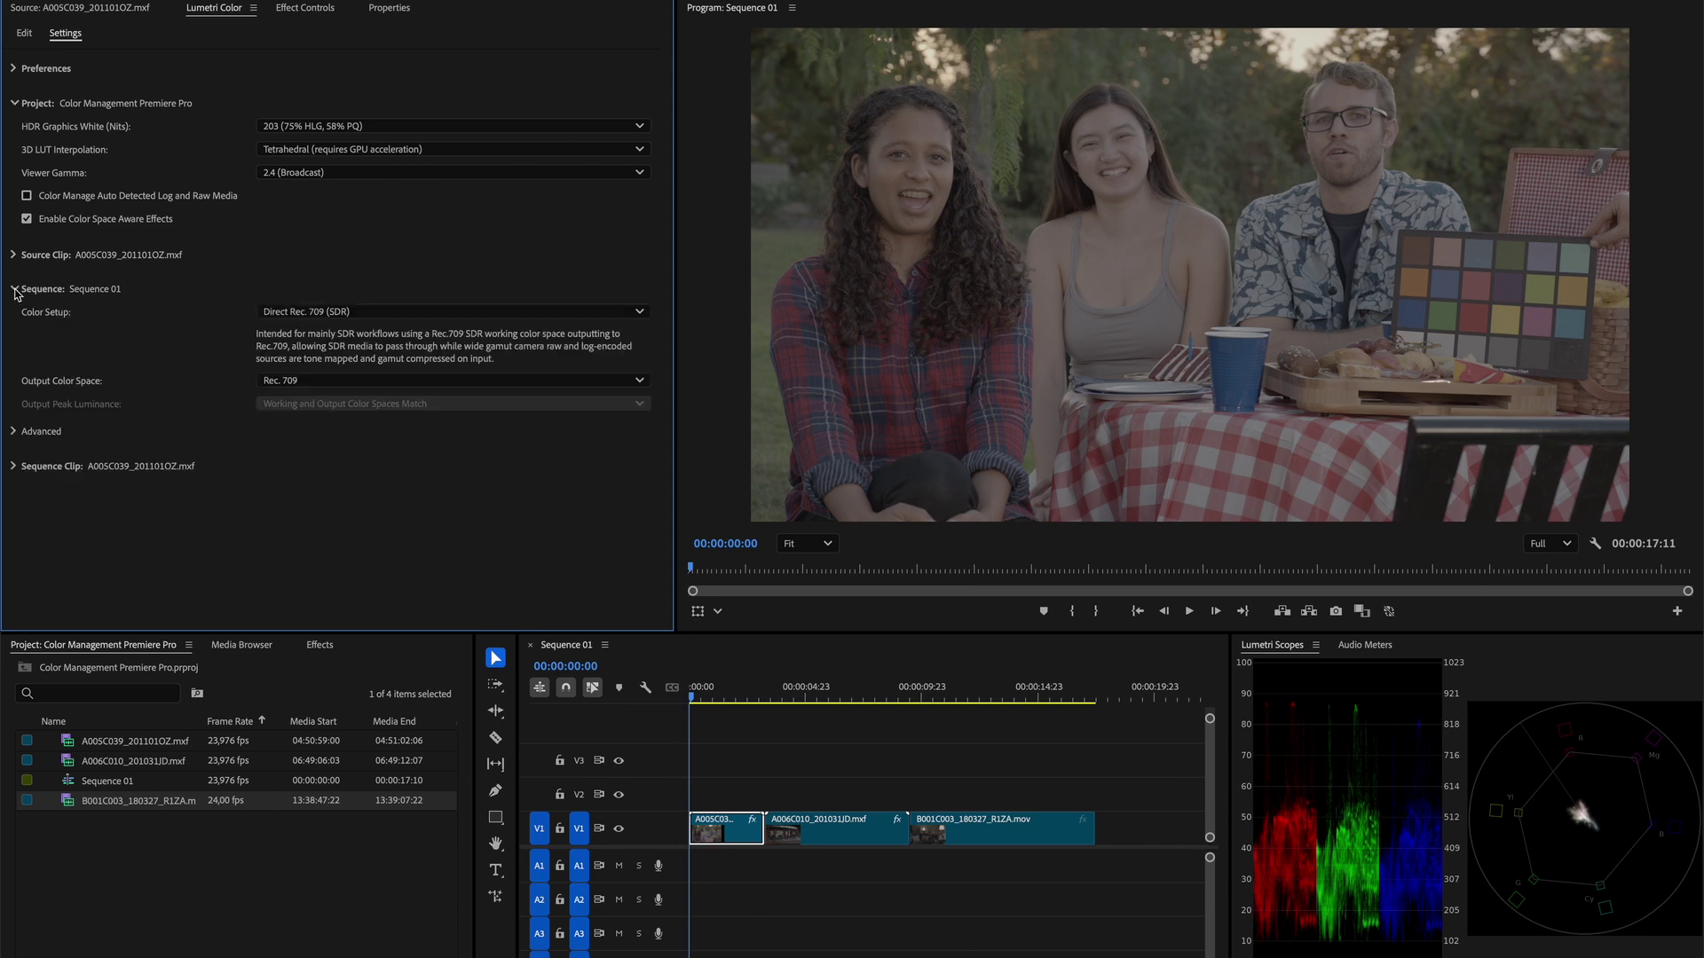
{"action": "left_click", "coordinate": [15, 432]}
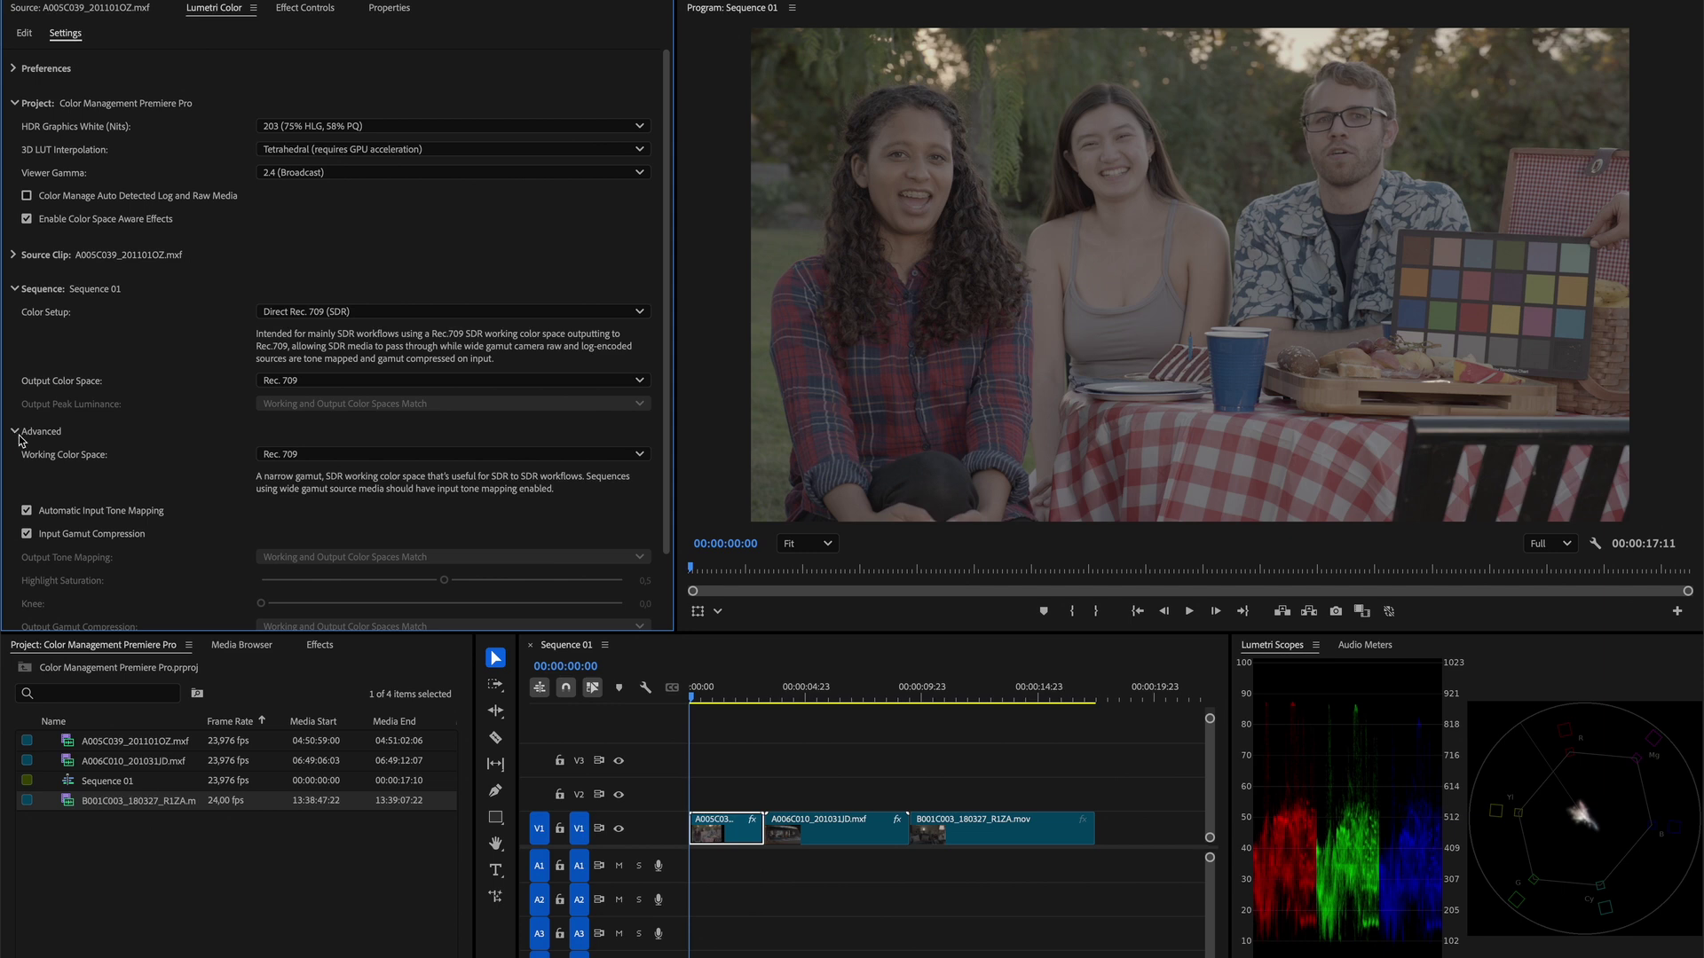
{"action": "left_click", "coordinate": [639, 455]}
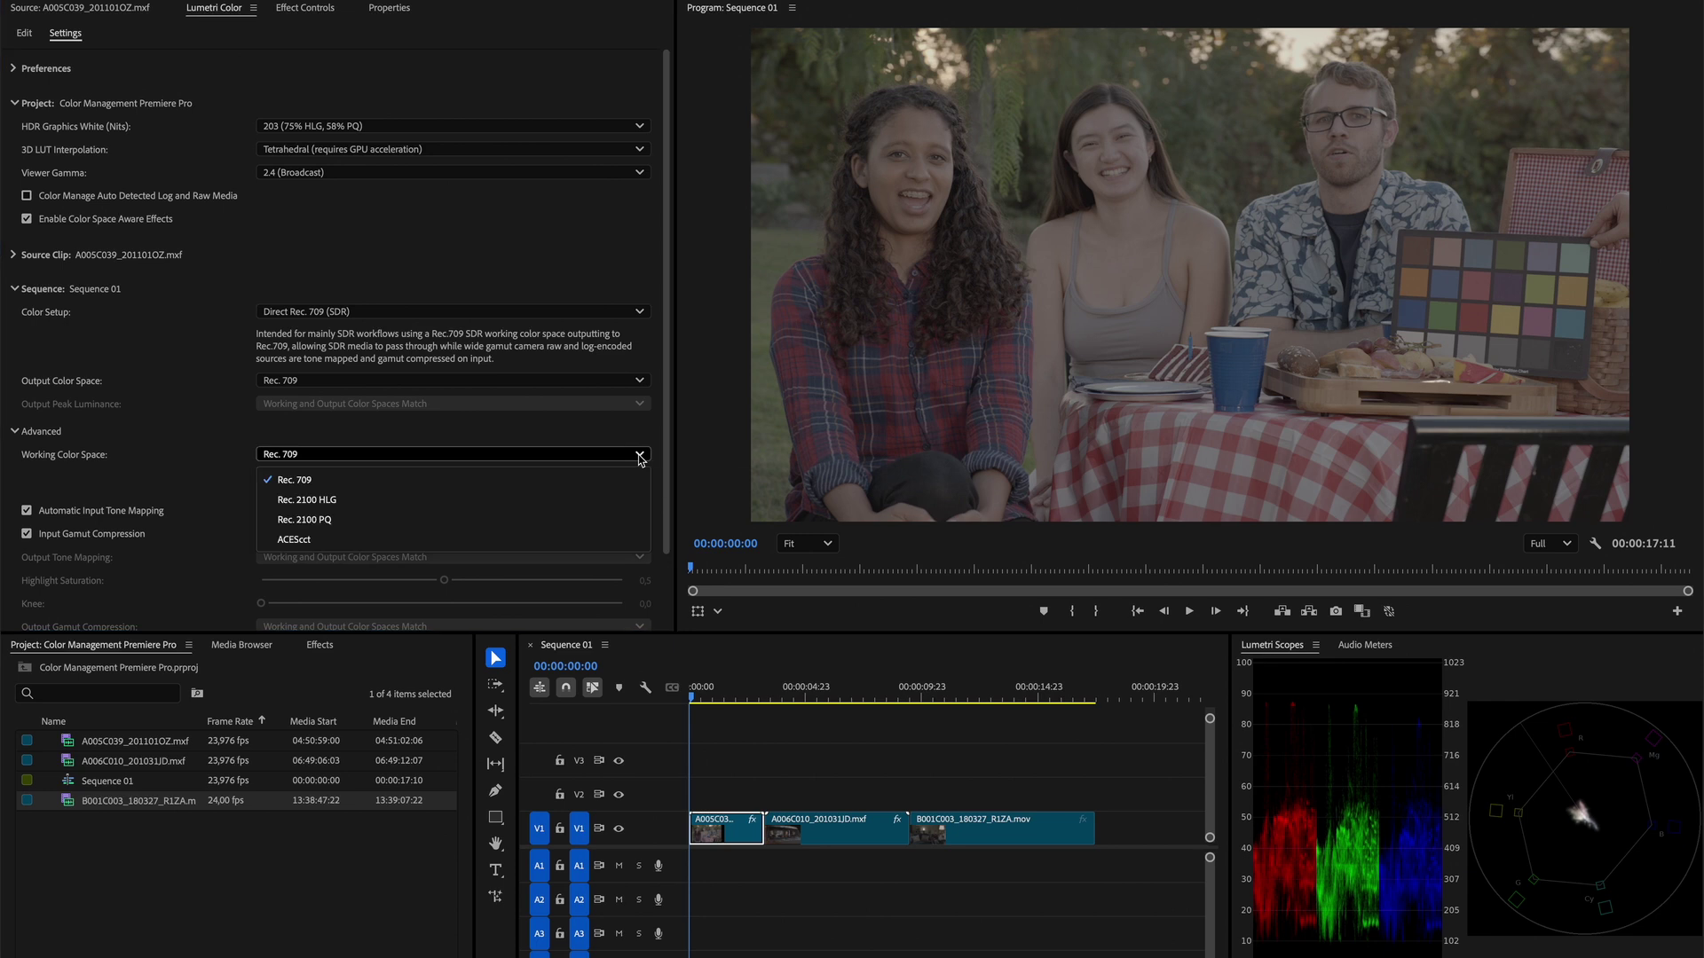
{"action": "left_click", "coordinate": [301, 540]}
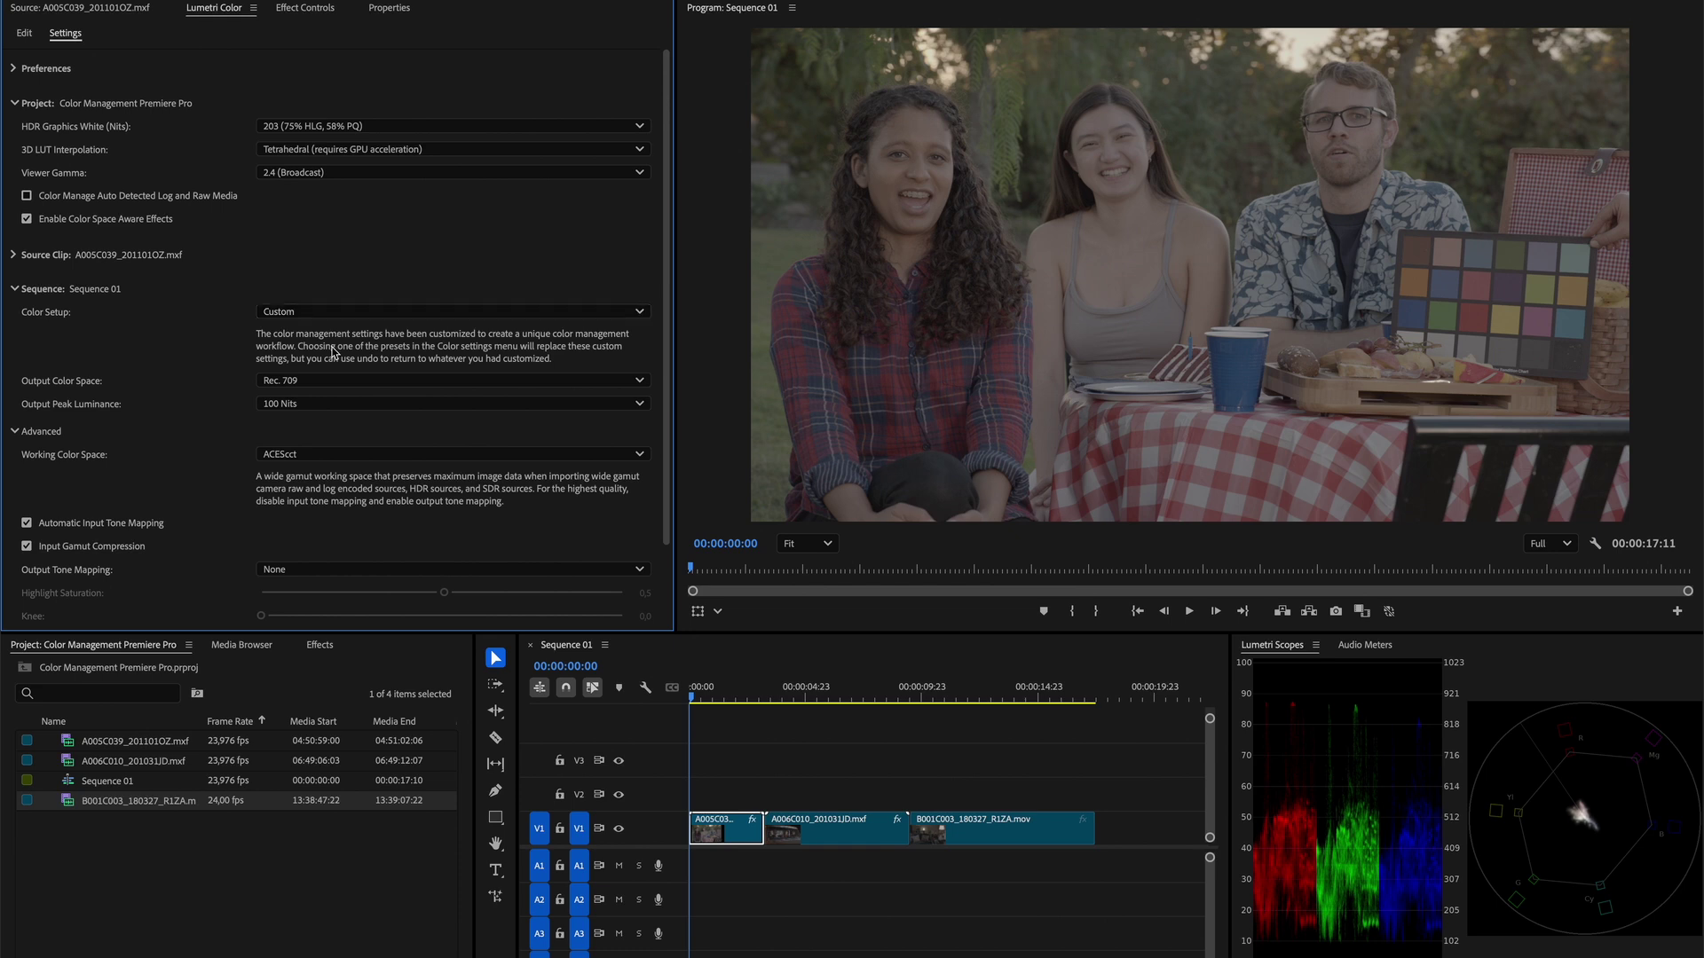
{"action": "left_click", "coordinate": [335, 384]}
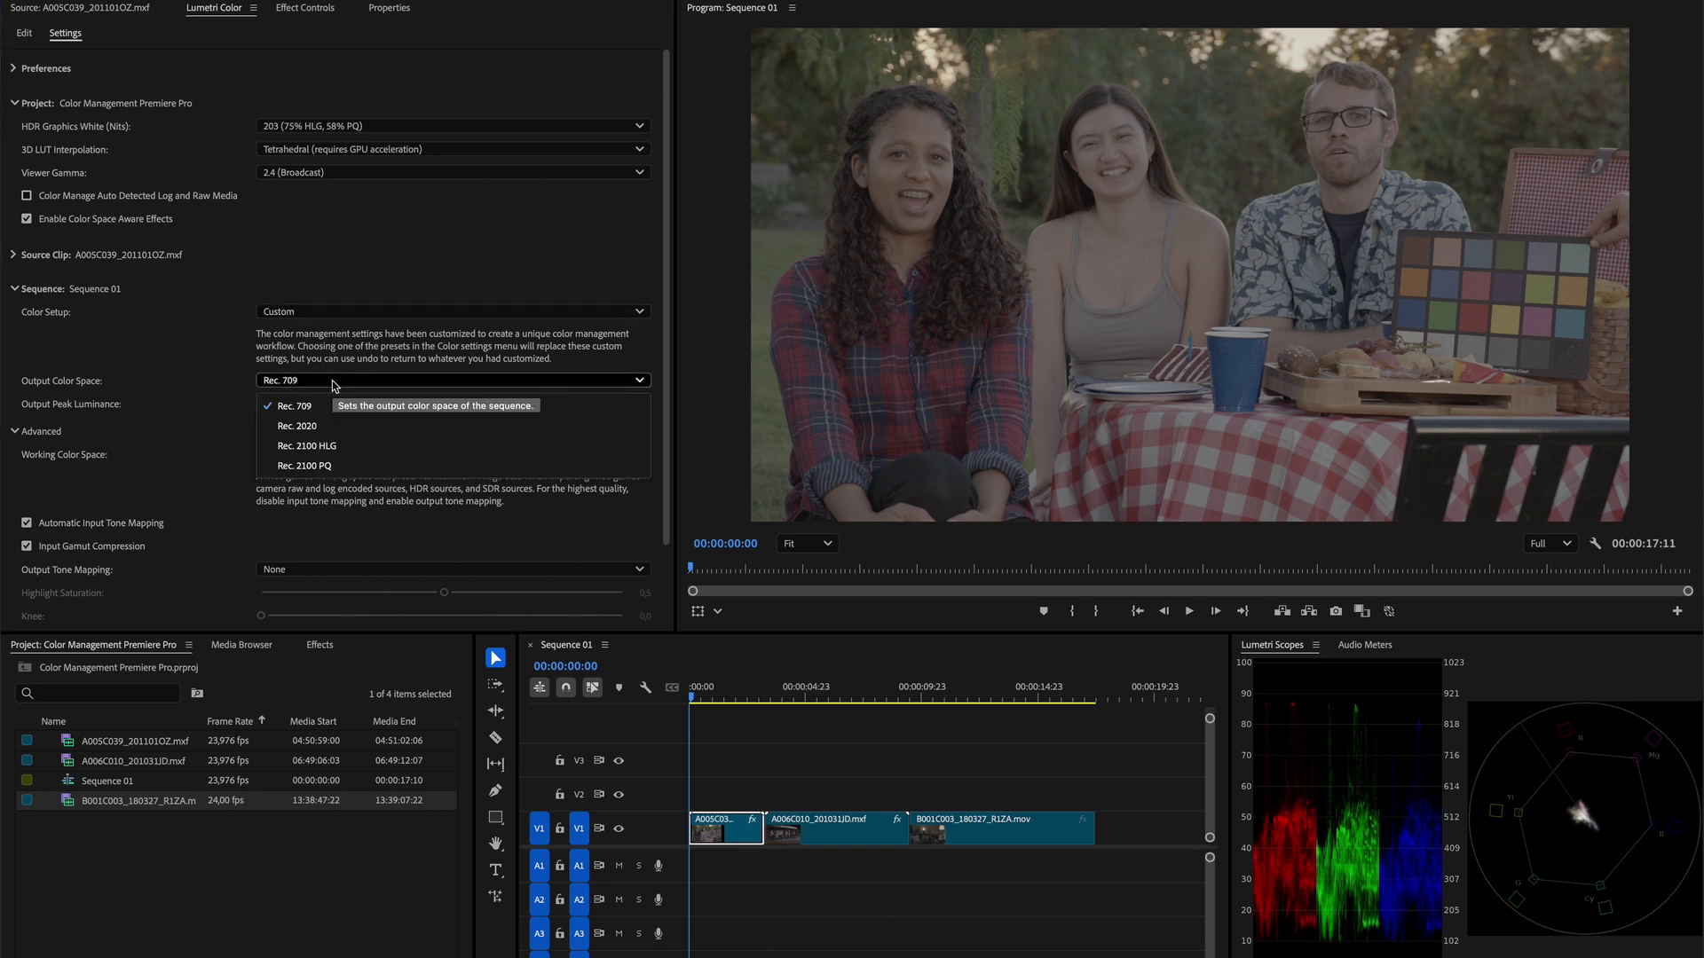
{"action": "left_click", "coordinate": [335, 383]}
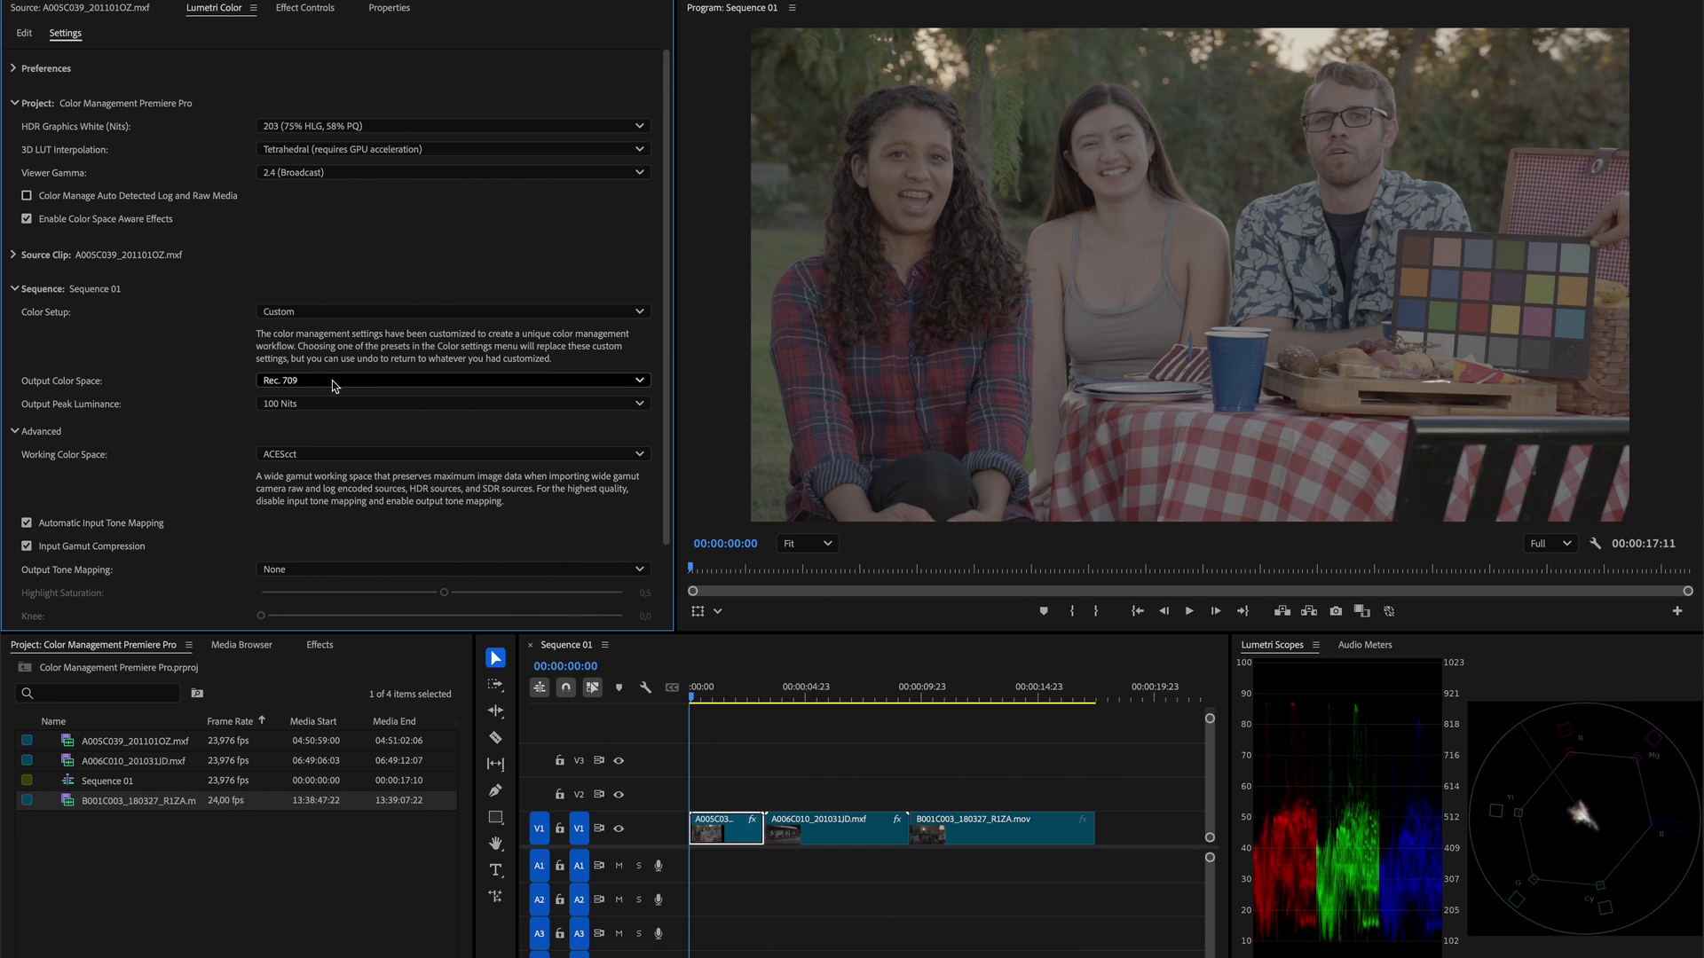
- Override clip A005C039's media color space with Sony S-Log3/S-Gamut3.Cine
{"action": "left_click", "coordinate": [14, 256]}
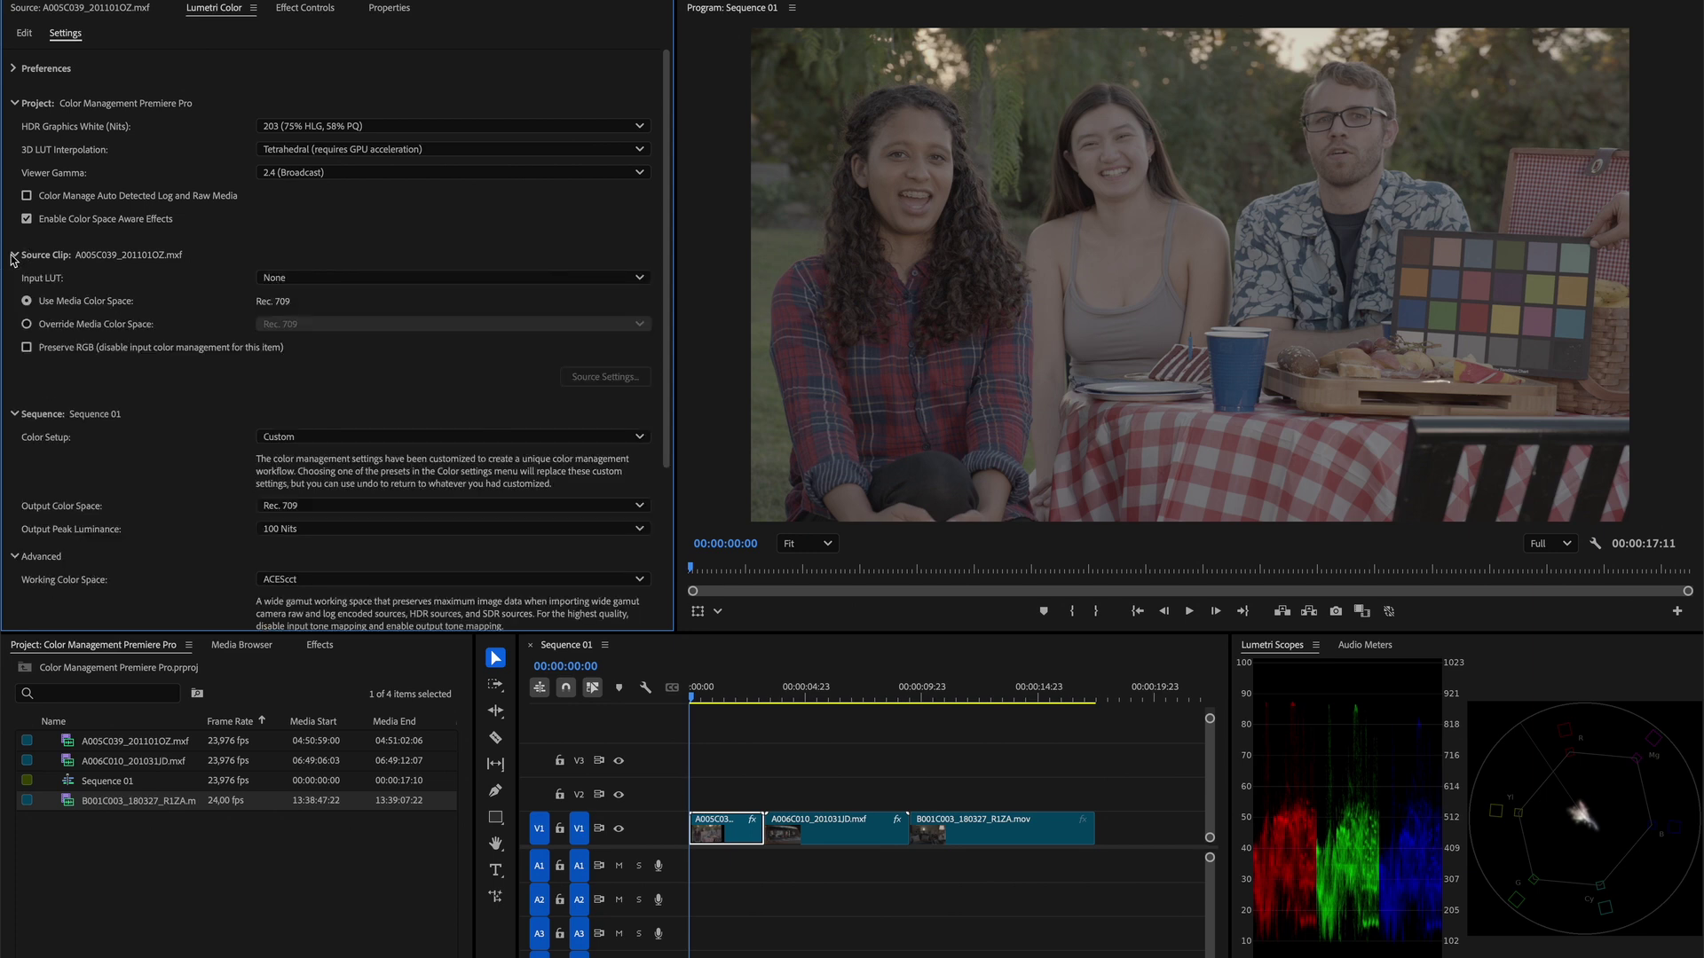
{"action": "left_click", "coordinate": [27, 324]}
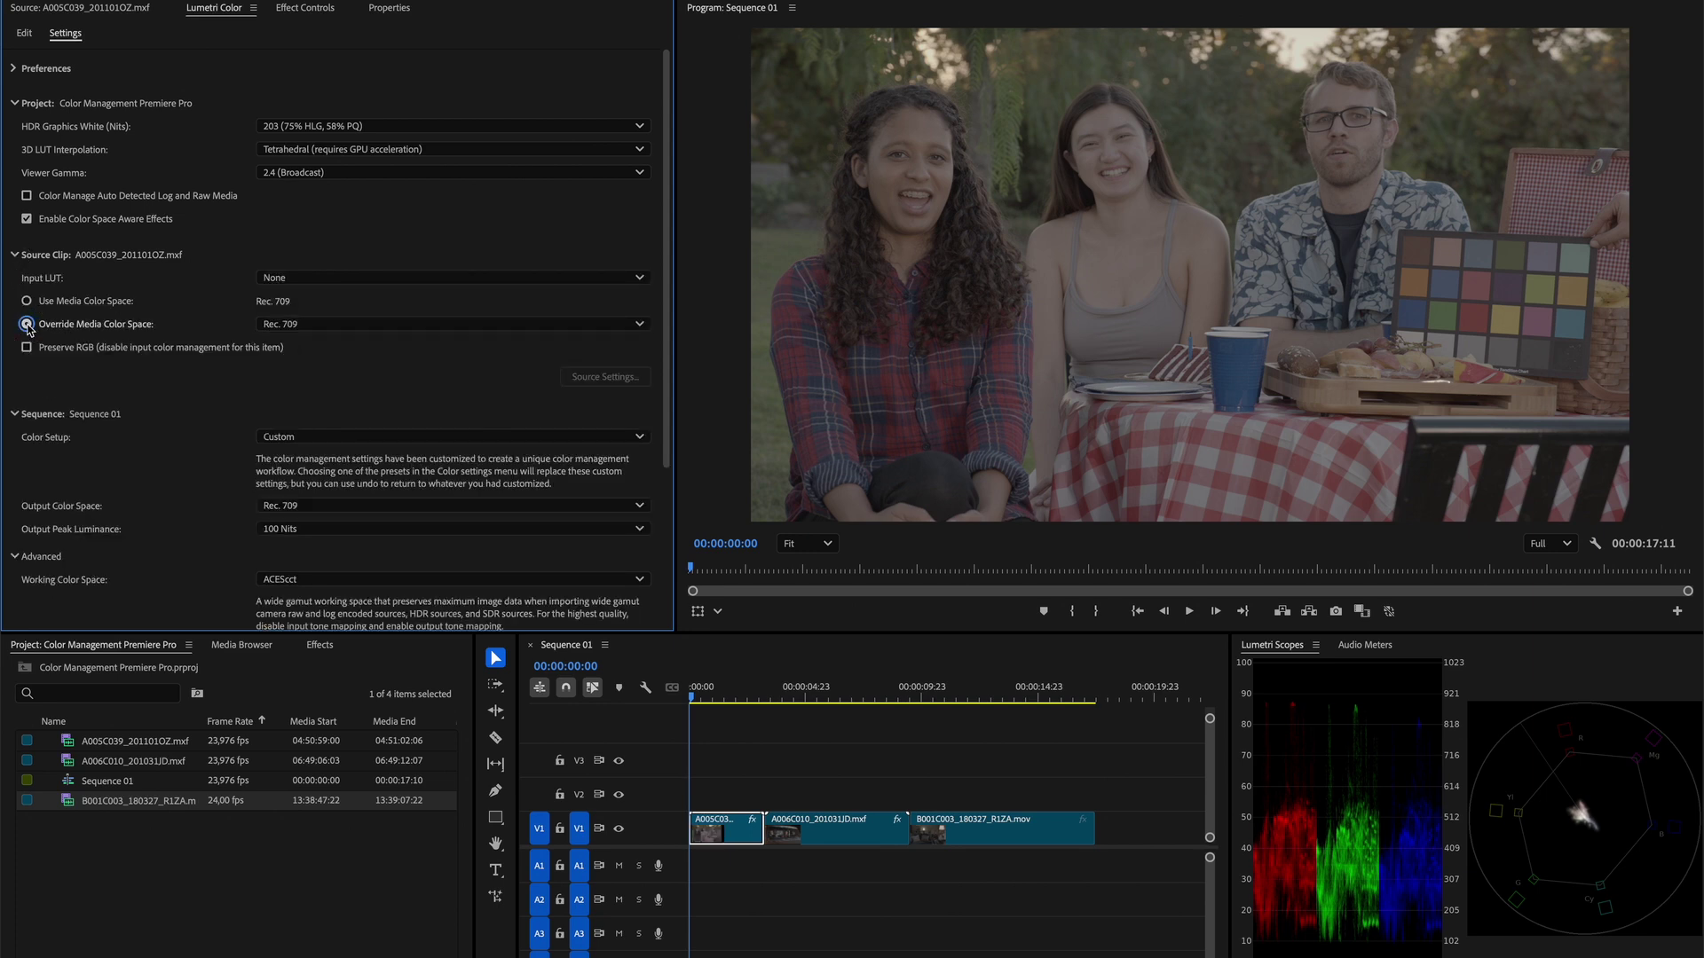
{"action": "left_click", "coordinate": [392, 325]}
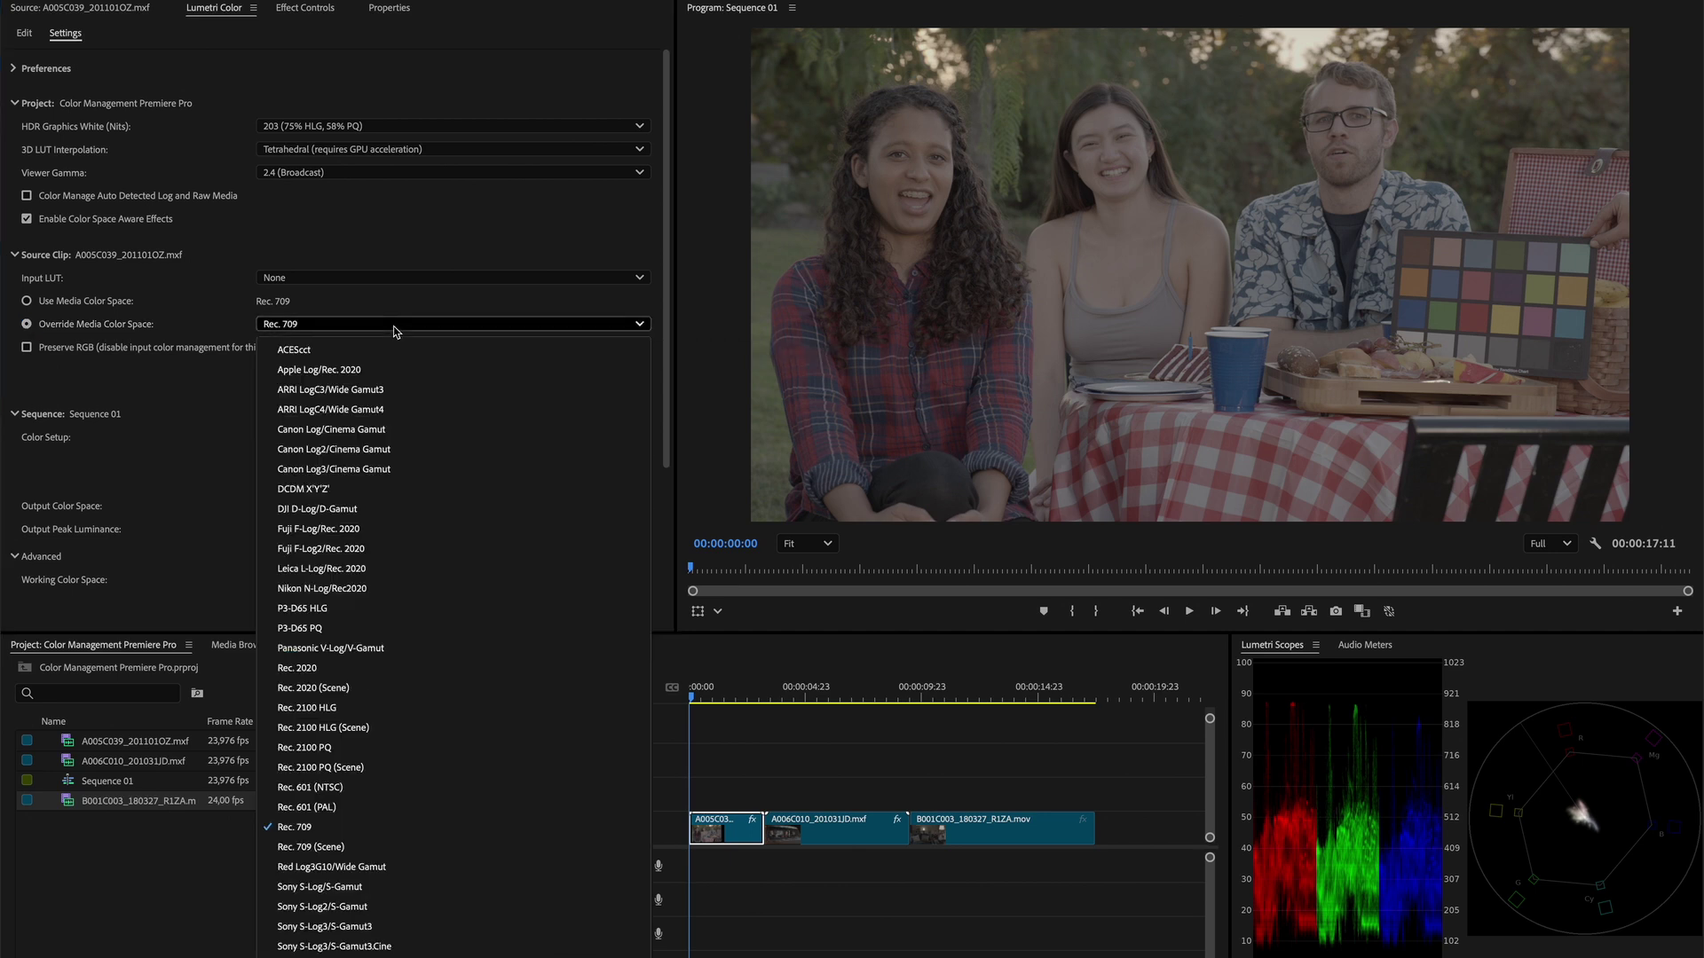
{"action": "left_click", "coordinate": [361, 947]}
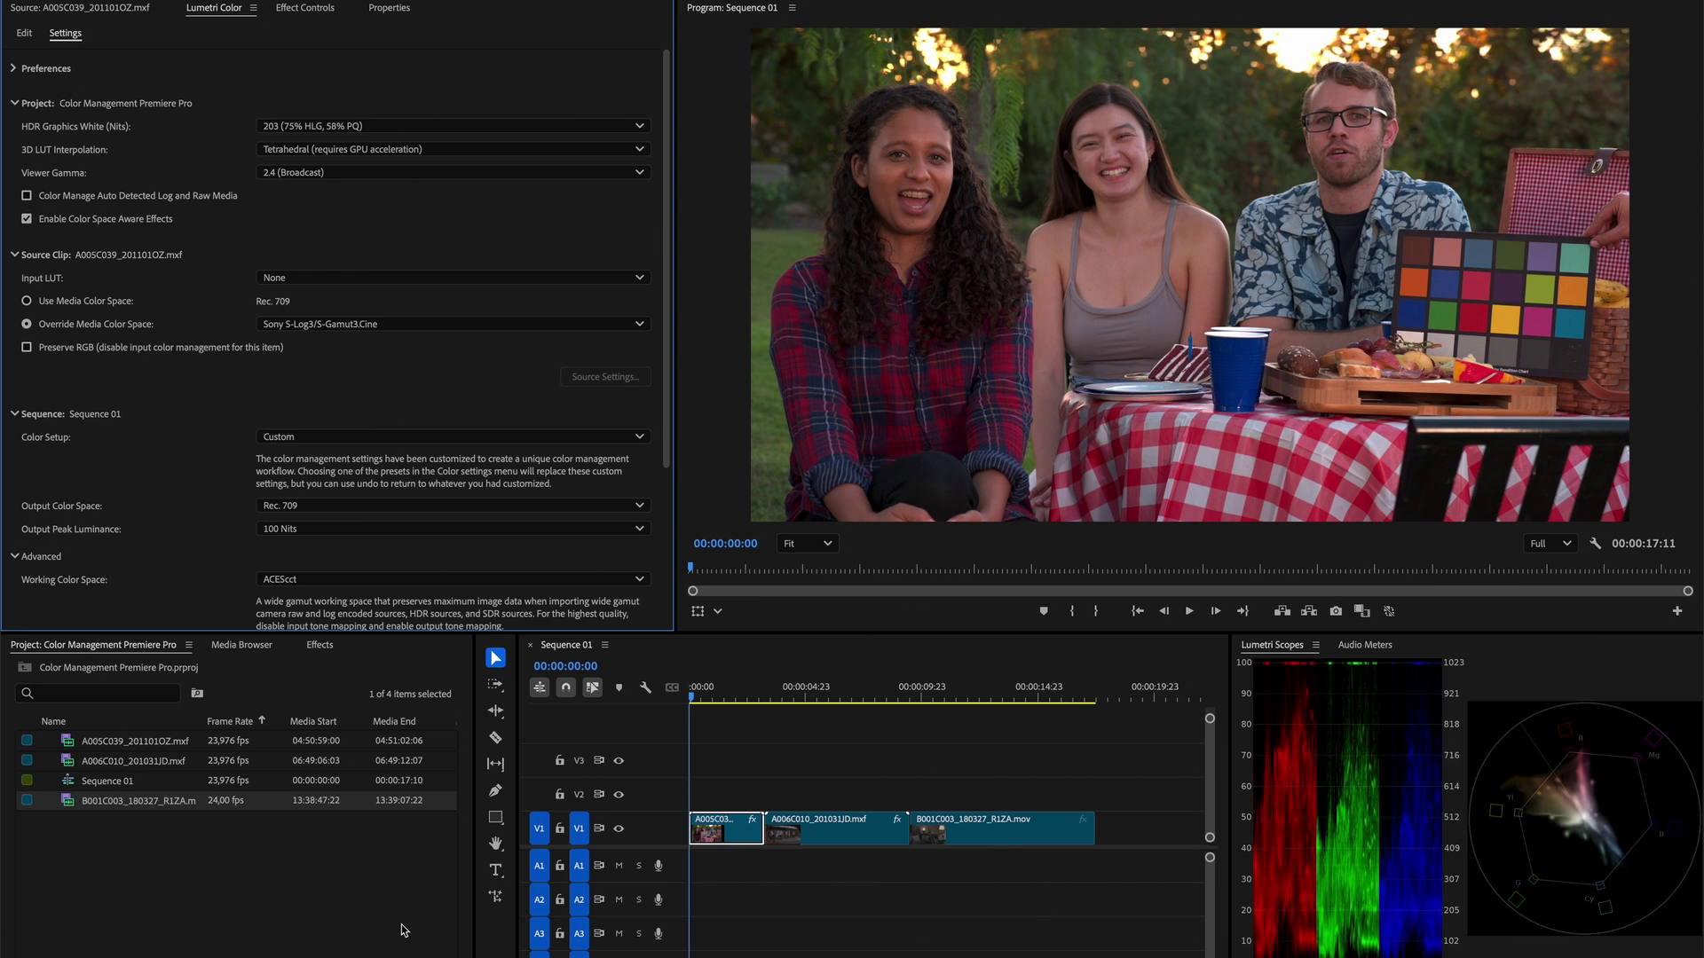
- Override A006C010 with Sony S-Log3/S-Gamut3.Cine, and enable the override for B001C003
{"action": "left_click", "coordinate": [793, 698]}
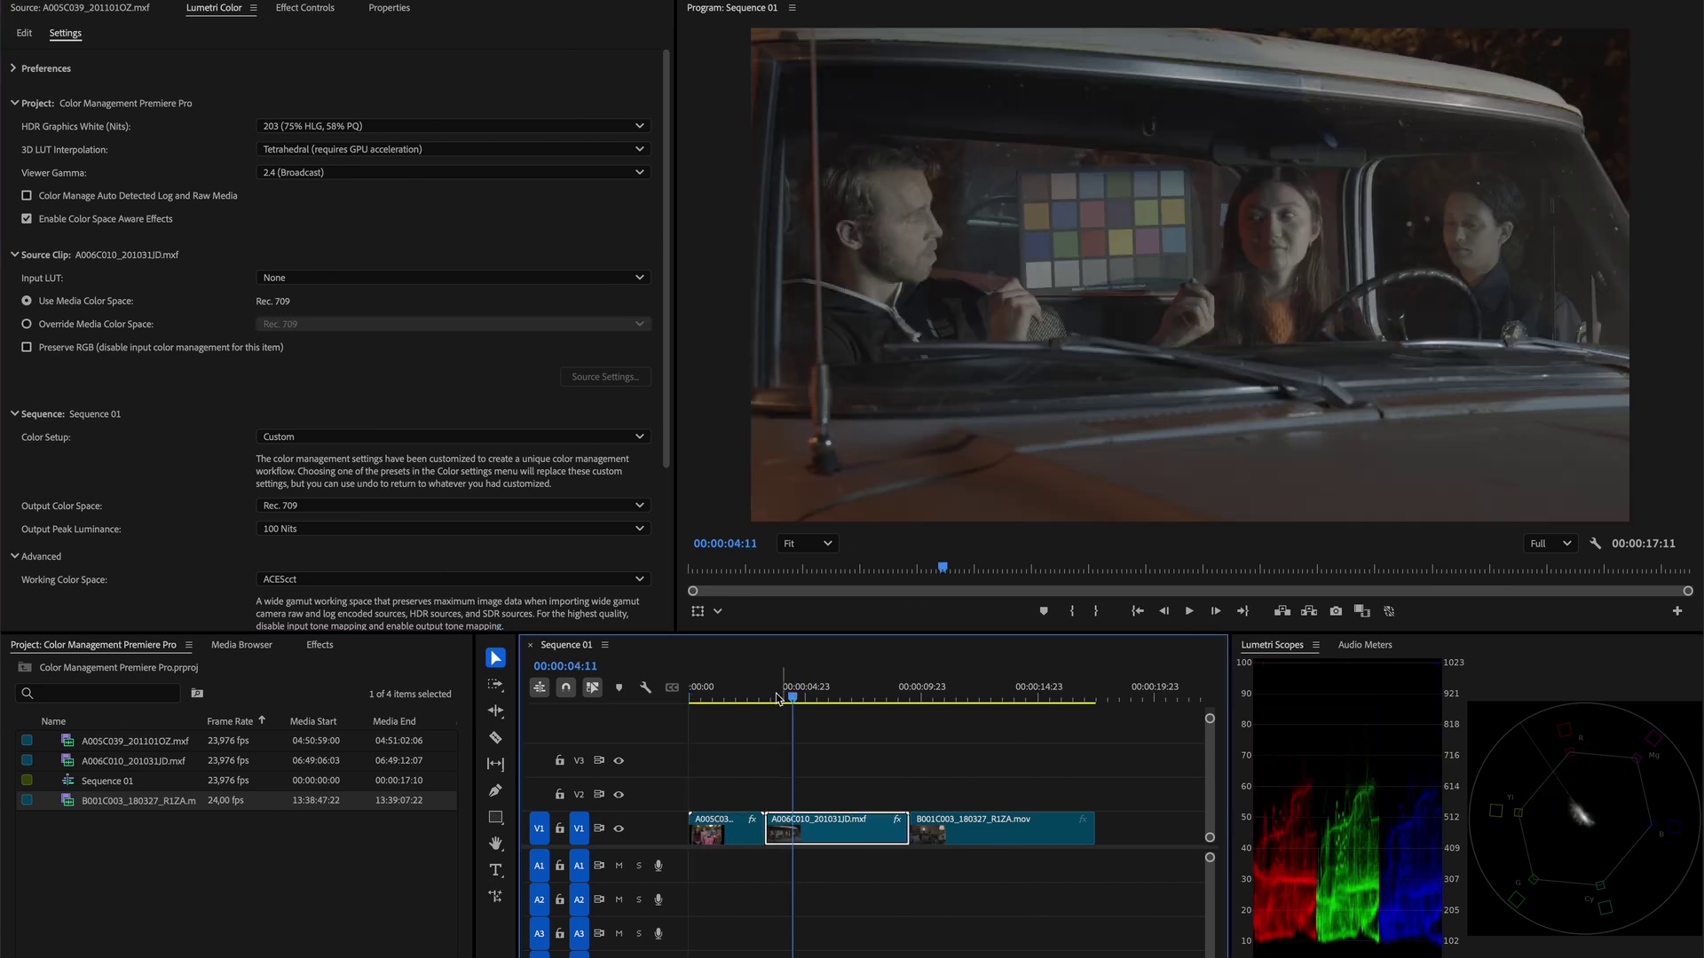
{"action": "left_click", "coordinate": [53, 324]}
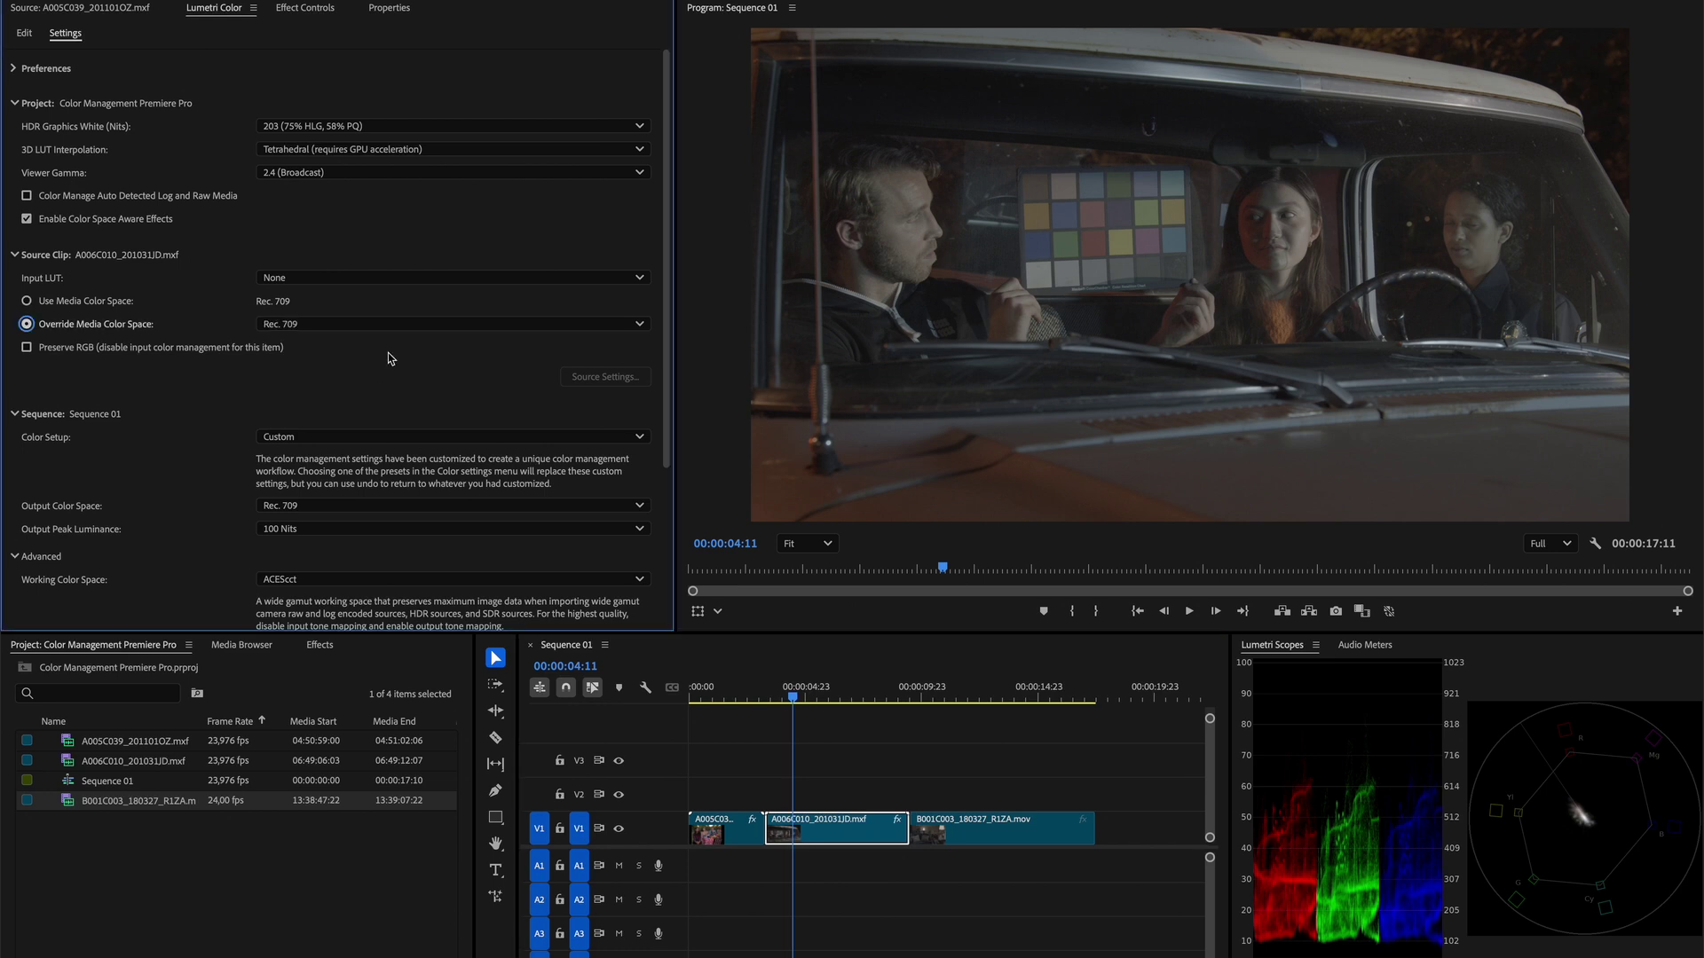
{"action": "left_click", "coordinate": [355, 324]}
{"action": "left_click", "coordinate": [364, 947]}
{"action": "left_click", "coordinate": [946, 698]}
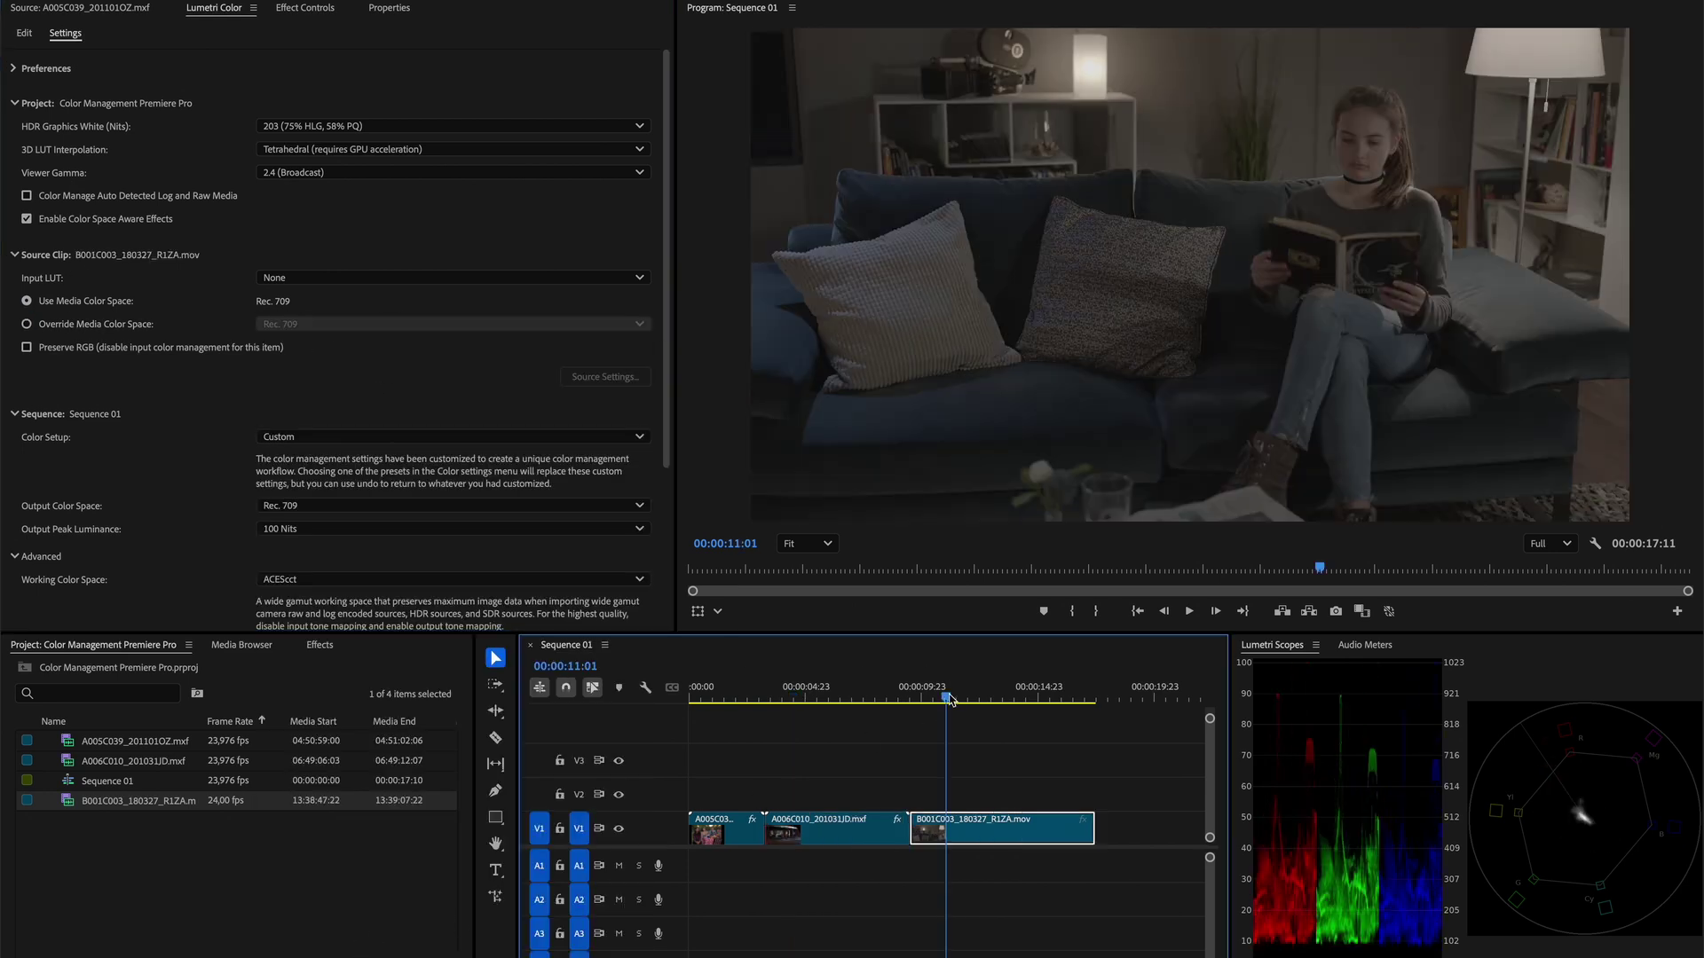
{"action": "left_click", "coordinate": [53, 324]}
{"action": "left_click", "coordinate": [359, 326]}
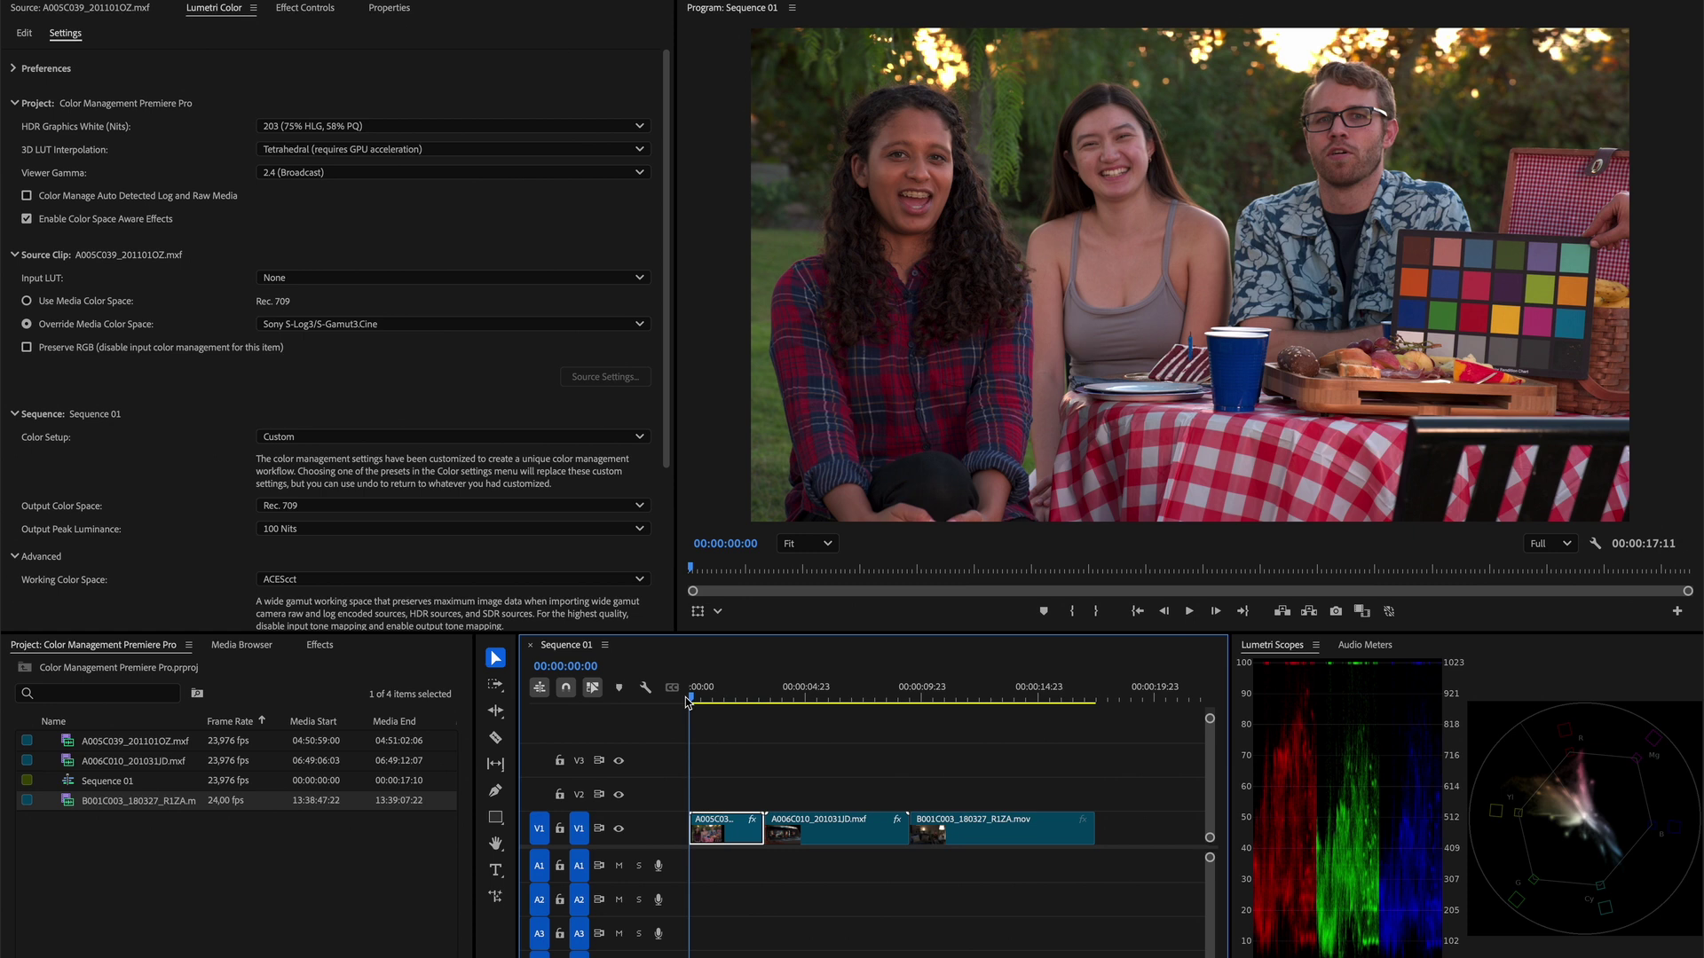
- Create a new adjustment layer and place it on V2 spanning all clips
{"action": "left_click", "coordinate": [421, 953]}
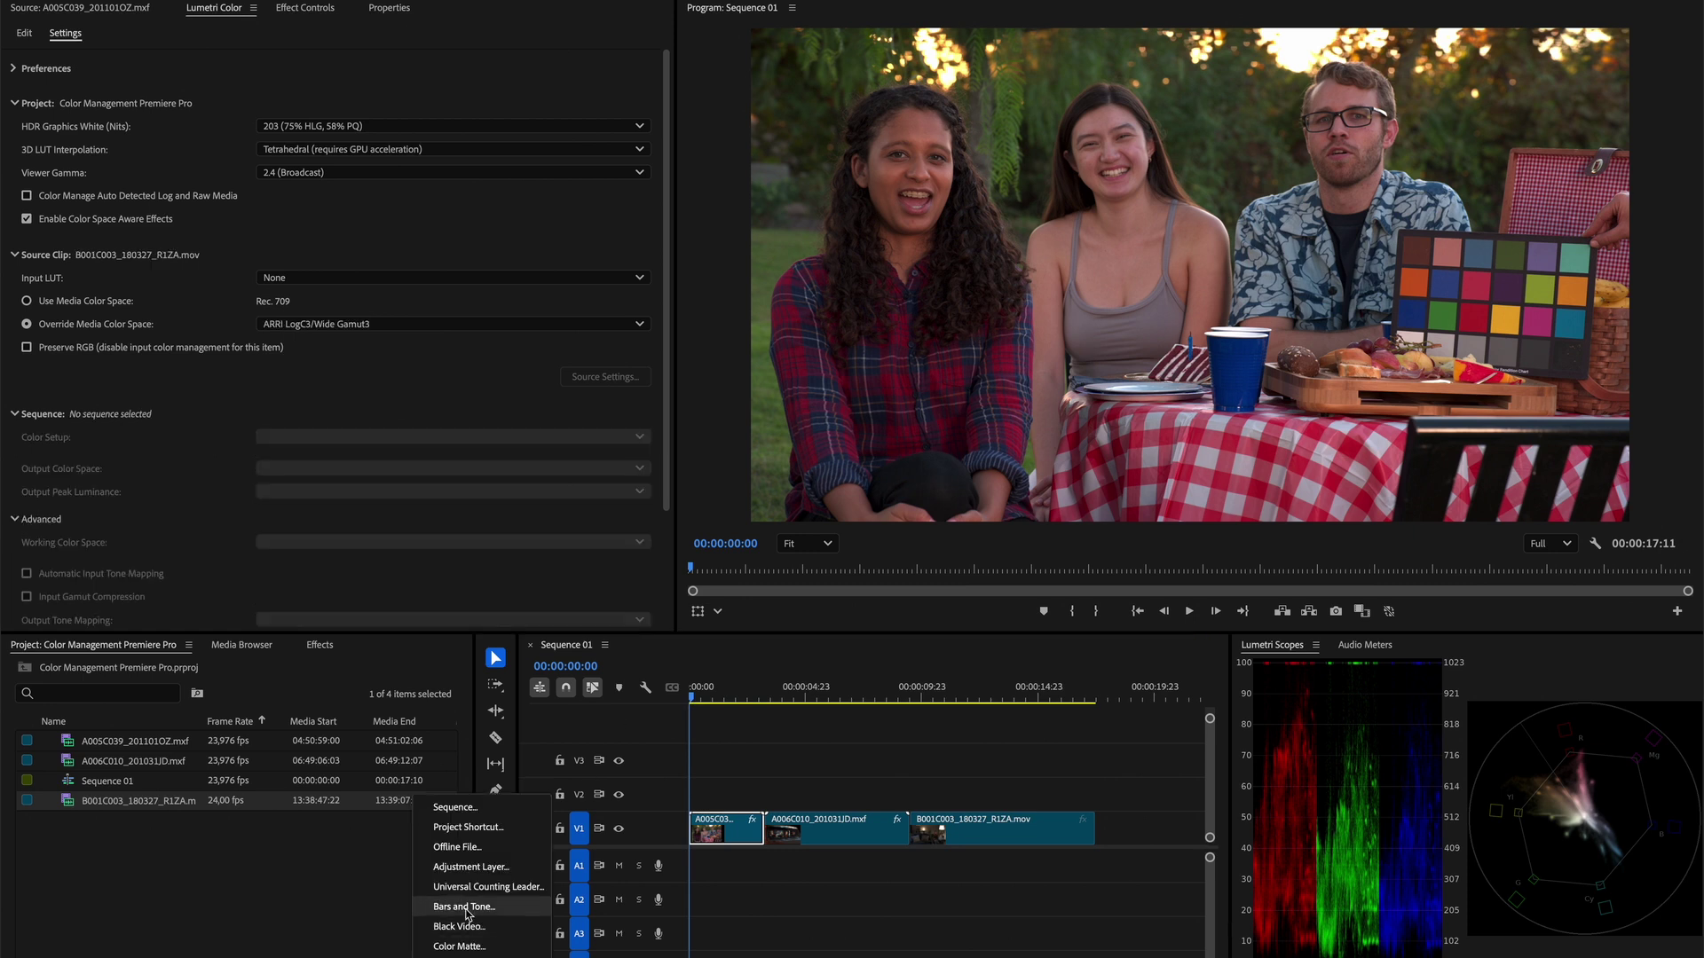
{"action": "left_click", "coordinate": [470, 867]}
{"action": "left_click", "coordinate": [970, 587]}
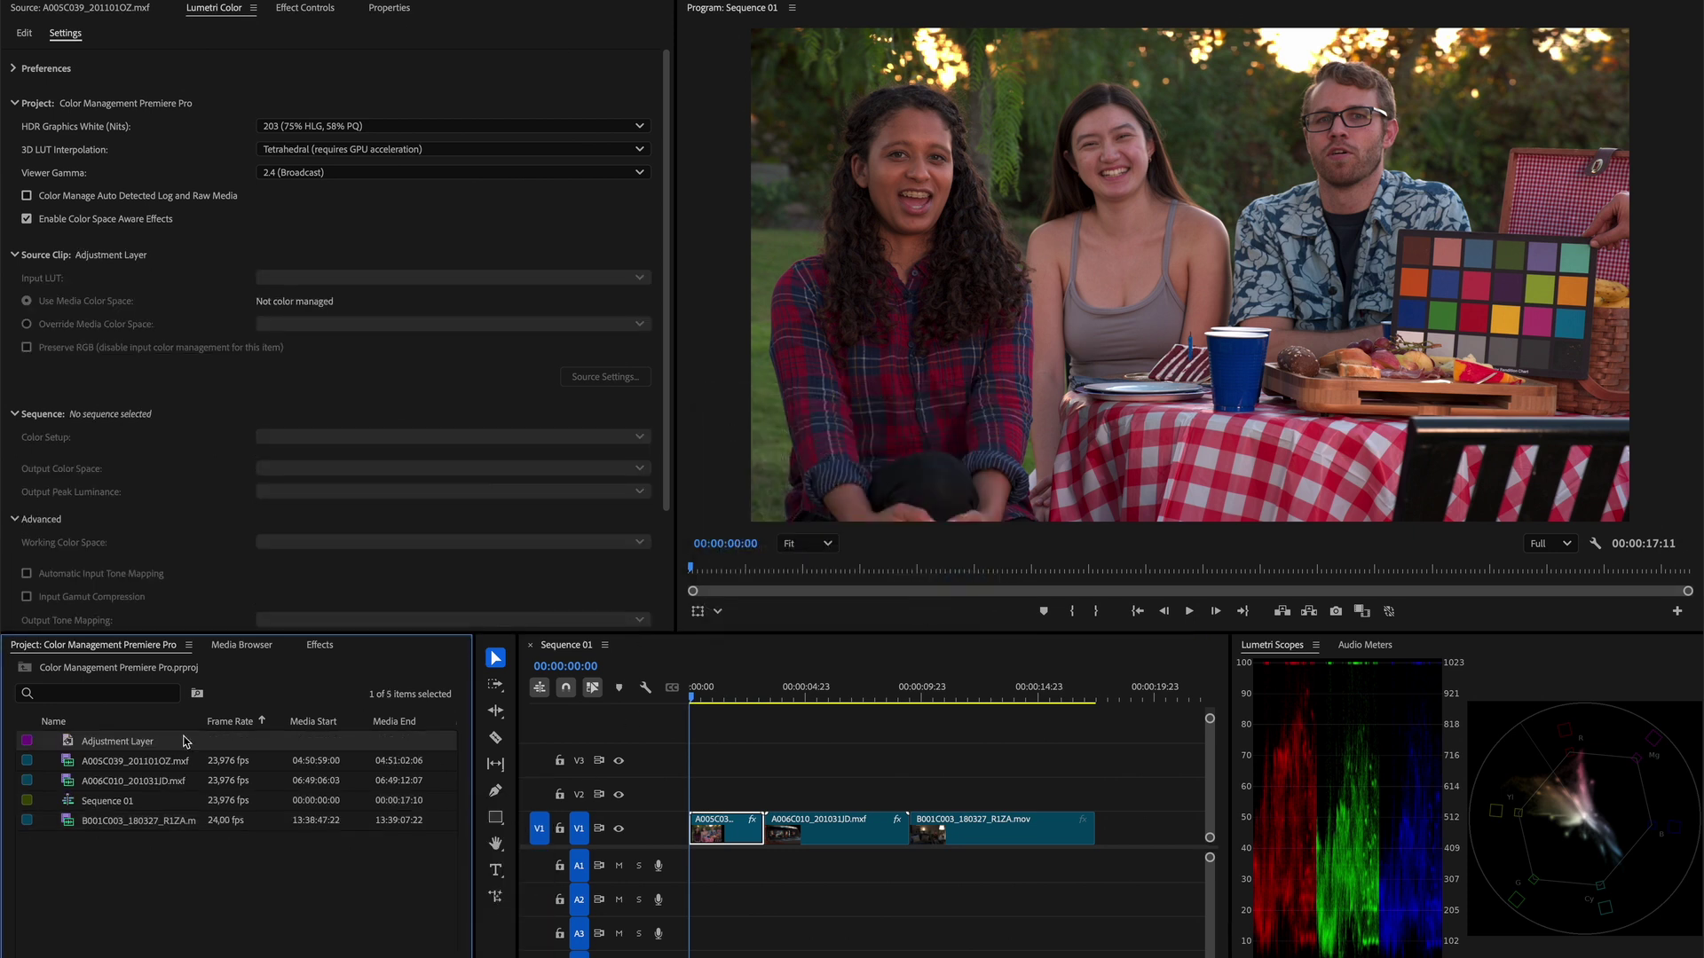
{"action": "left_click_drag", "start_coordinate": [185, 741], "coordinate": [1095, 792]}
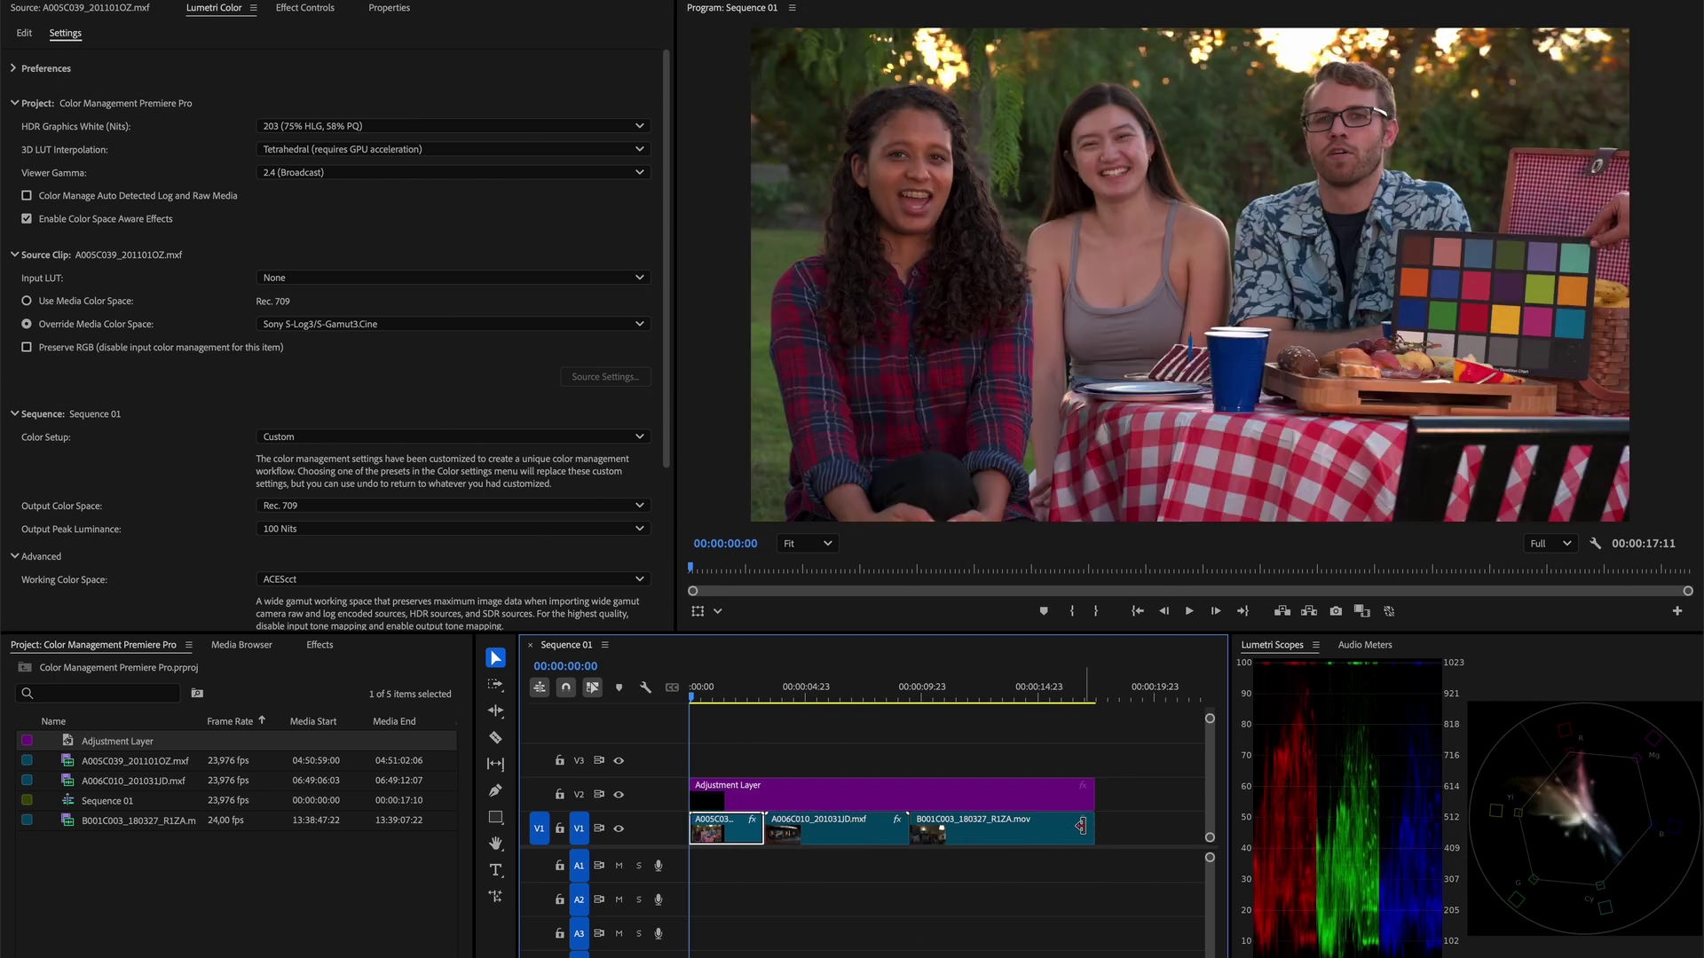
- Apply the Magic Bullet Looks effect, found by searching 'bullet', and launch its editor
{"action": "left_click", "coordinate": [320, 645]}
{"action": "left_click", "coordinate": [148, 674]}
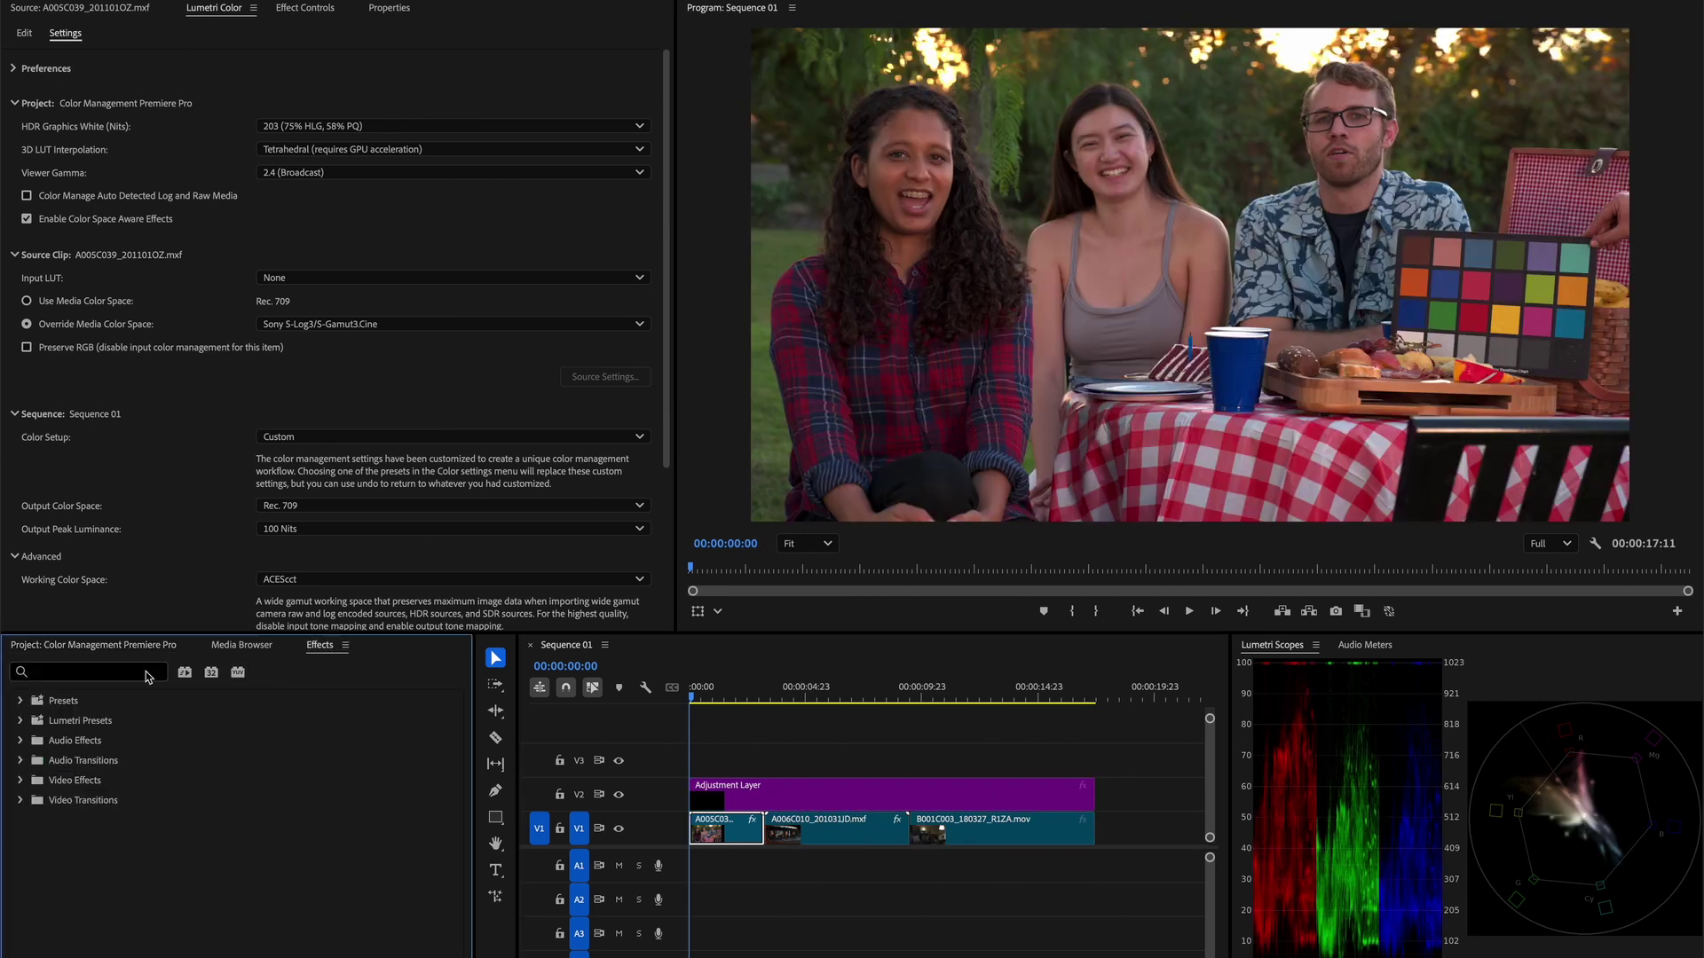
{"action": "left_click", "coordinate": [144, 676]}
{"action": "type", "text": "bullet"}
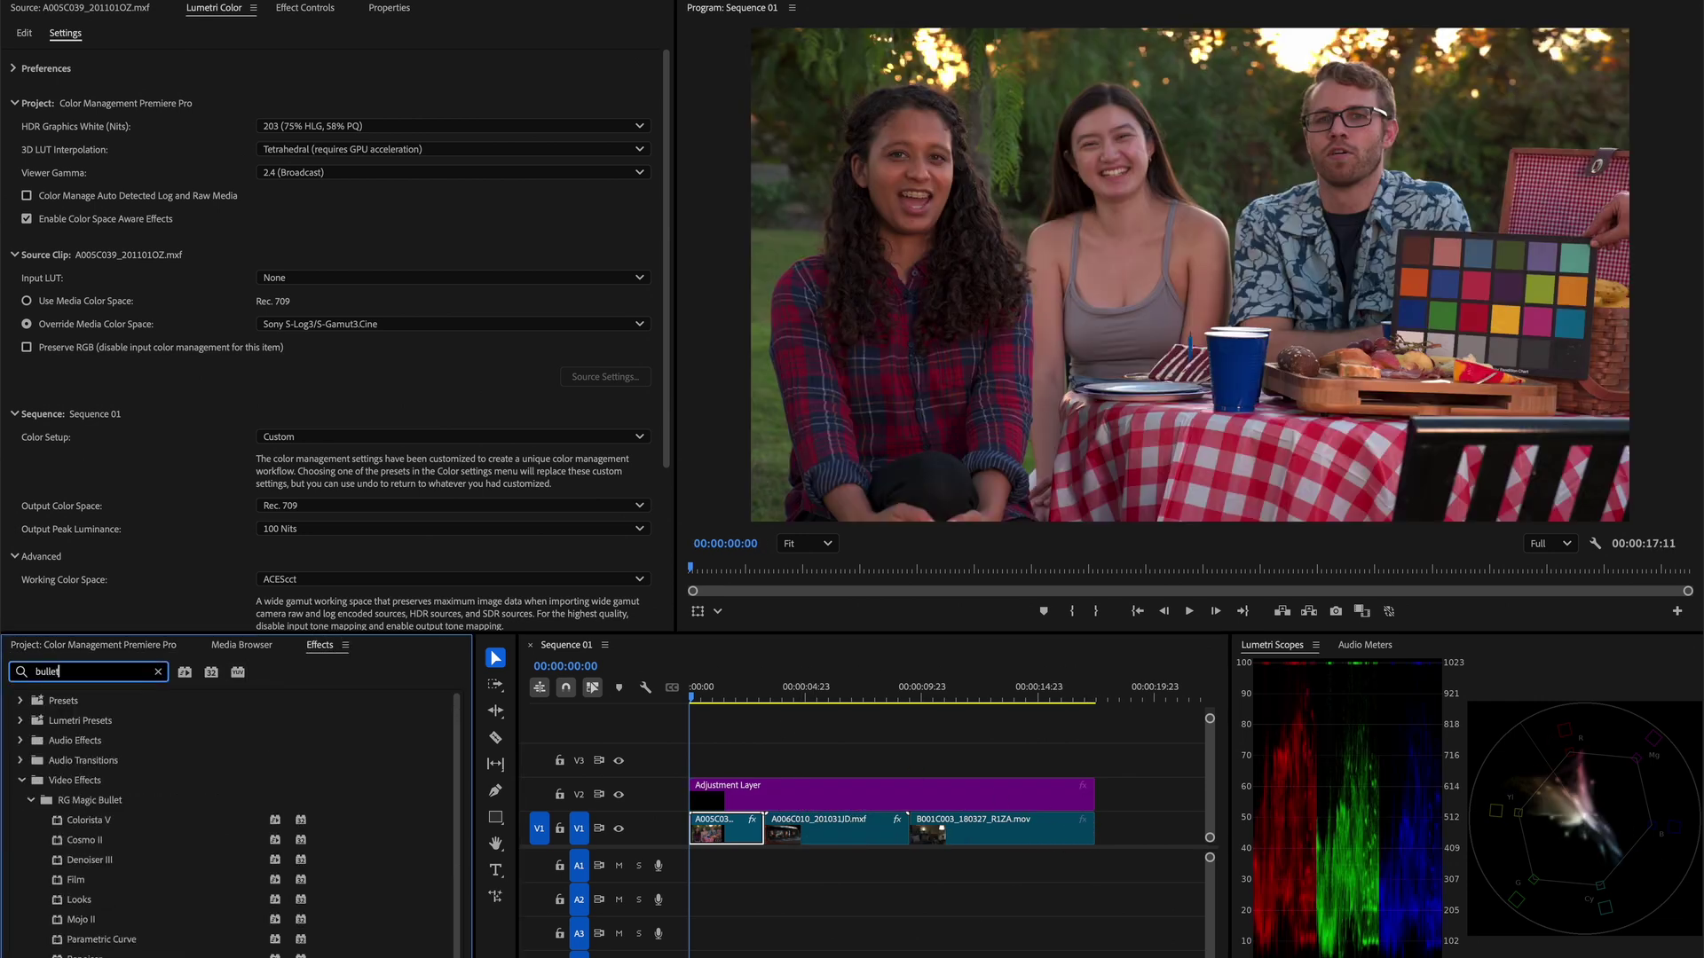
{"action": "left_click", "coordinate": [322, 10]}
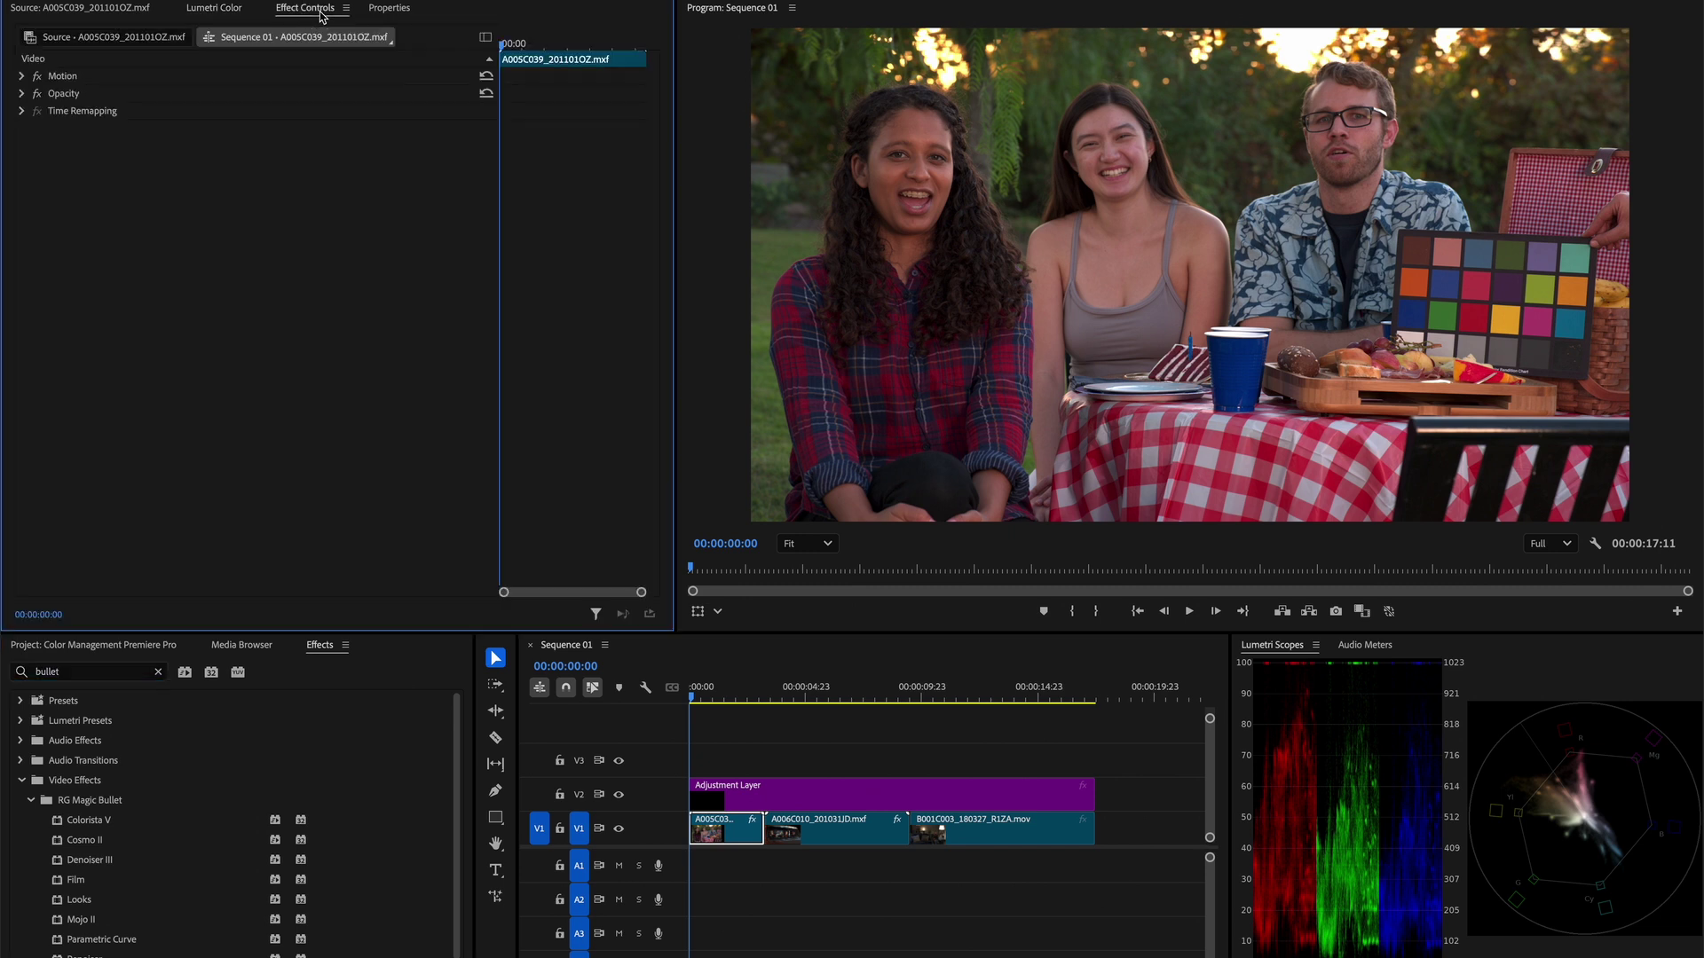
{"action": "left_click_drag", "start_coordinate": [80, 900], "coordinate": [802, 801]}
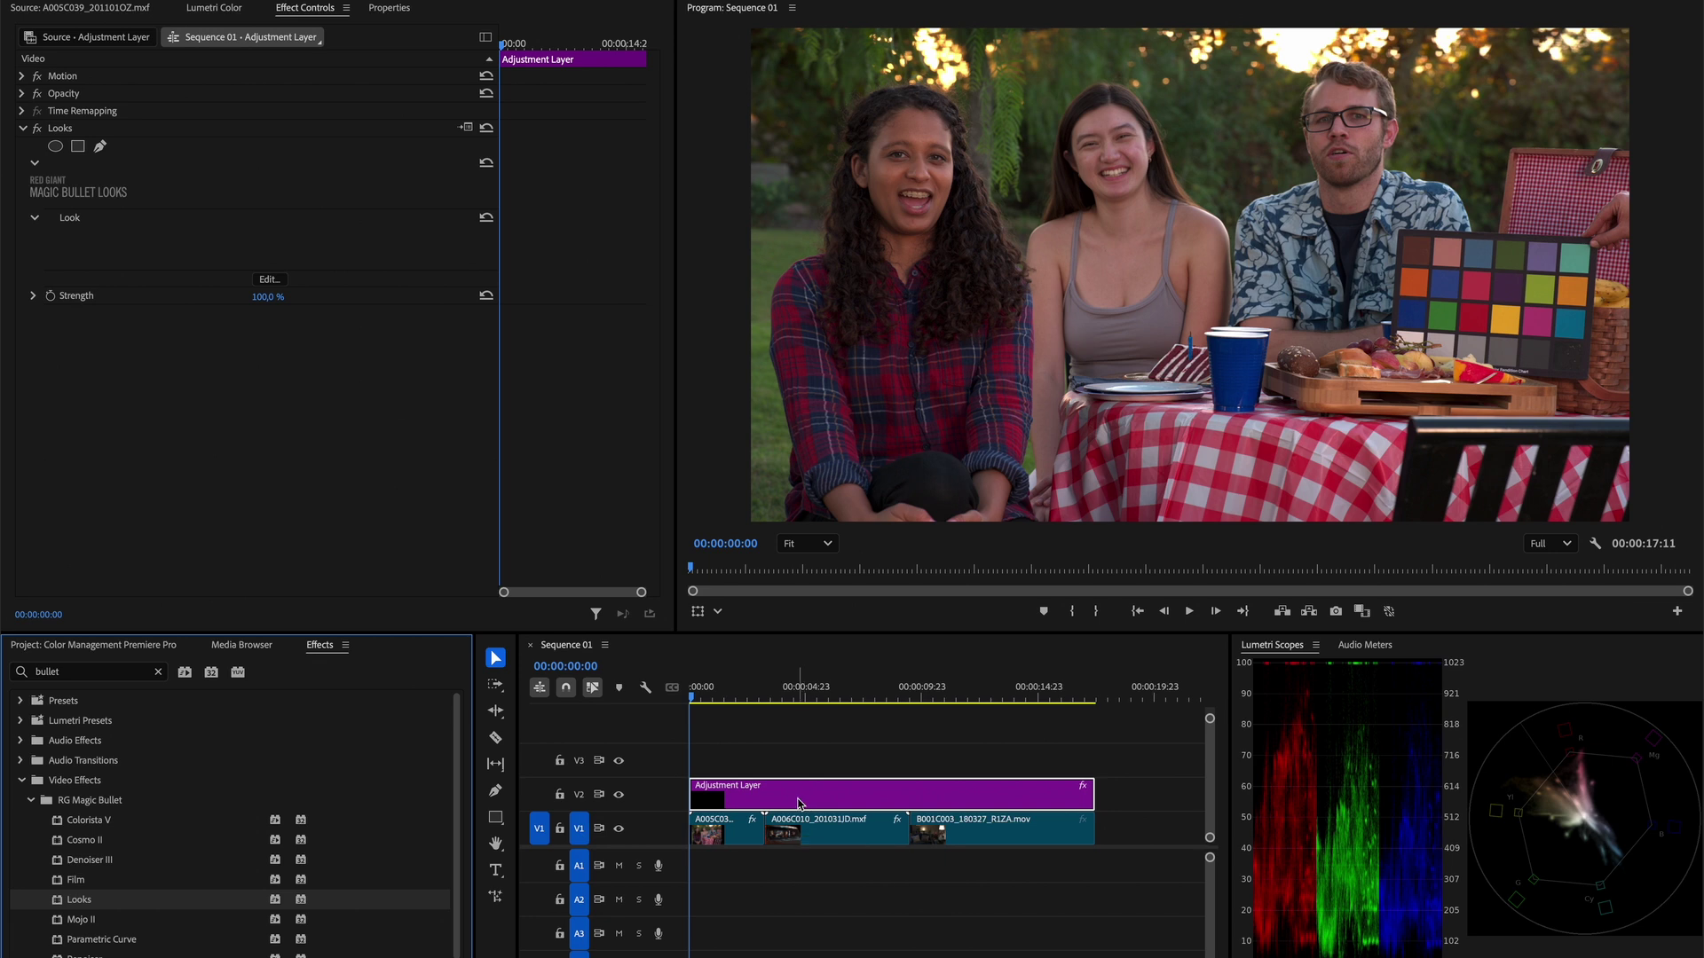
{"action": "left_click", "coordinate": [267, 280]}
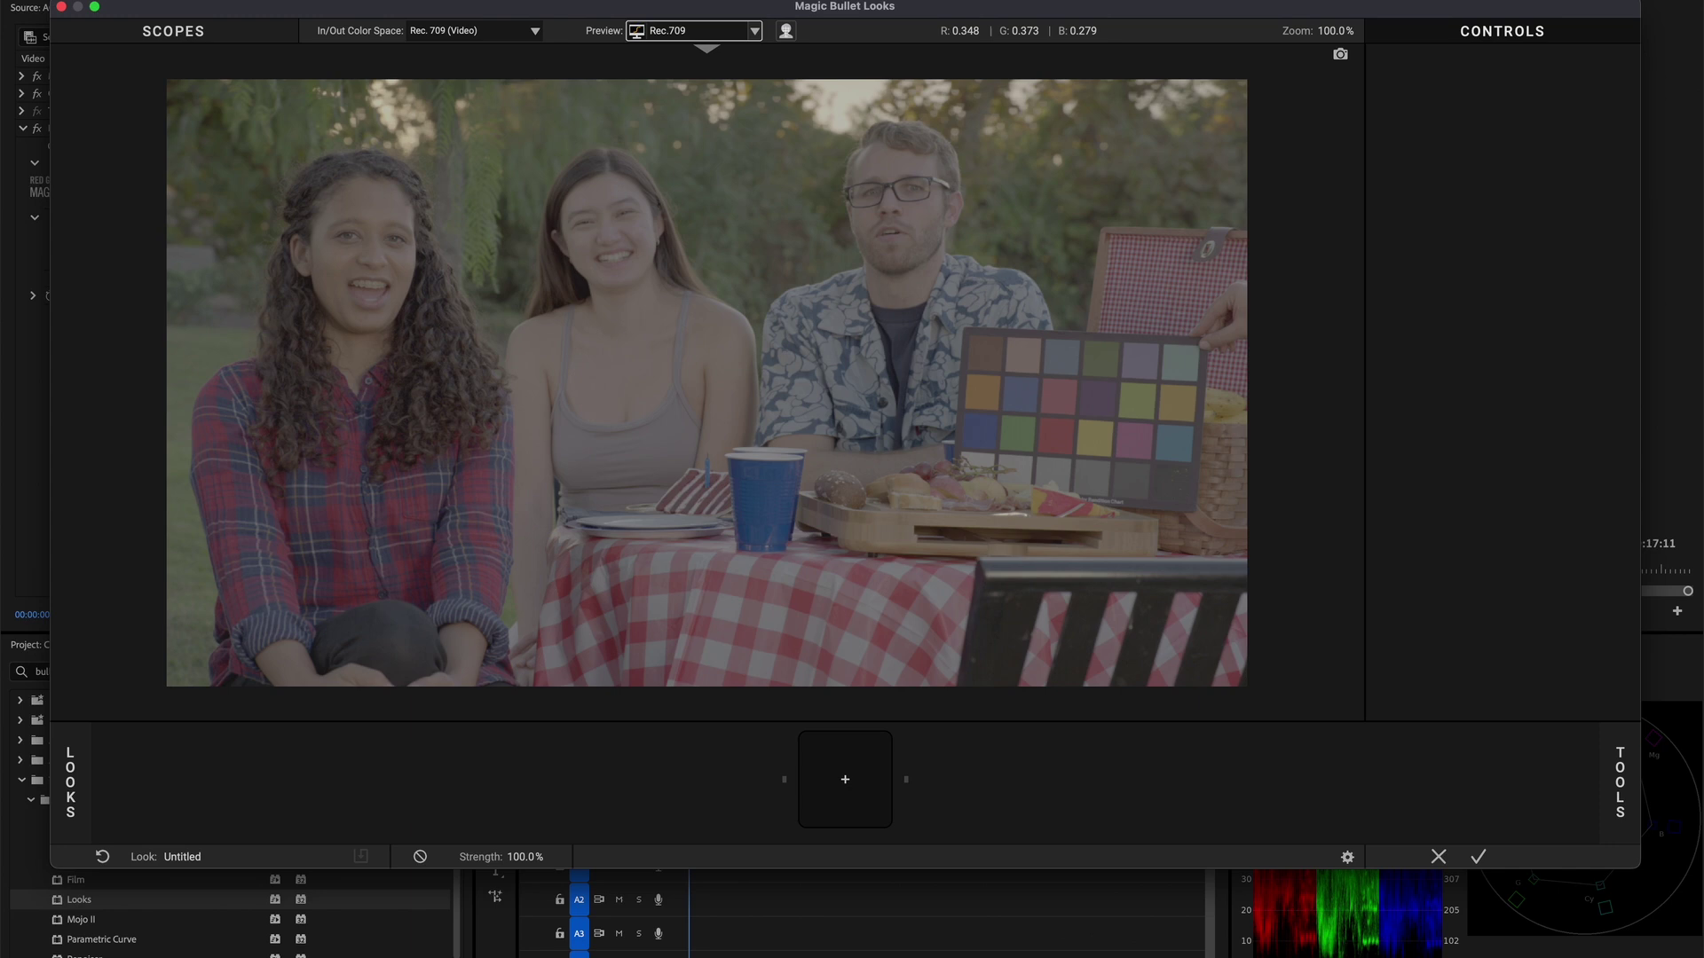
- Use ACEScct (Log) color space, apply Film Grade High Contrast, and accept back into Premiere
{"action": "left_click", "coordinate": [532, 33]}
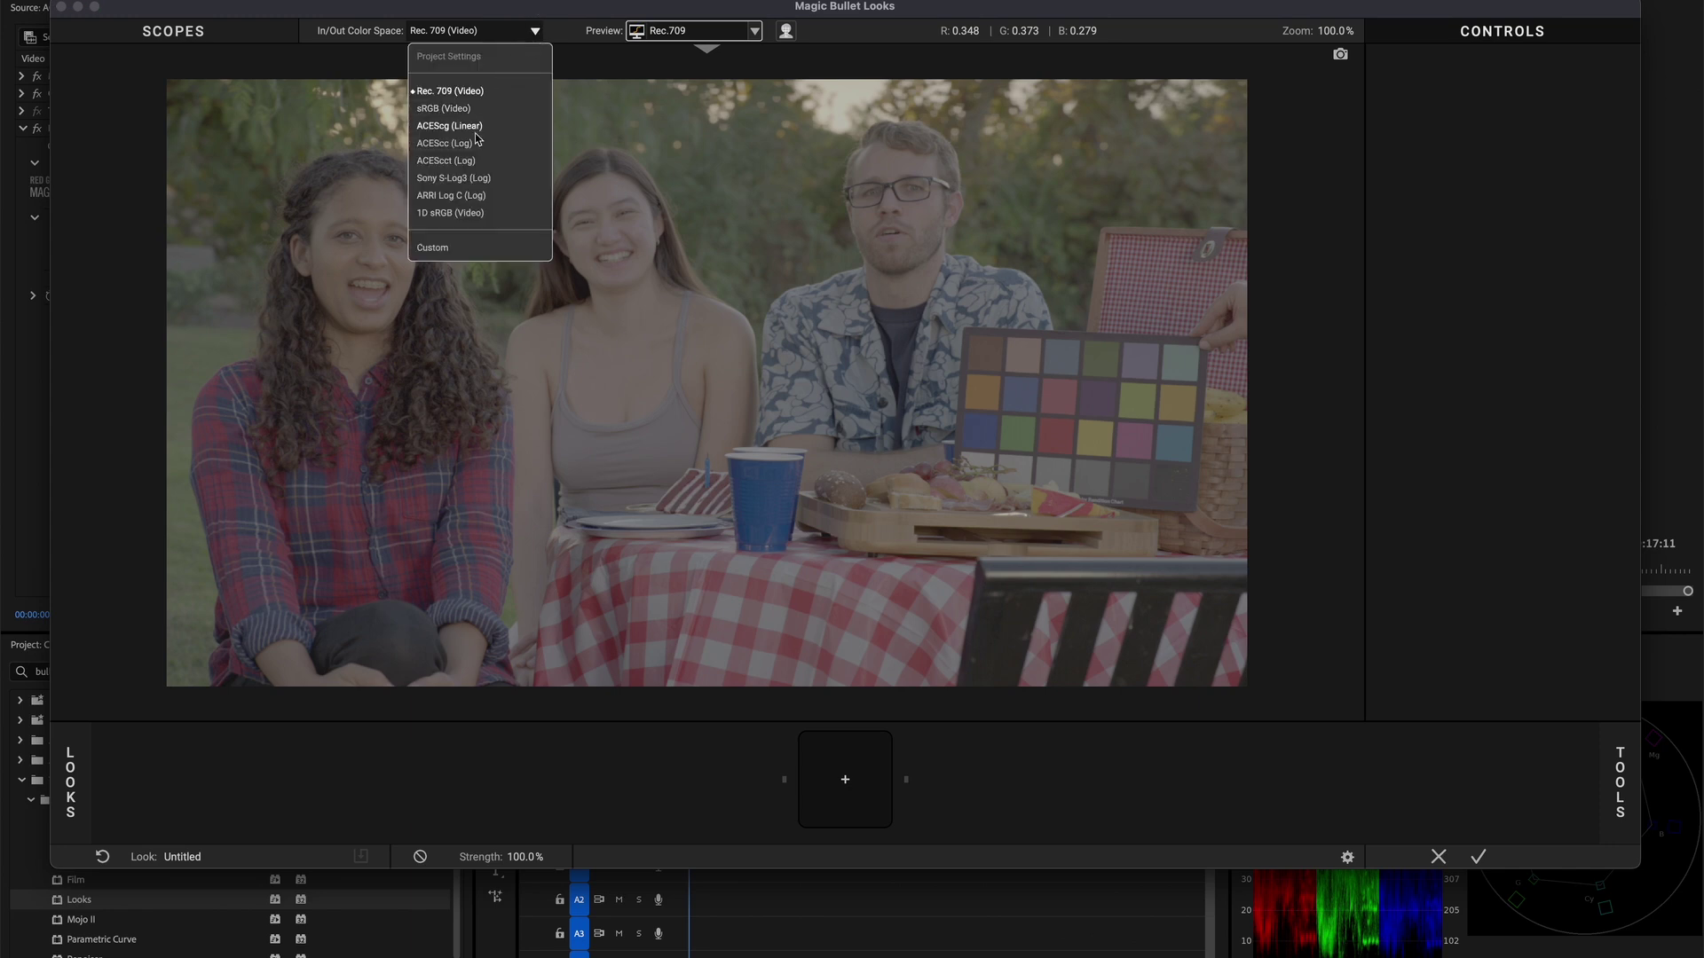
{"action": "left_click", "coordinate": [464, 164]}
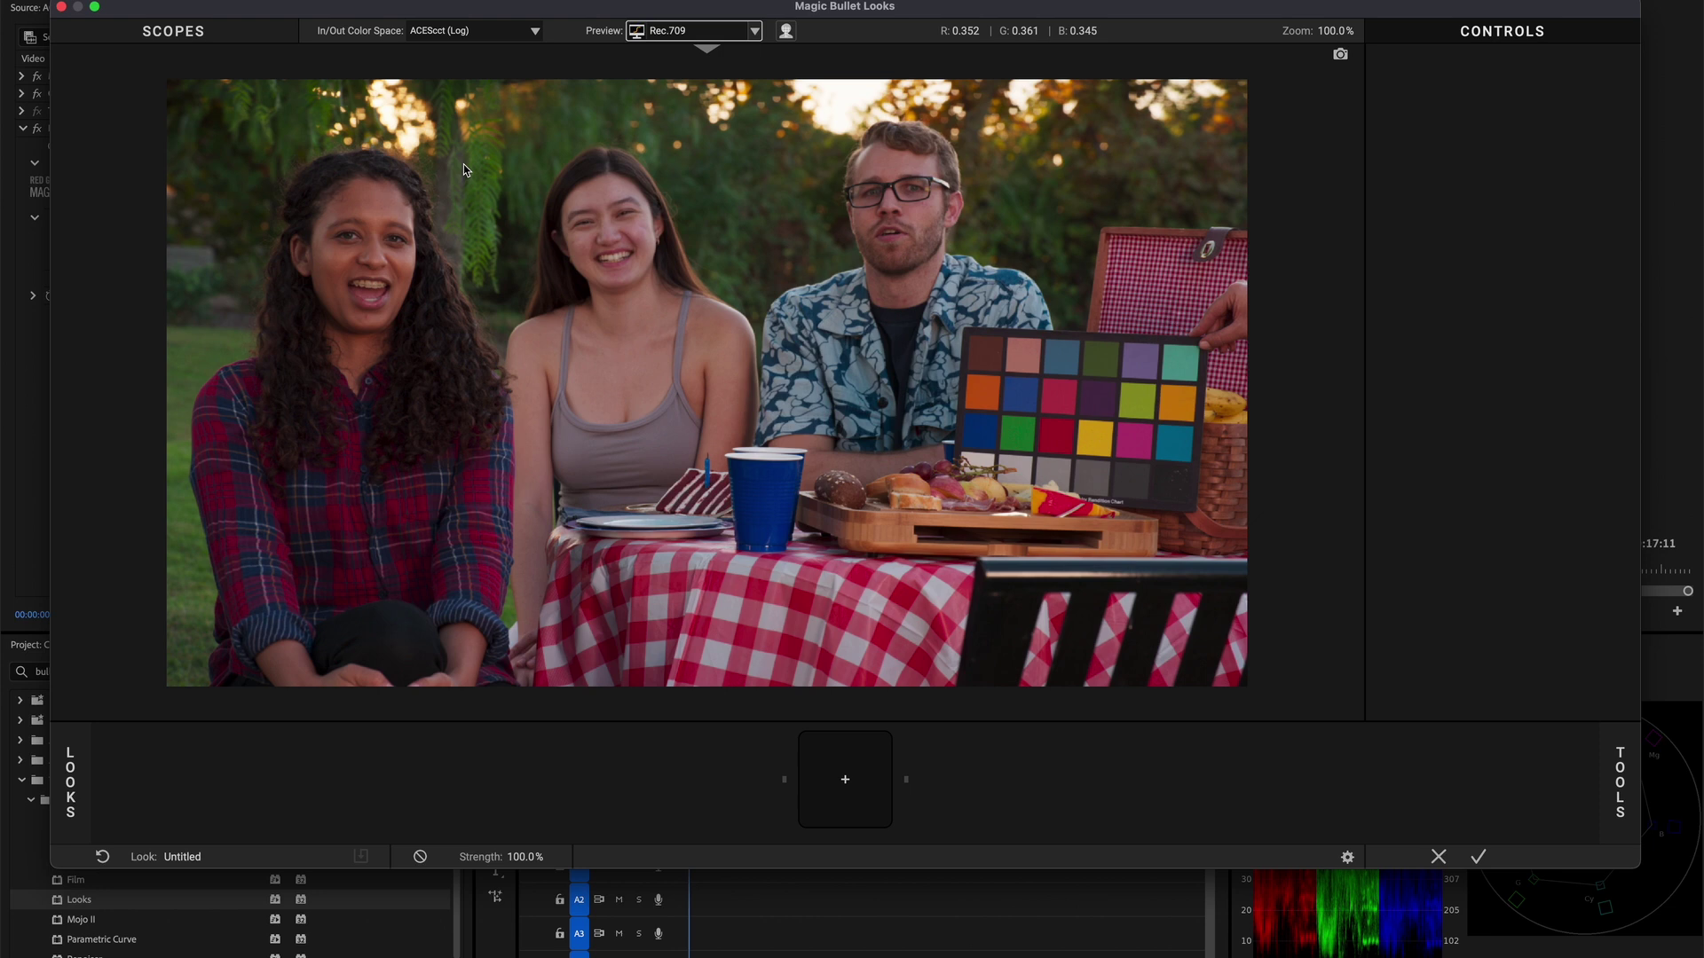
{"action": "left_click", "coordinate": [79, 751]}
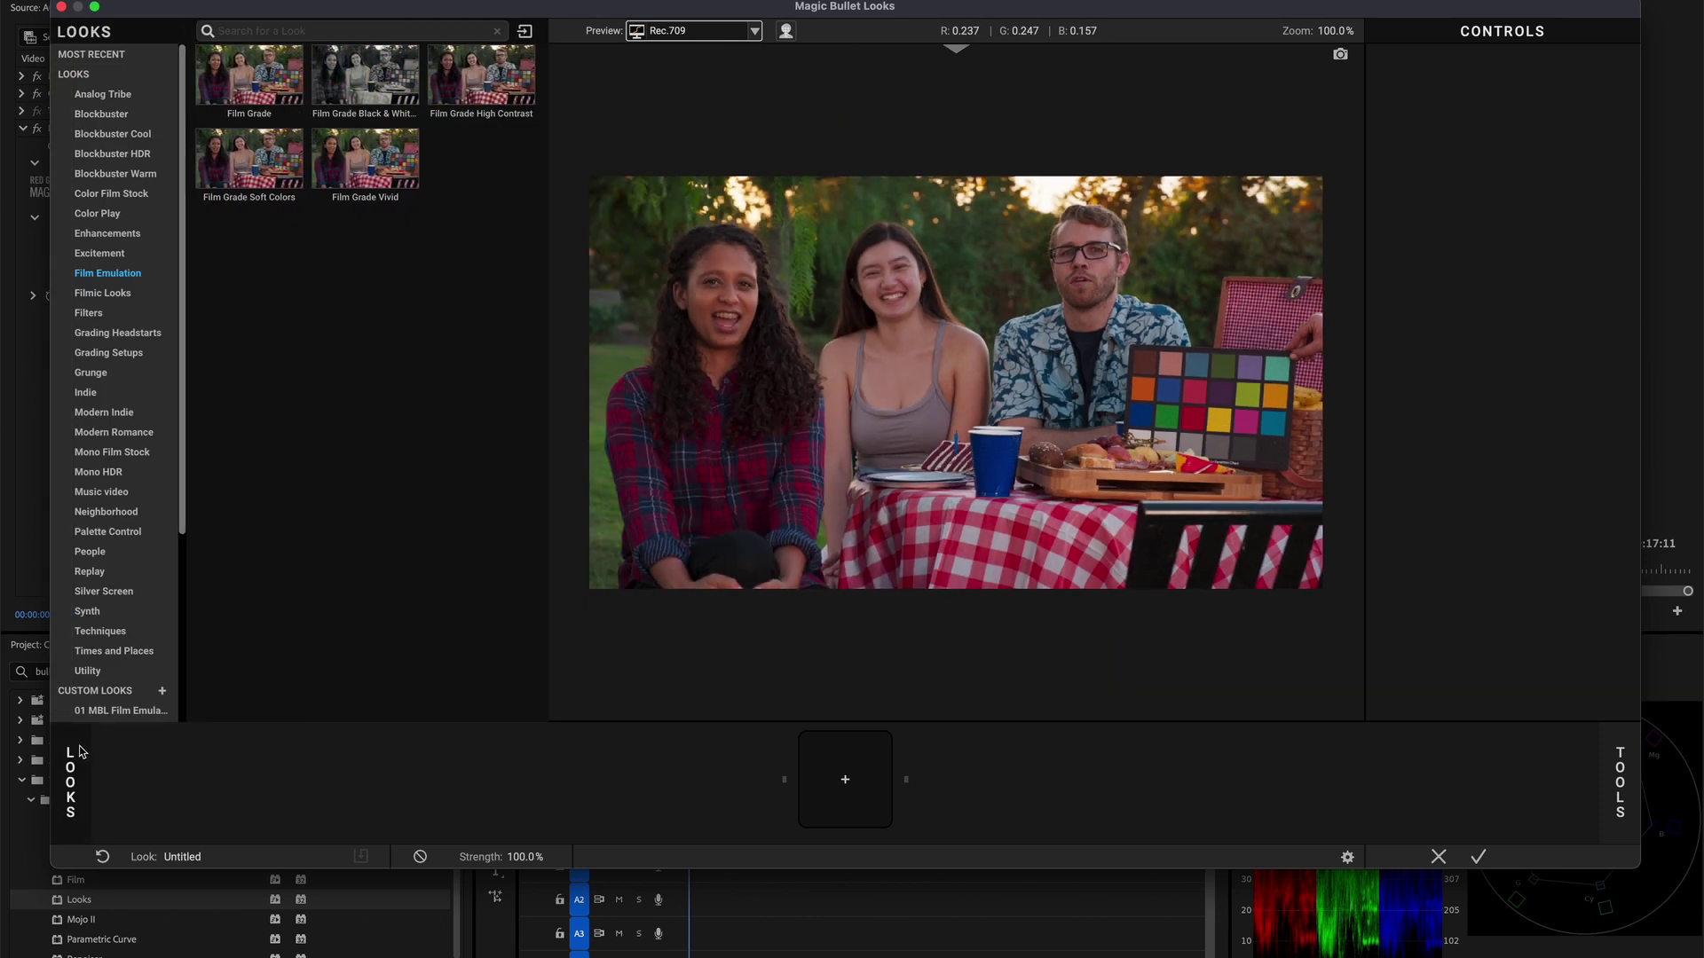
{"action": "left_click", "coordinate": [475, 85]}
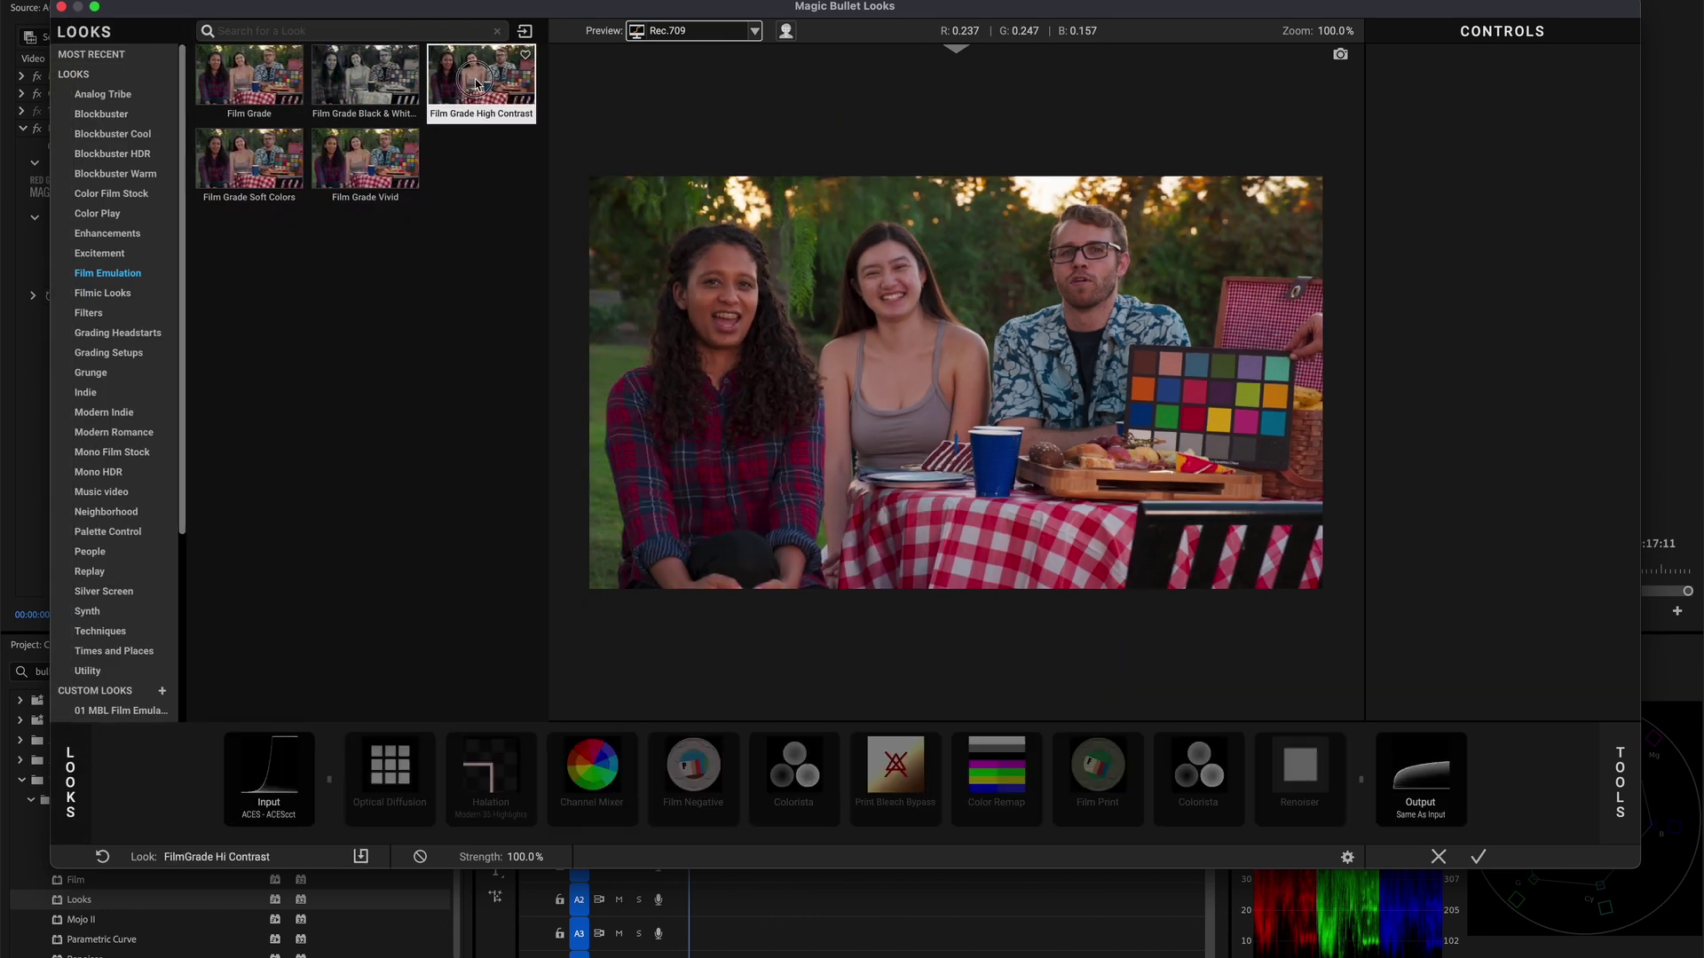
{"action": "left_click", "coordinate": [1479, 857]}
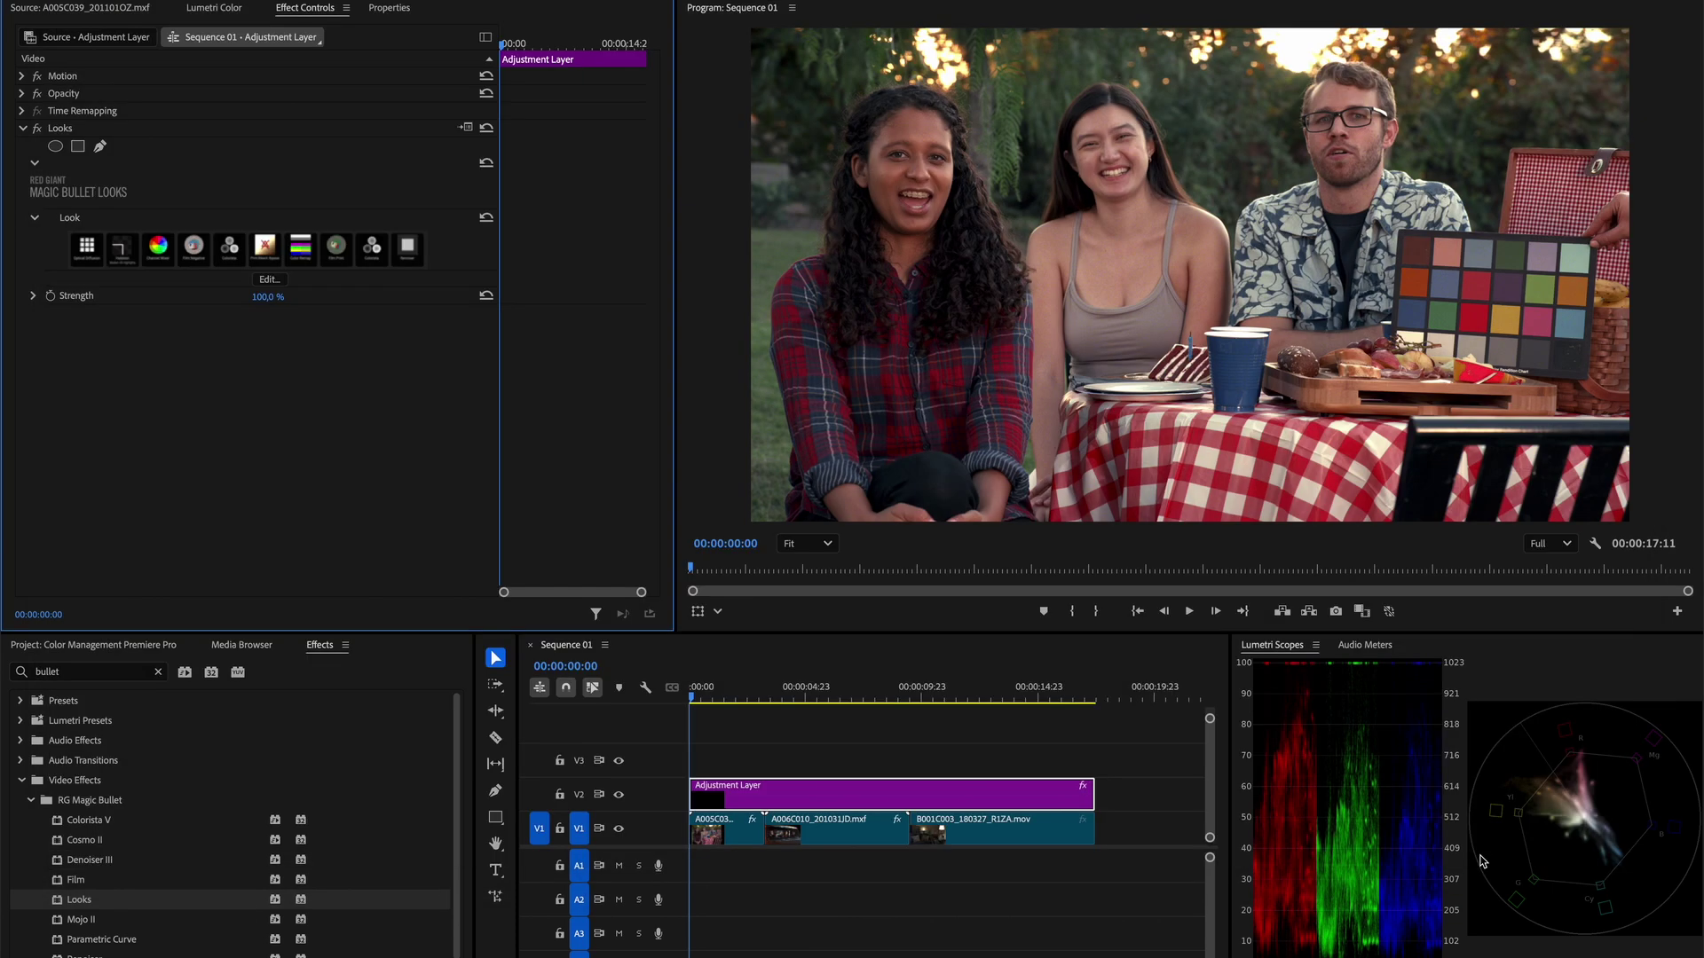
{"action": "left_click", "coordinate": [700, 698]}
{"action": "left_click_drag", "start_coordinate": [699, 698], "coordinate": [958, 716]}
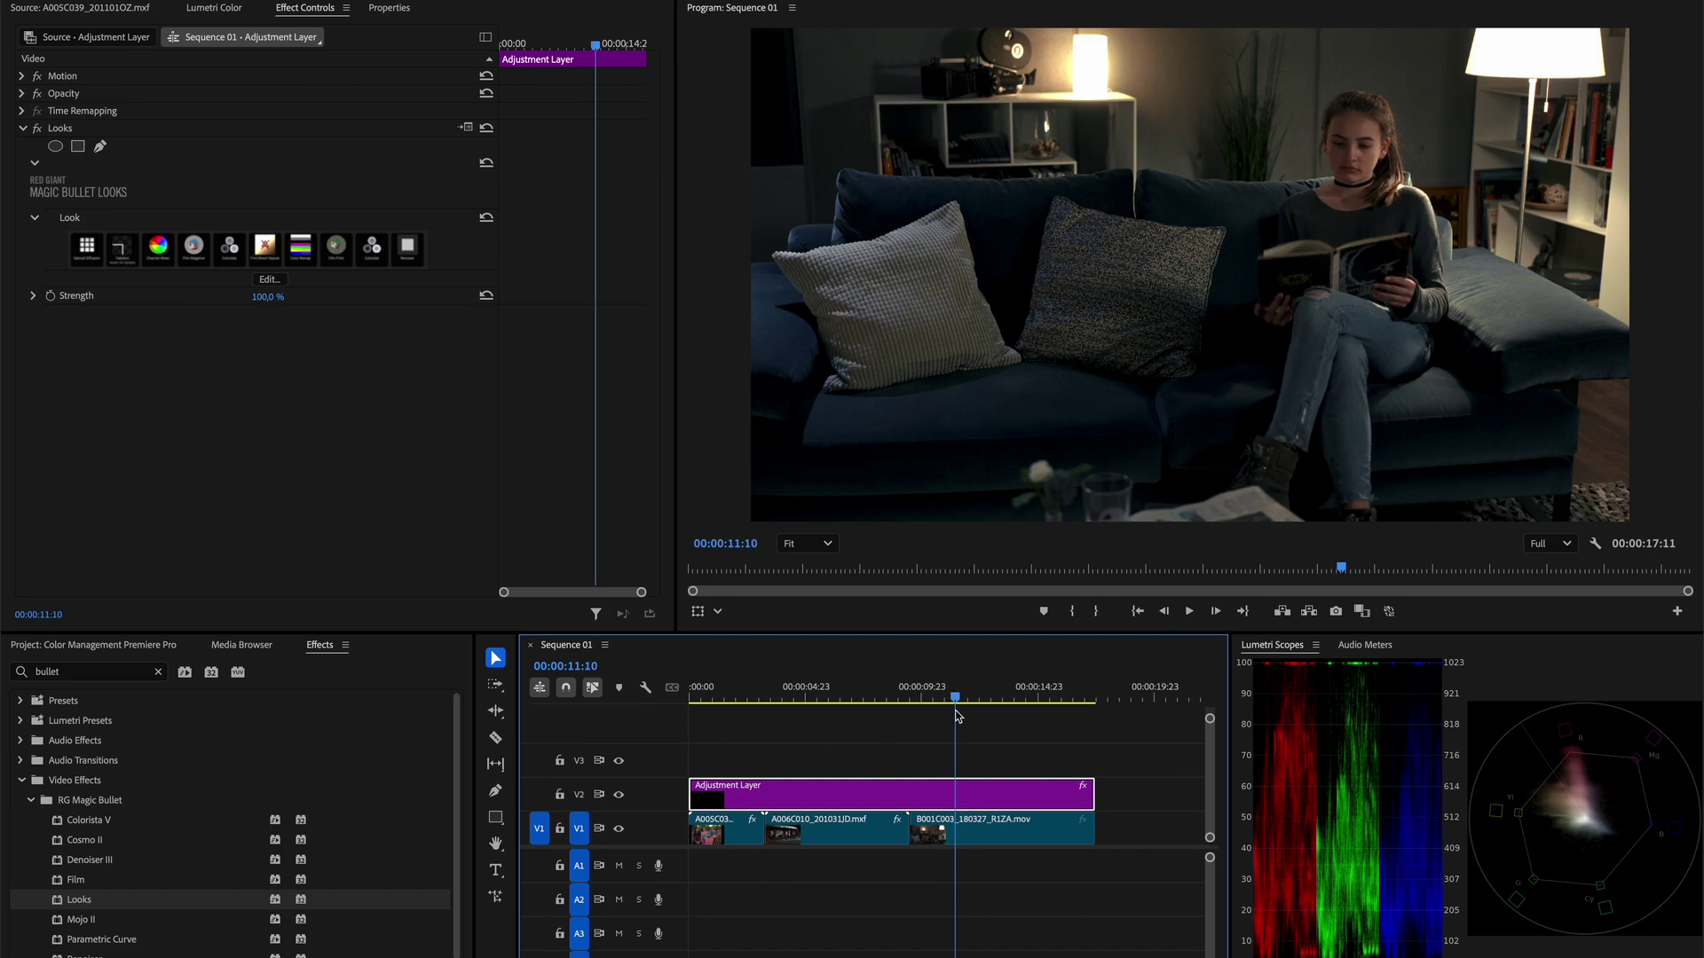